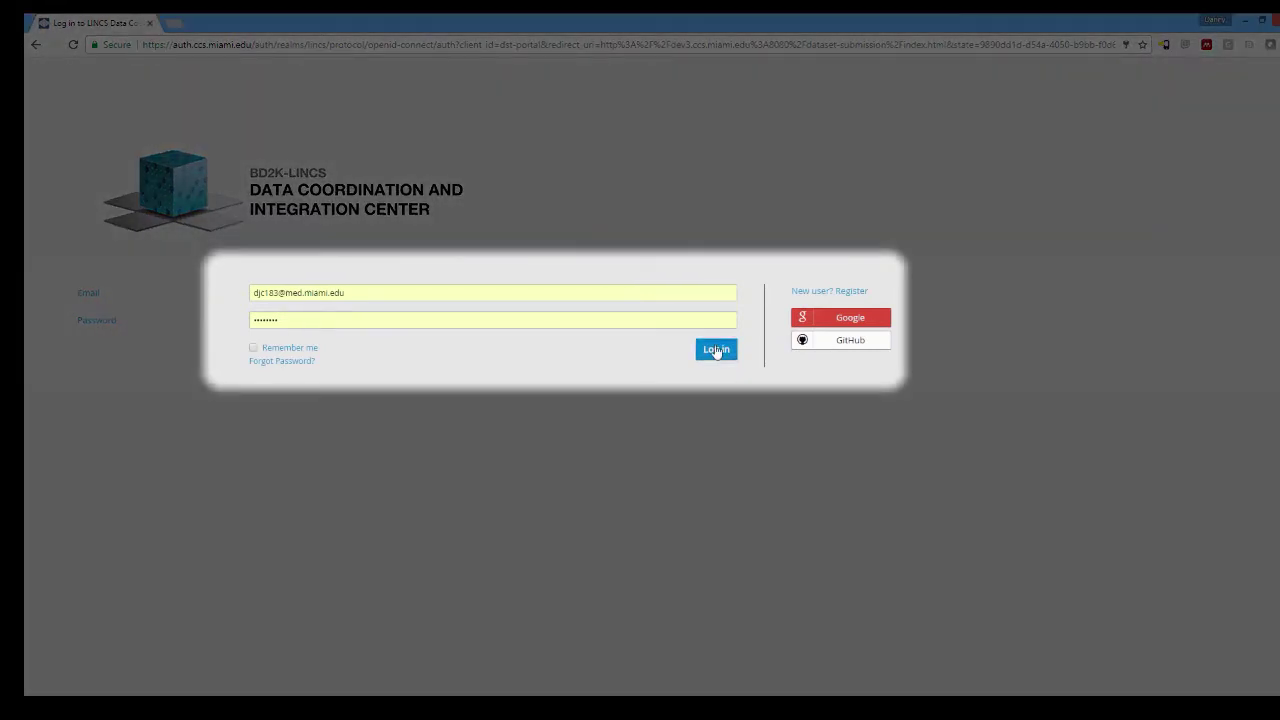
# - Sign in to the LINCS Data Submission Tool and briefly check the signed-in account details
pyautogui.click(716, 351)
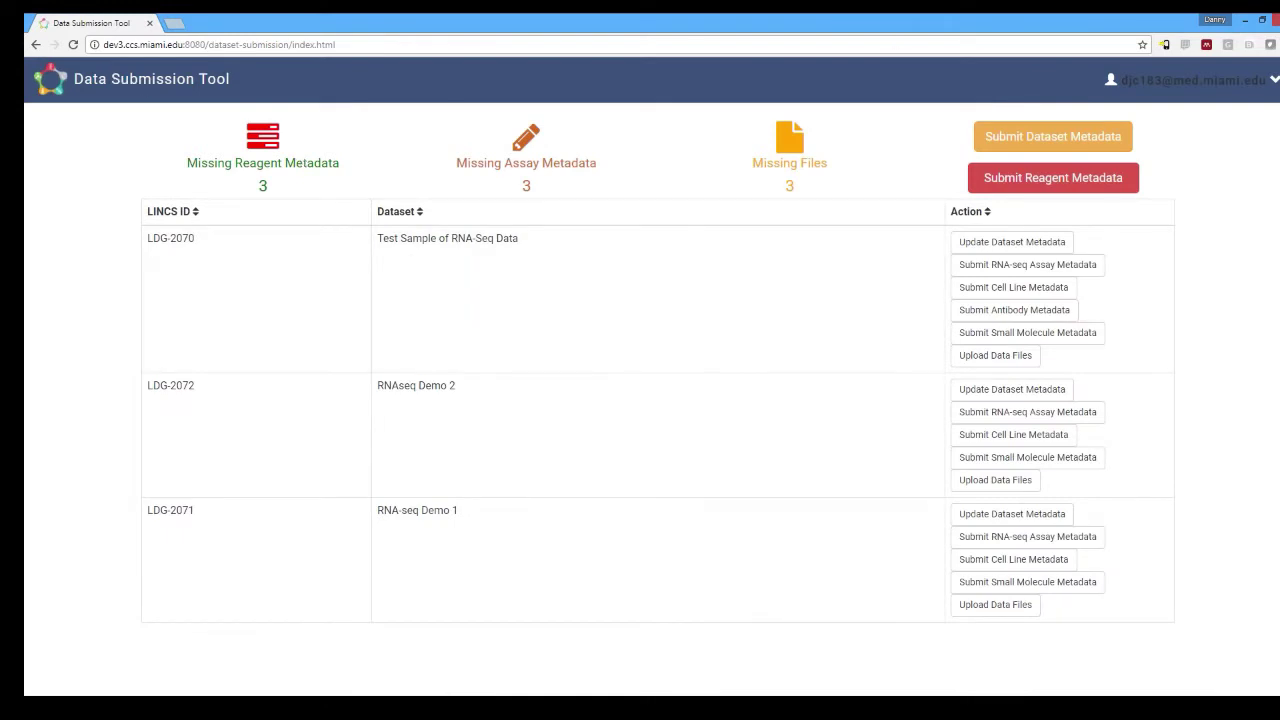
pyautogui.click(1275, 80)
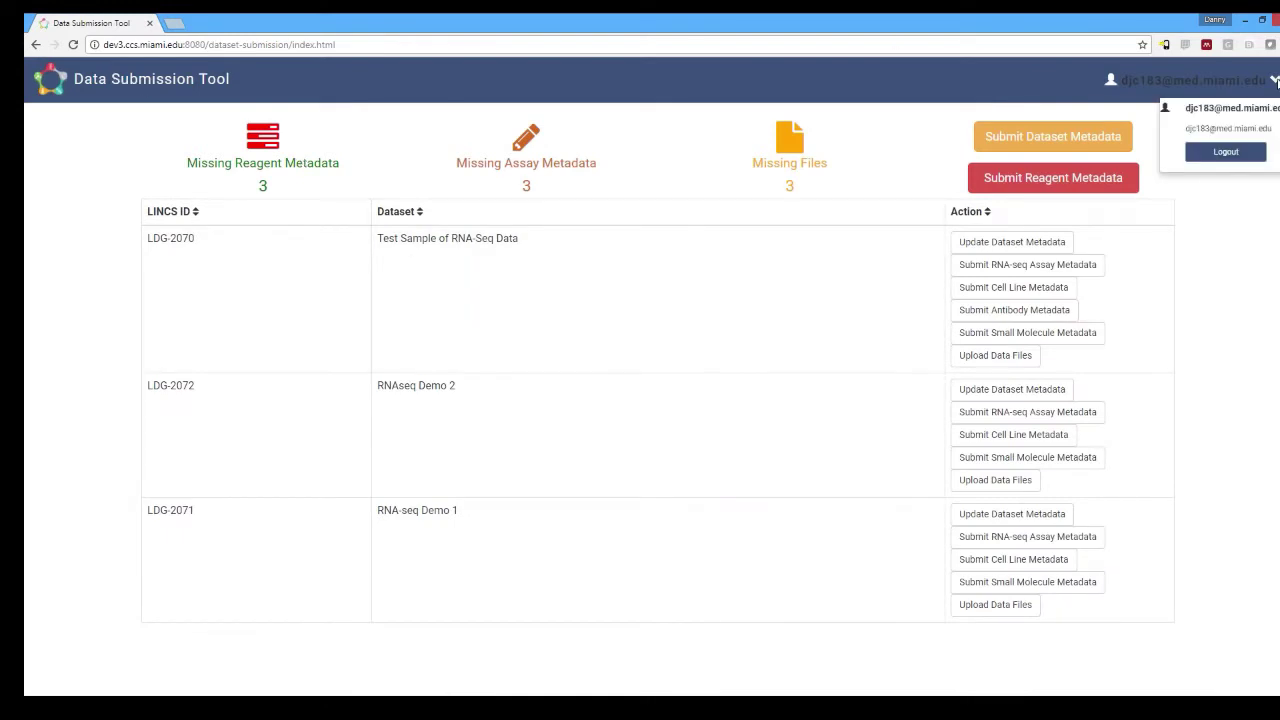
pyautogui.click(1275, 80)
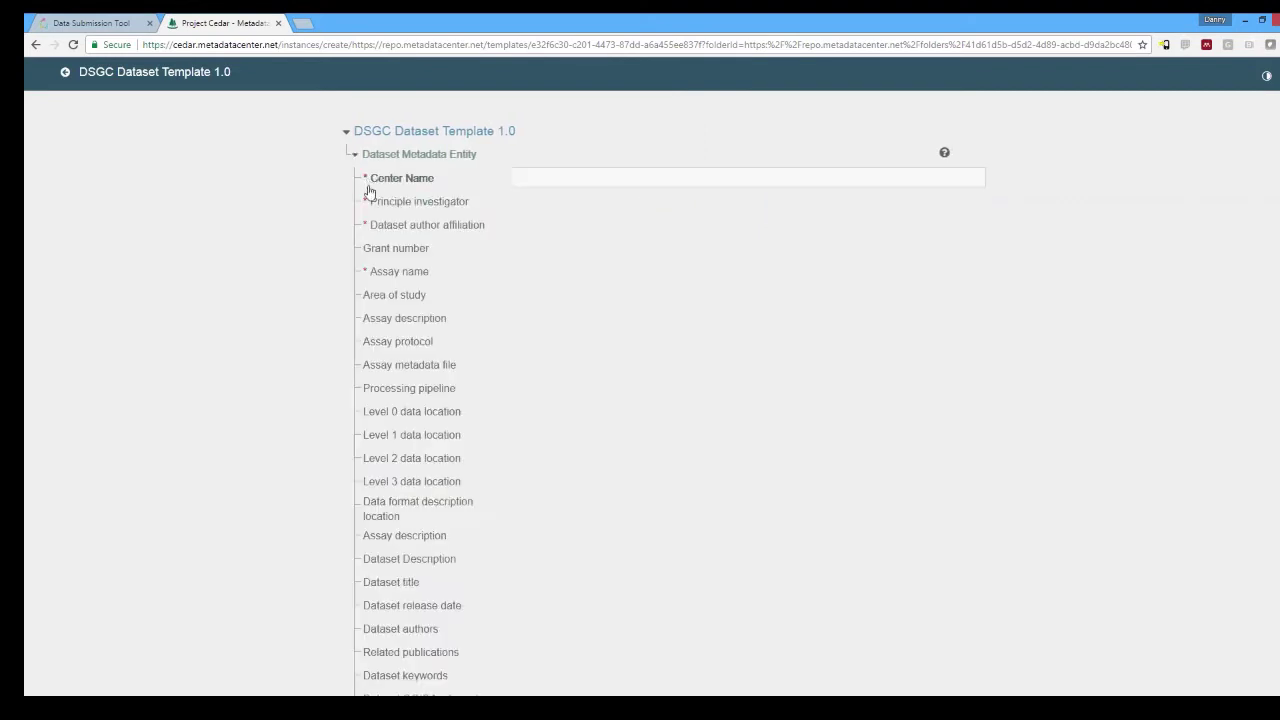
# - Enter the principal investigator's full name and HMS as the dataset author affiliation
pyautogui.scroll(-5, 366, 277)
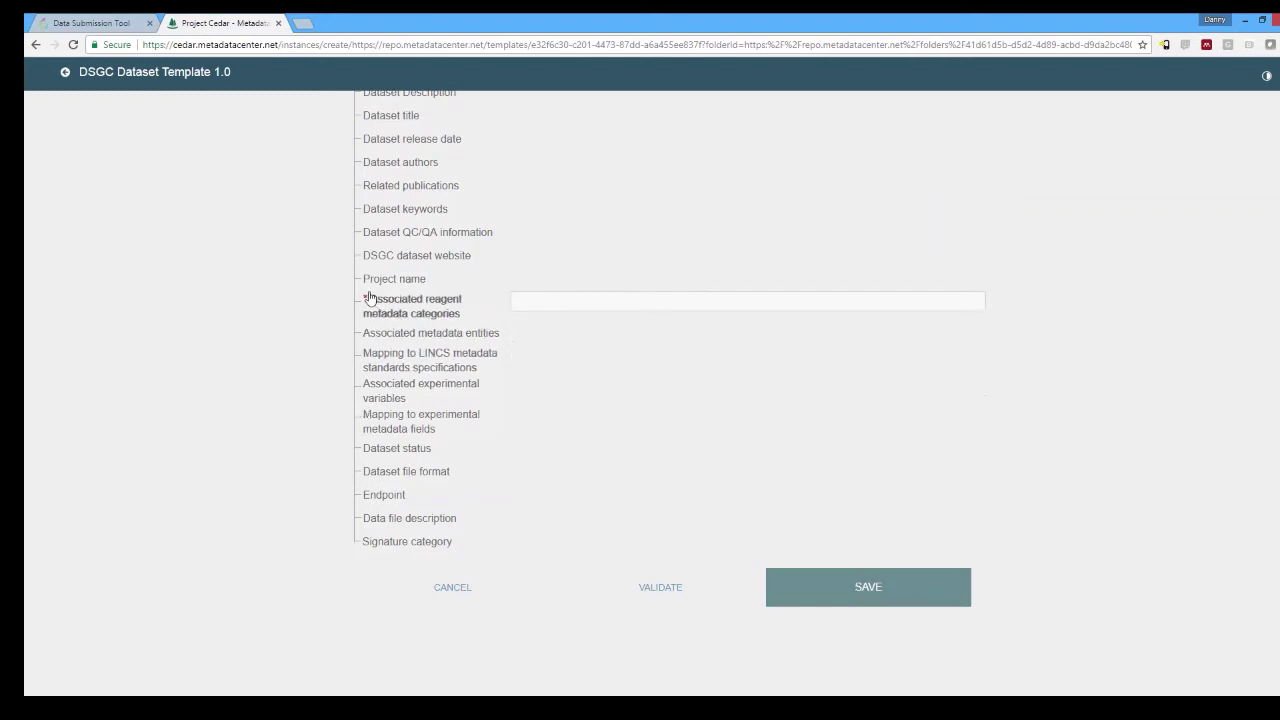
pyautogui.scroll(5, 376, 302)
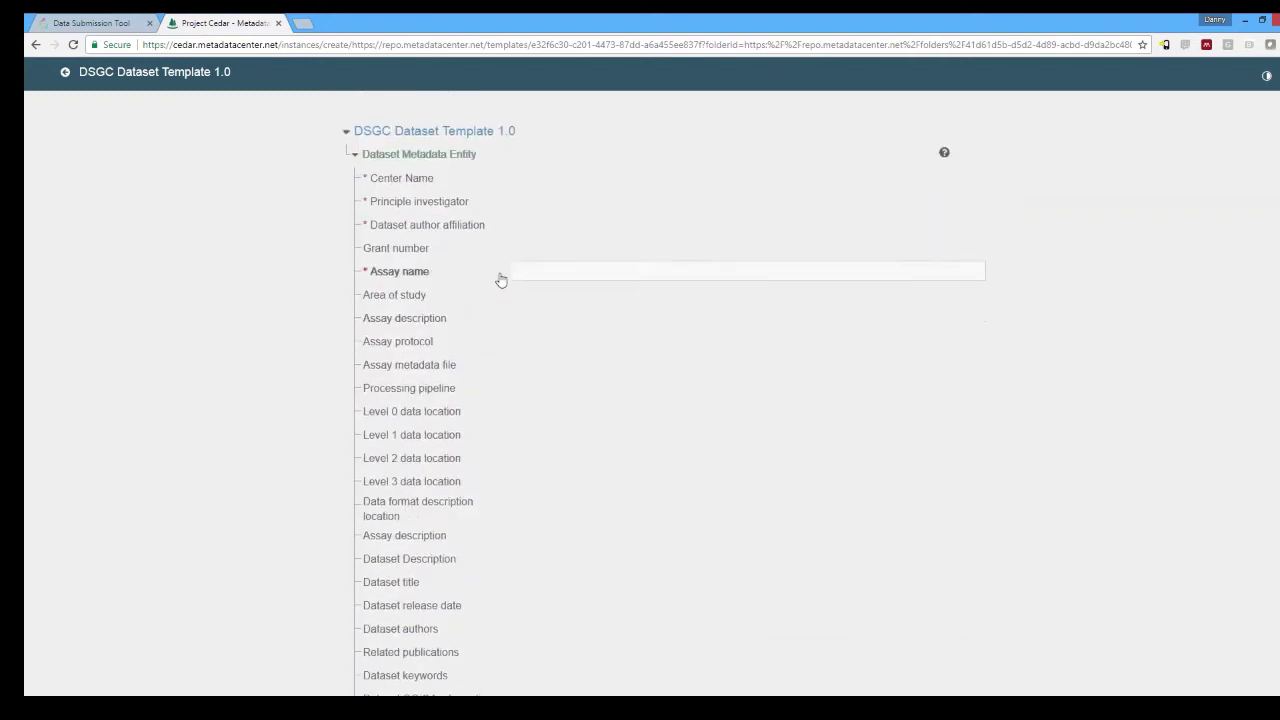
pyautogui.click(558, 201)
pyautogui.write('Daniel Cooper')
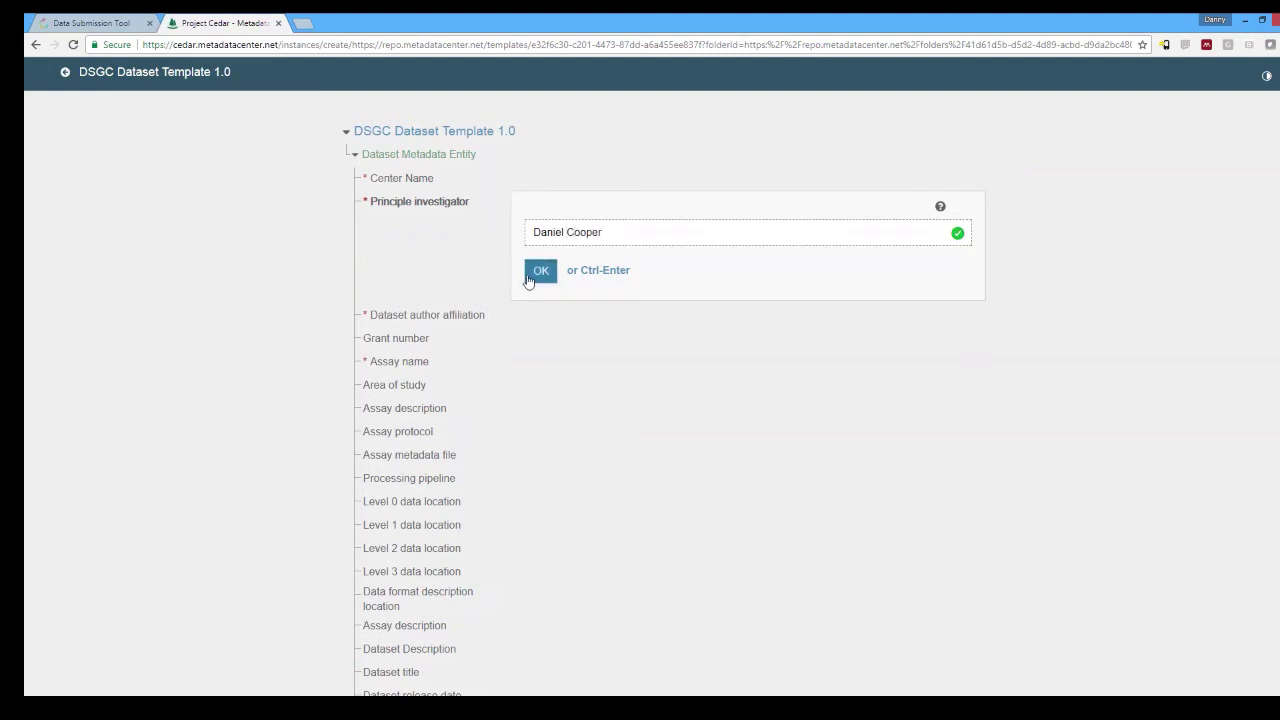
pyautogui.click(540, 271)
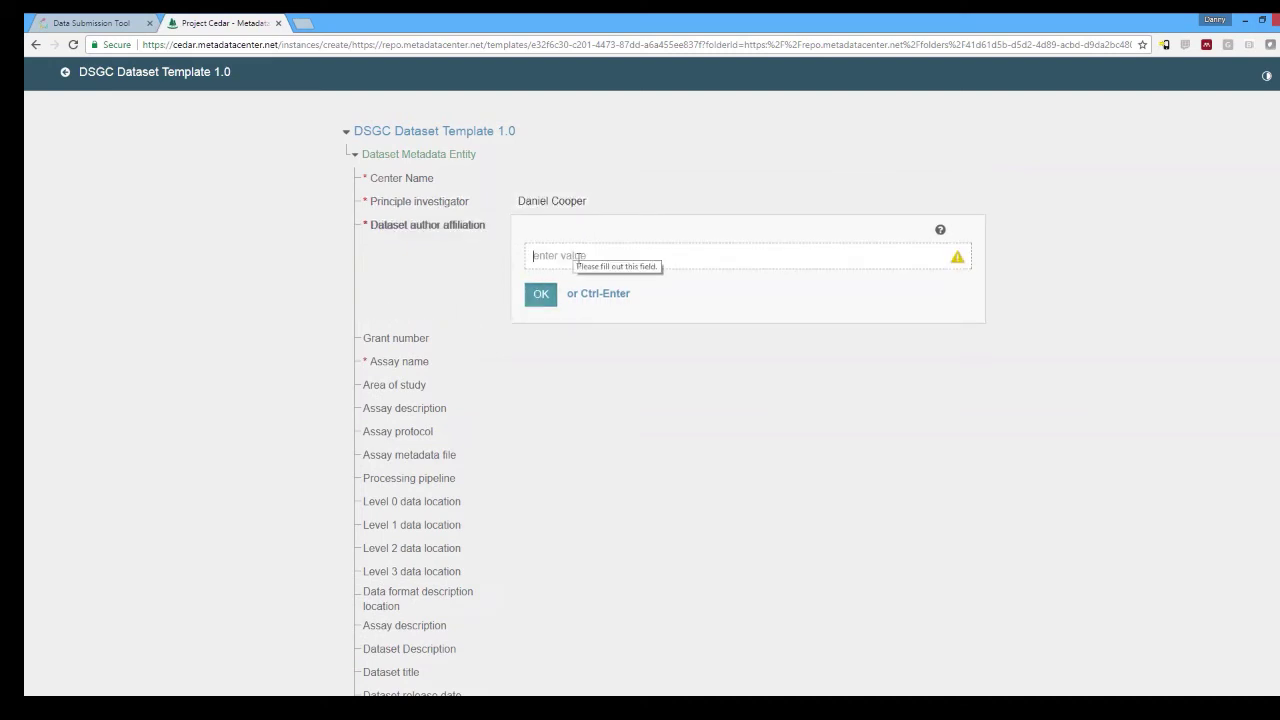
pyautogui.write('HMS')
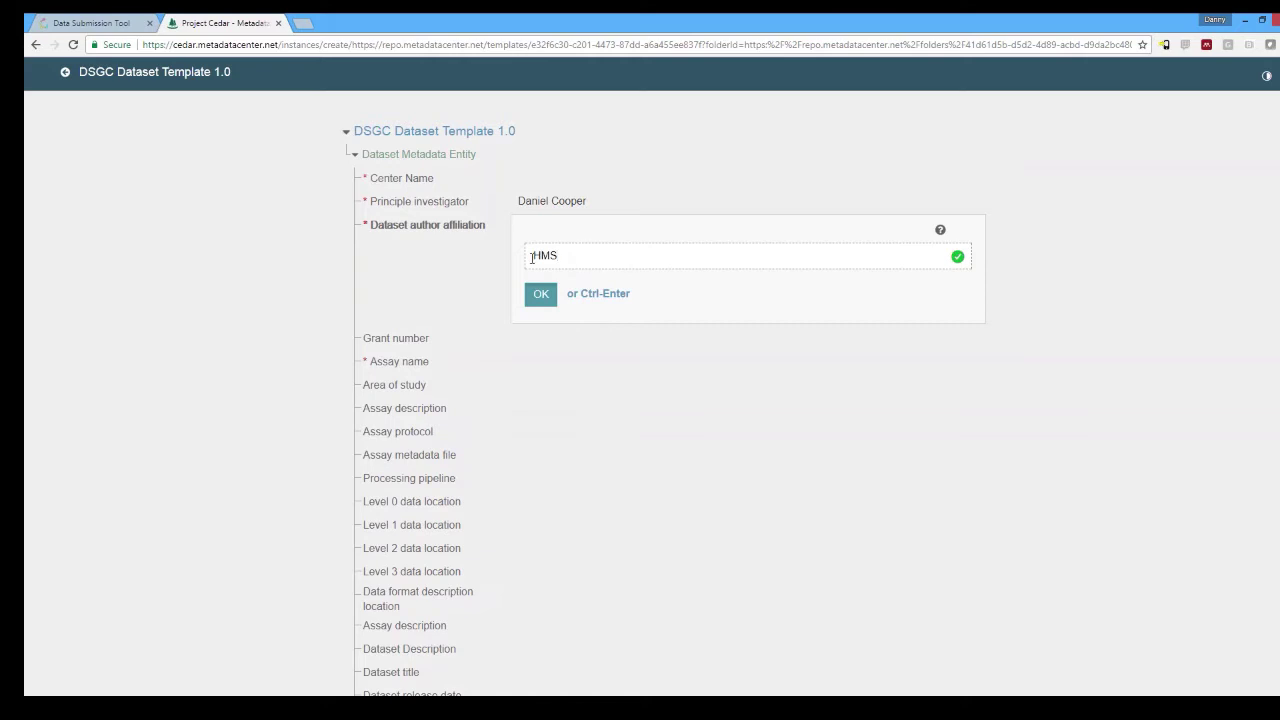
pyautogui.click(540, 294)
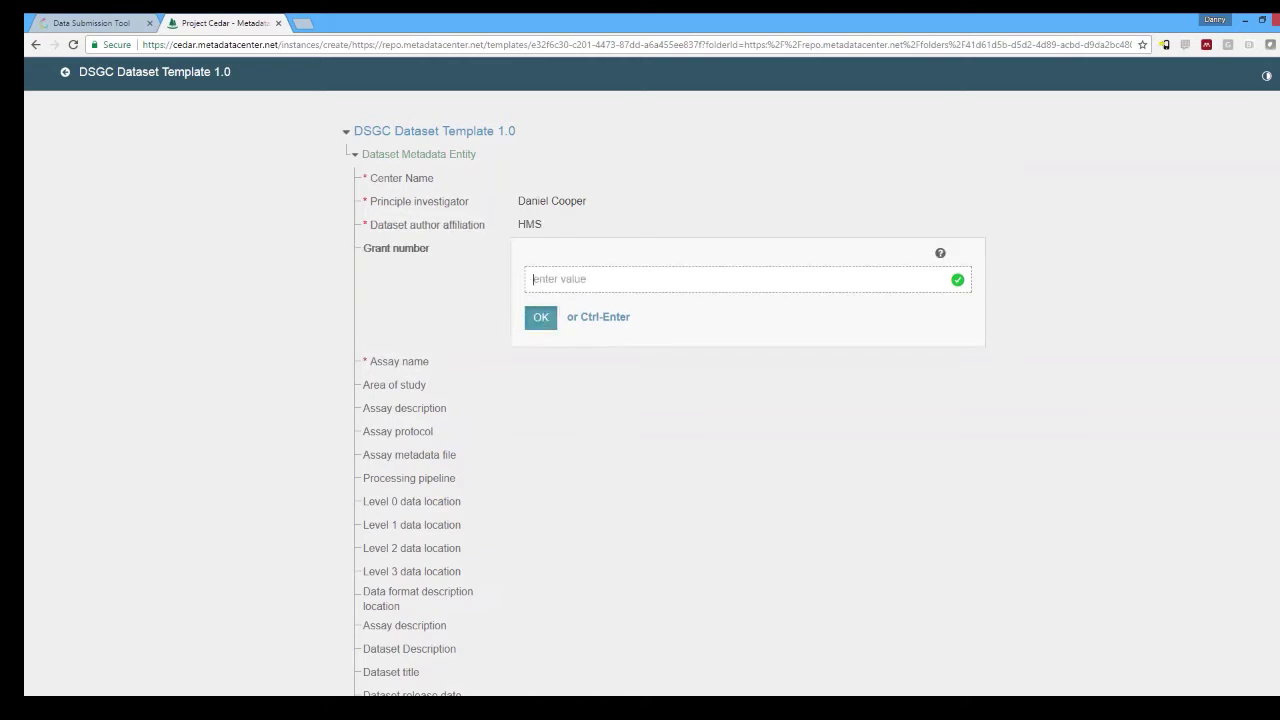
# - Set the assay name to RNA-seq and the area of study to Transcriptomics
pyautogui.click(560, 362)
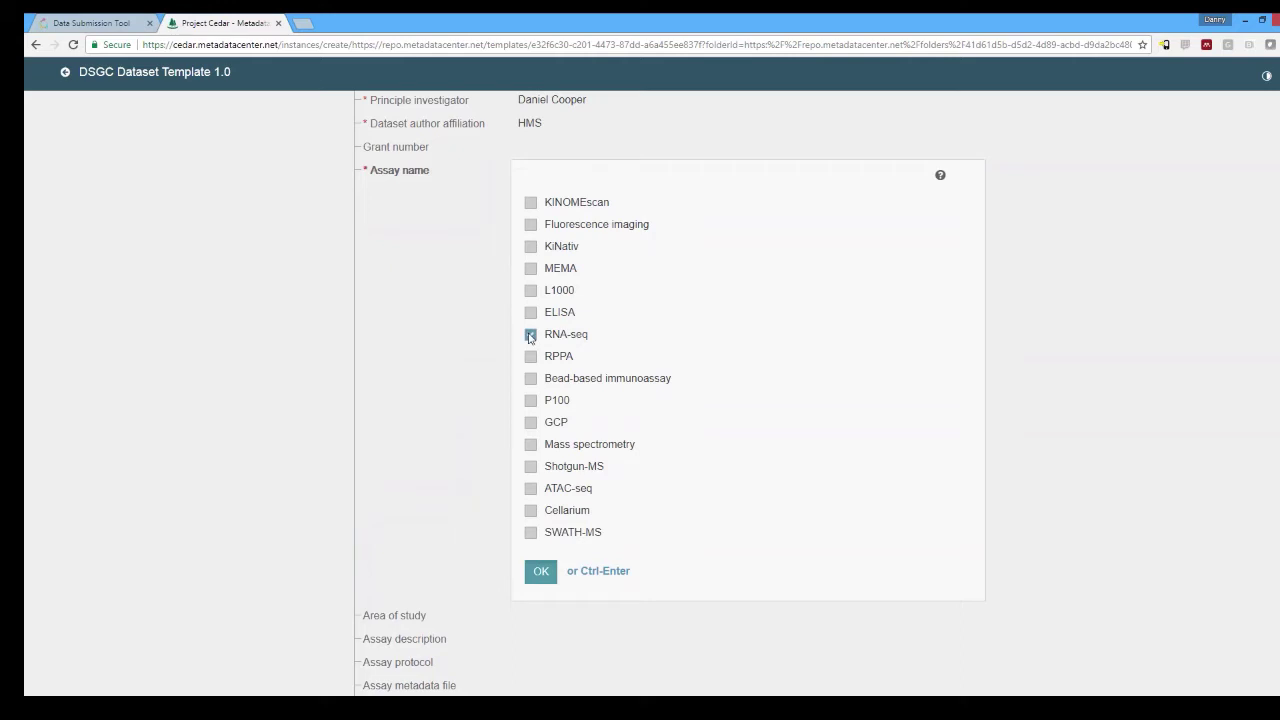
pyautogui.click(541, 572)
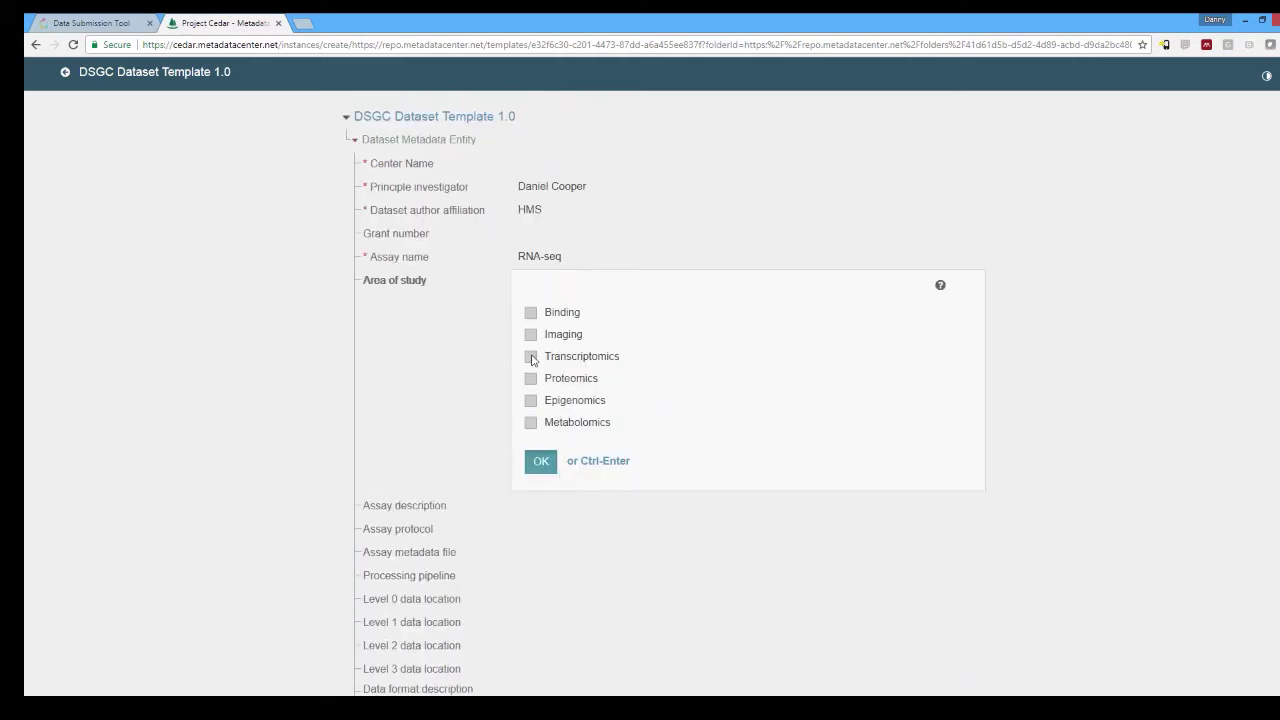
pyautogui.click(531, 358)
pyautogui.click(541, 460)
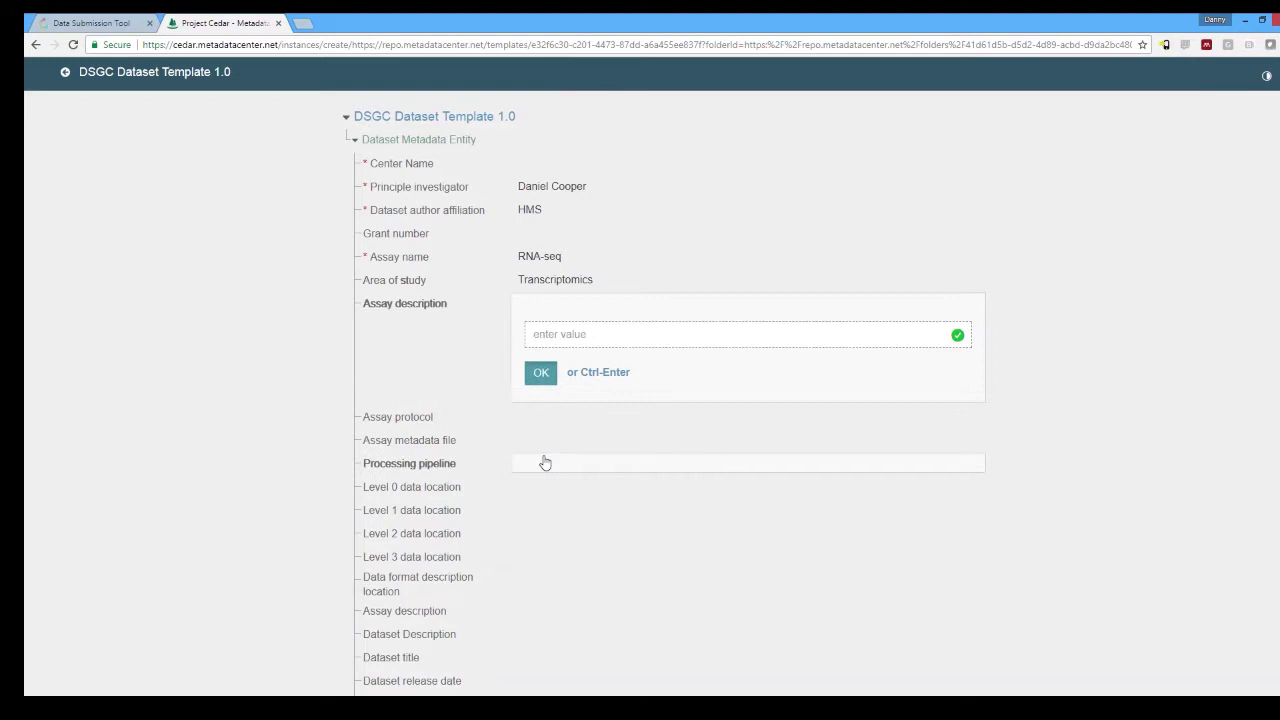
# - Tick Cell line, Induced pluripotent stem cells and Small molecule as reagent categories
pyautogui.scroll(-3, 544, 447)
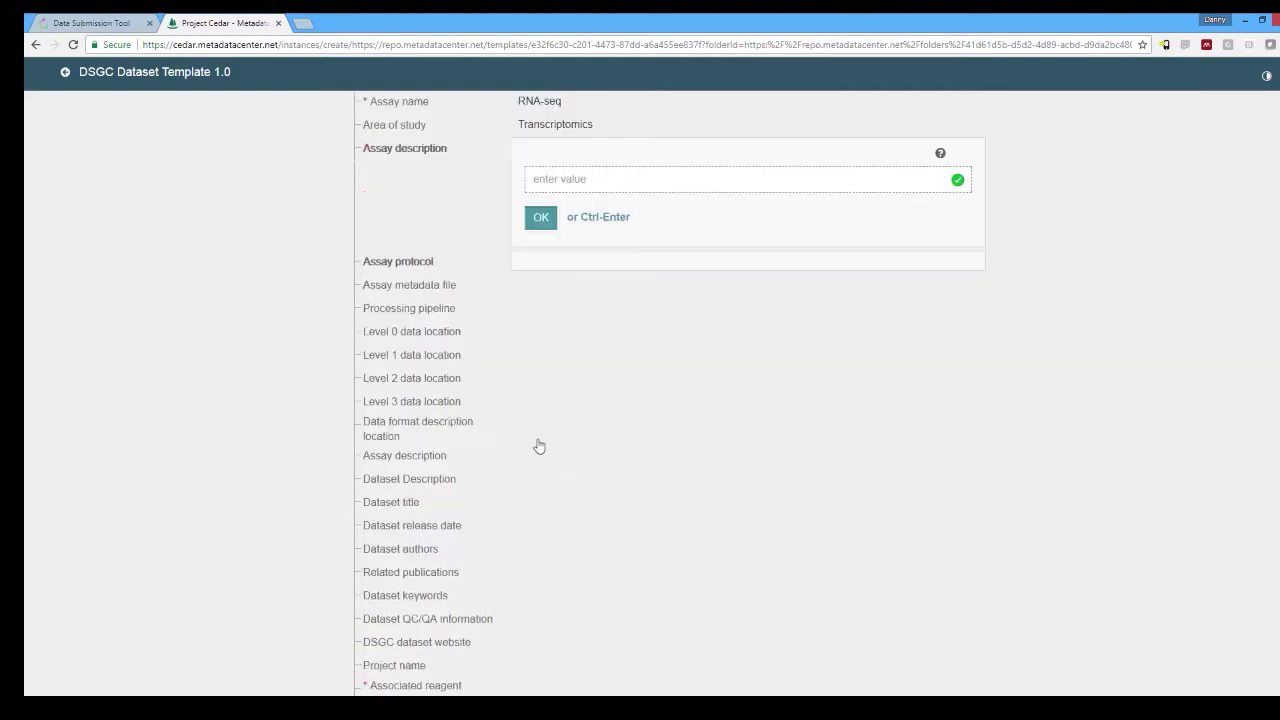
pyautogui.click(553, 525)
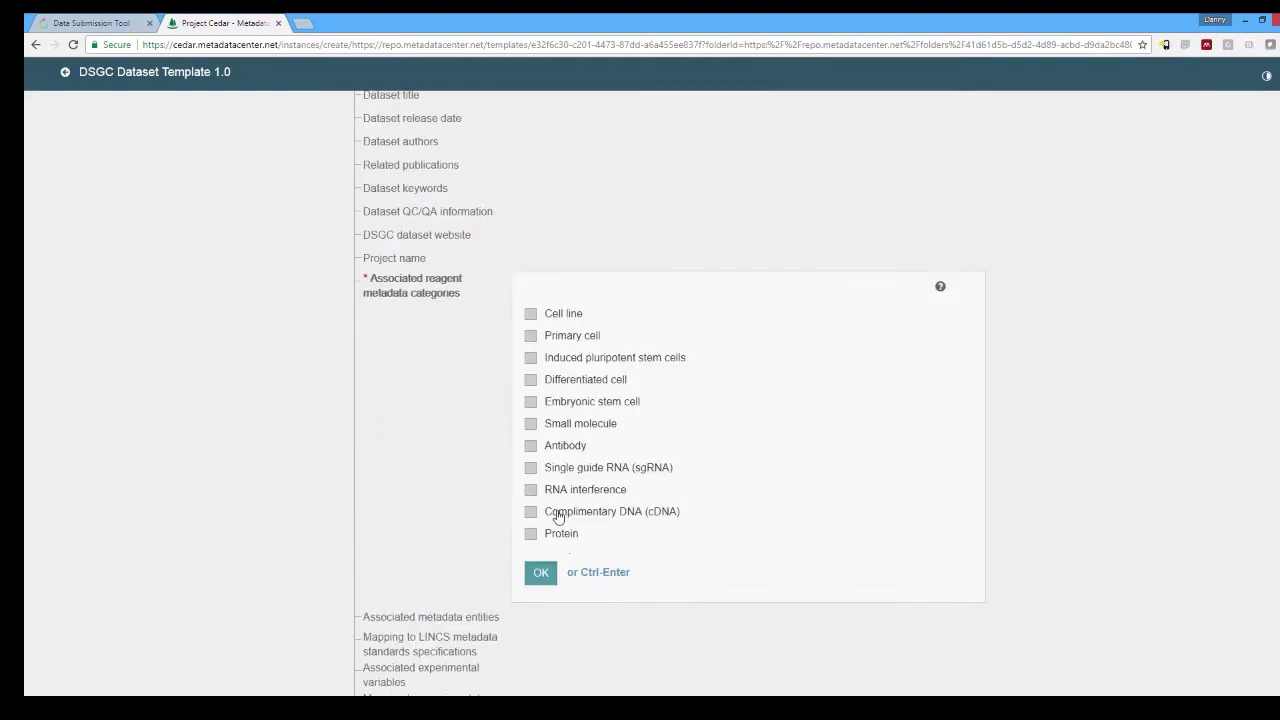
pyautogui.click(530, 258)
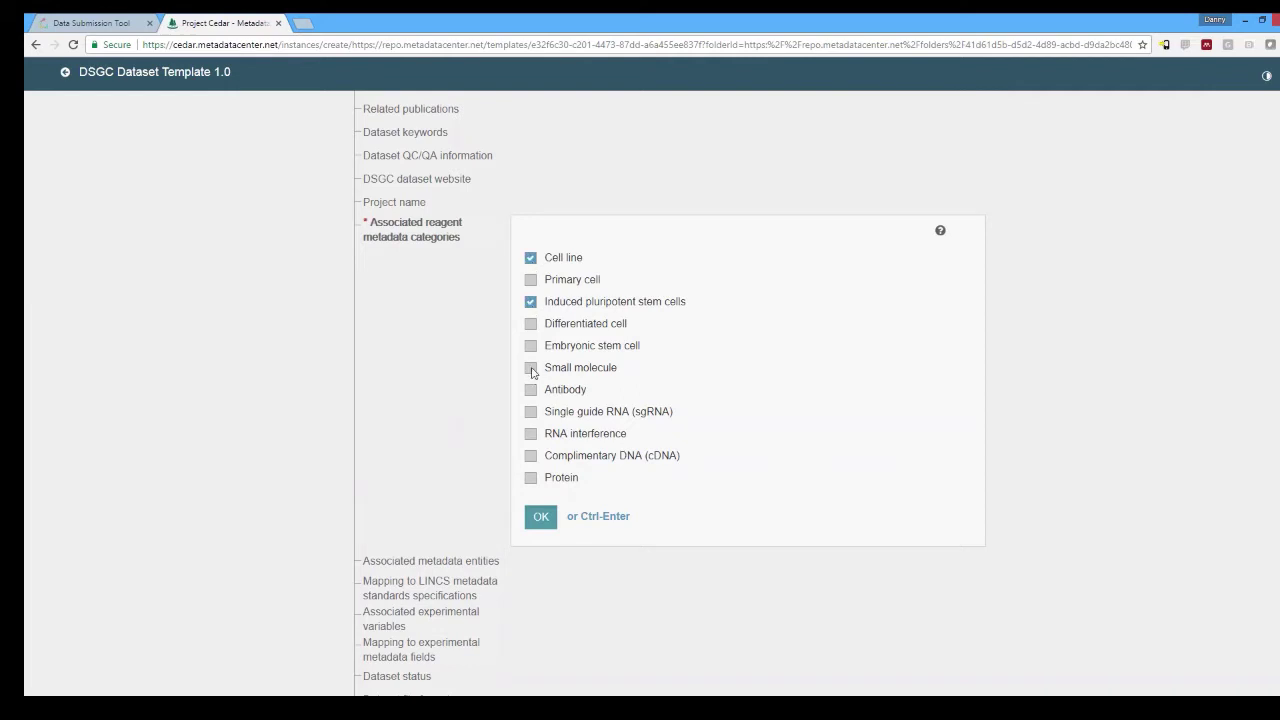
pyautogui.click(531, 369)
pyautogui.click(542, 518)
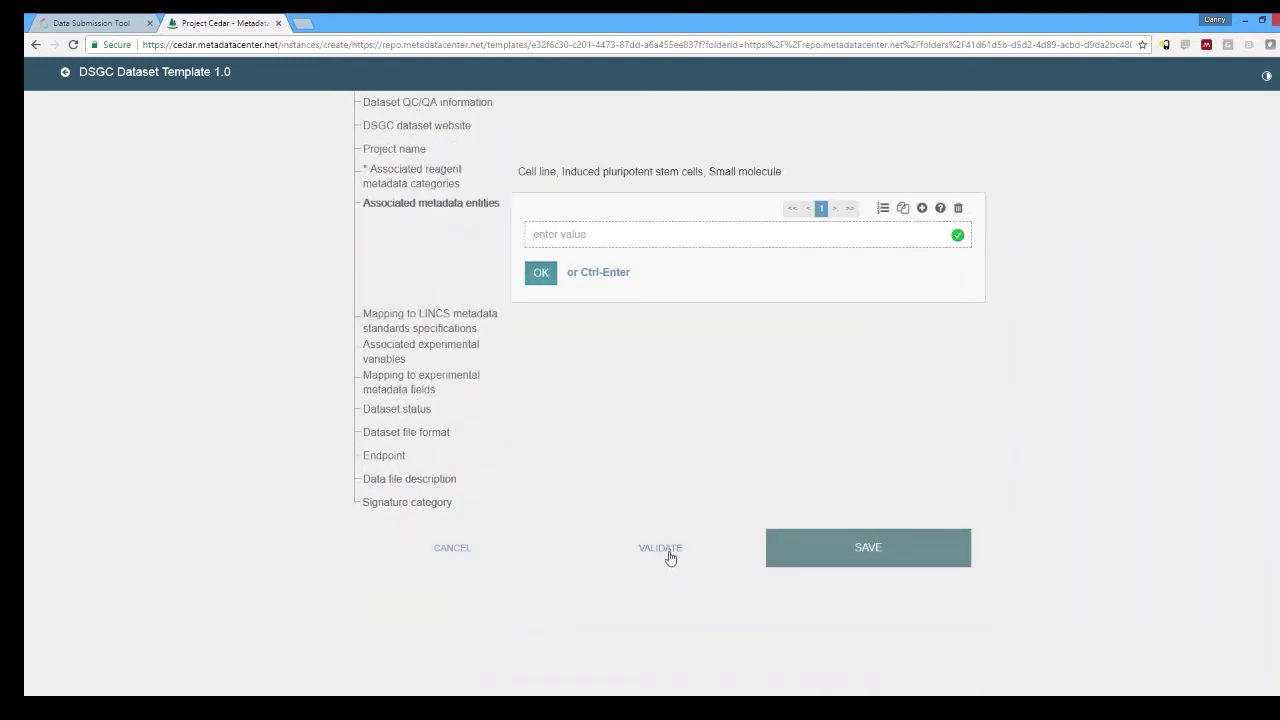
# - Validate the form, then set the center name to HMS_LINCS
pyautogui.click(661, 549)
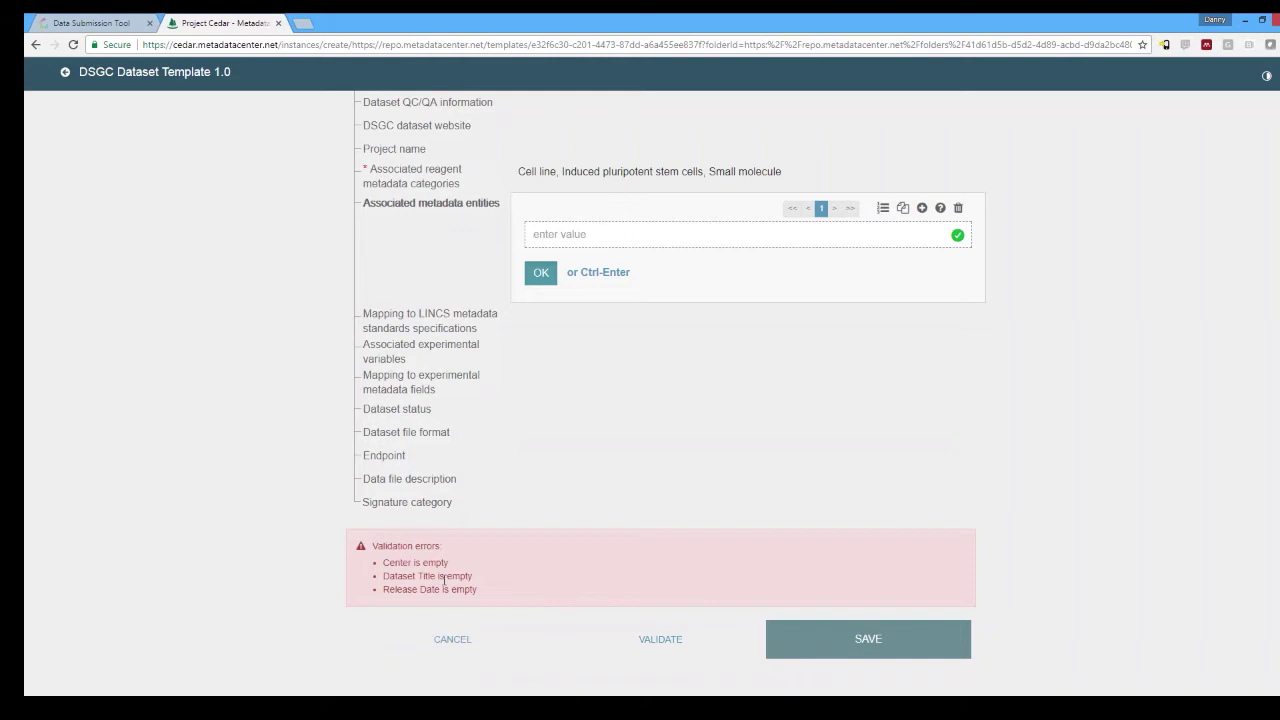
pyautogui.scroll(6, 561, 566)
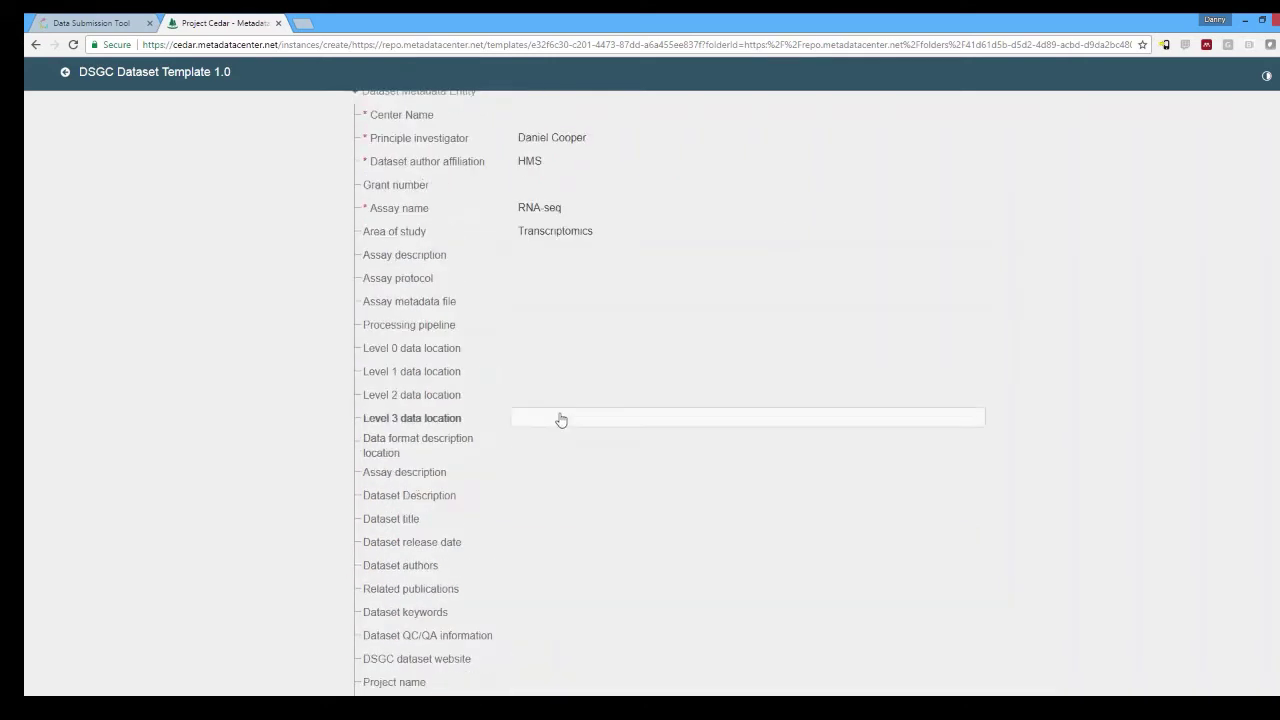
pyautogui.click(530, 176)
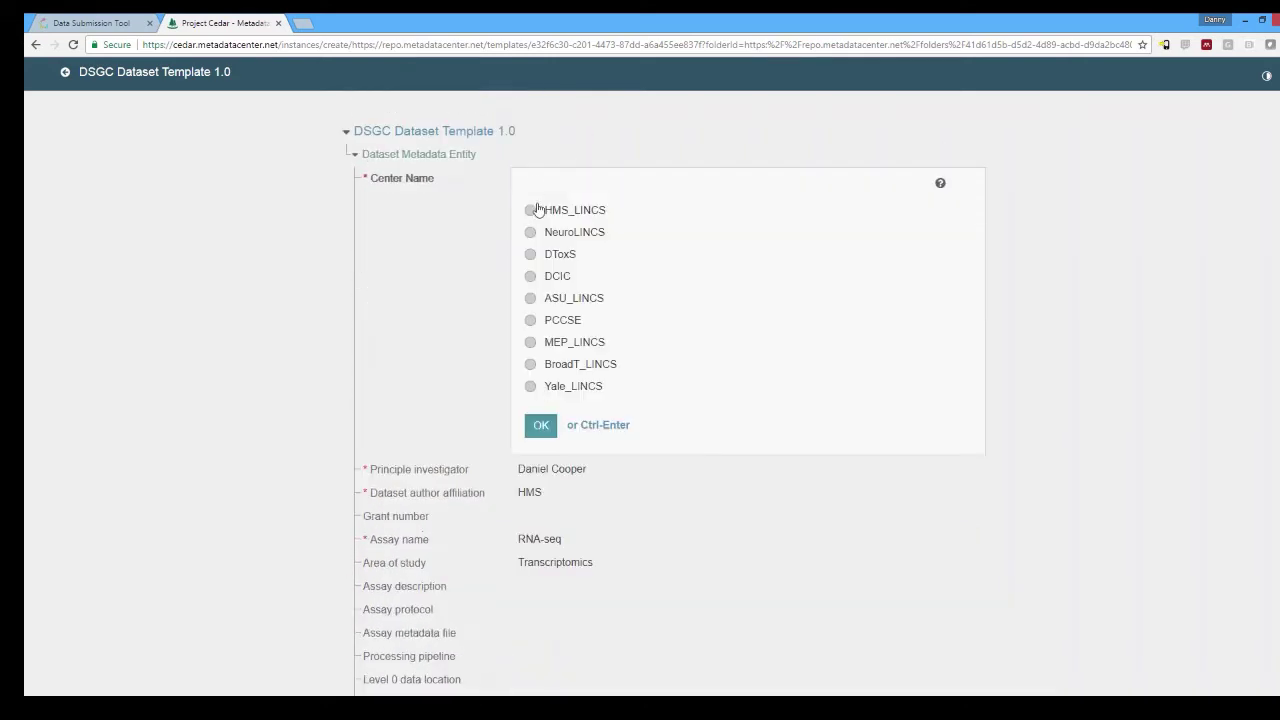
pyautogui.click(530, 211)
pyautogui.click(548, 426)
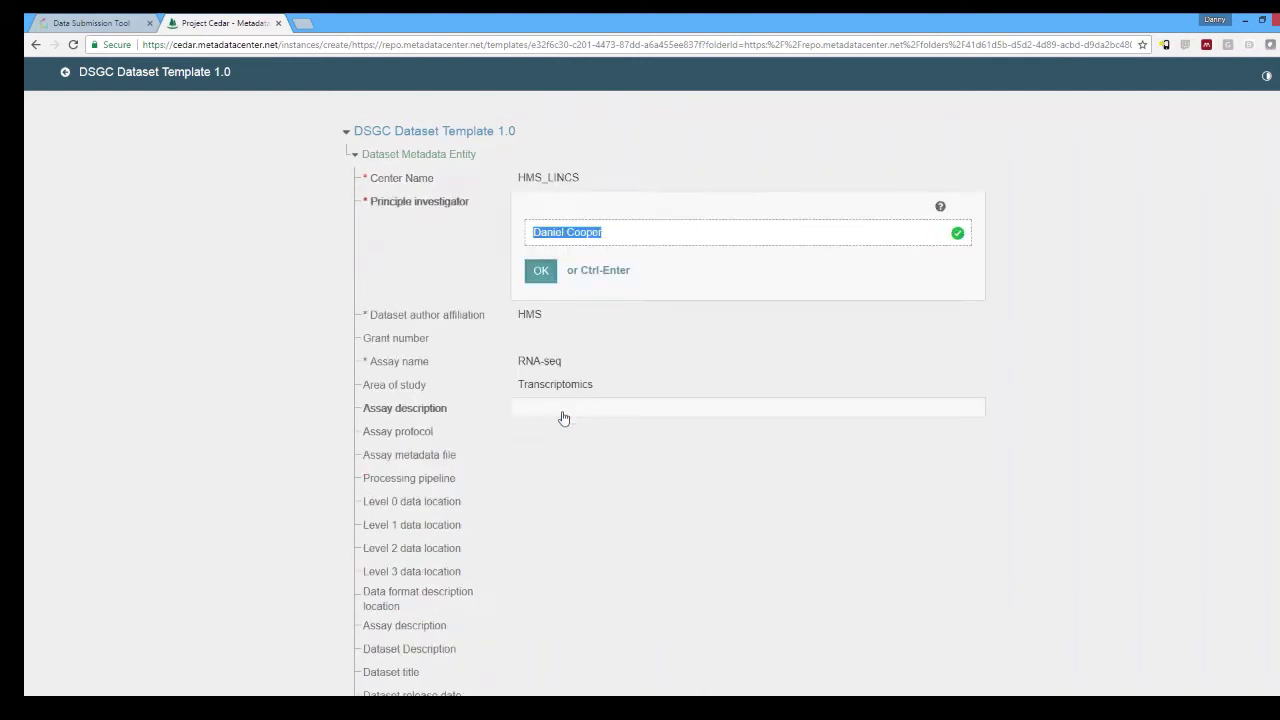
# - Set the dataset title to 'RNAseq Demo 3' and the release date to 07/29/2017
pyautogui.scroll(-4, 563, 415)
pyautogui.click(561, 410)
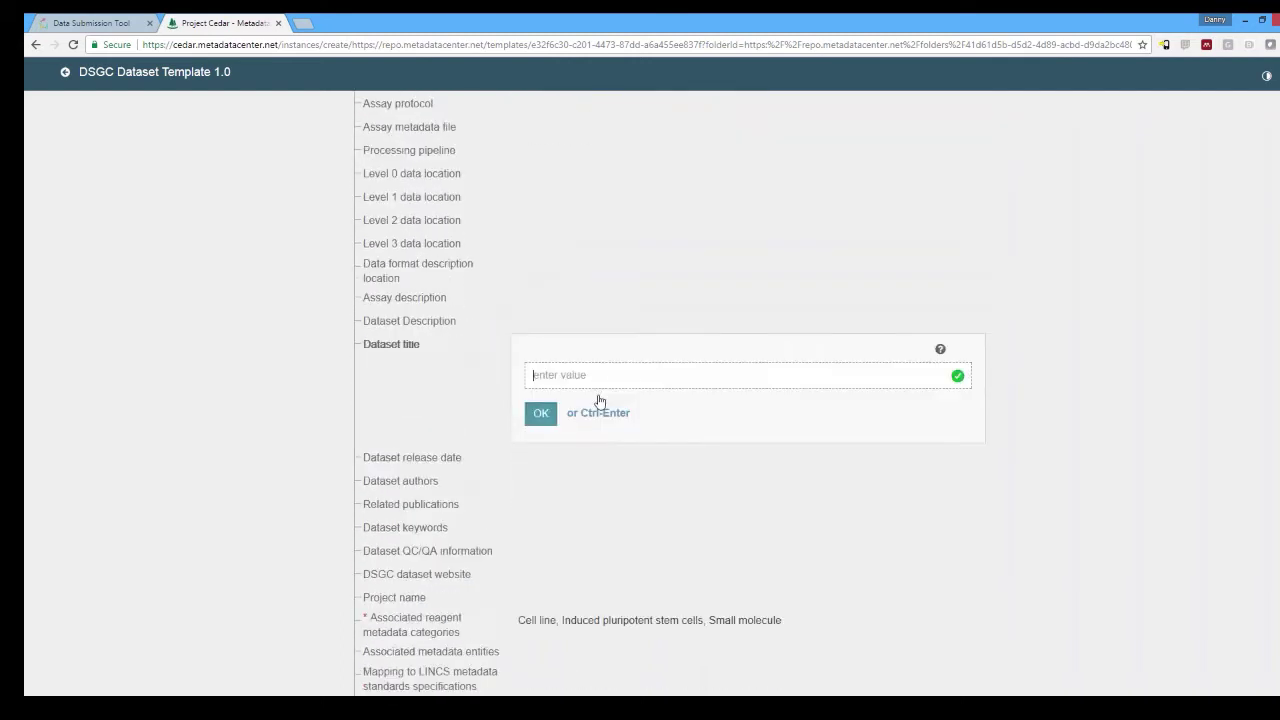
pyautogui.write('RNAseq Demo 3')
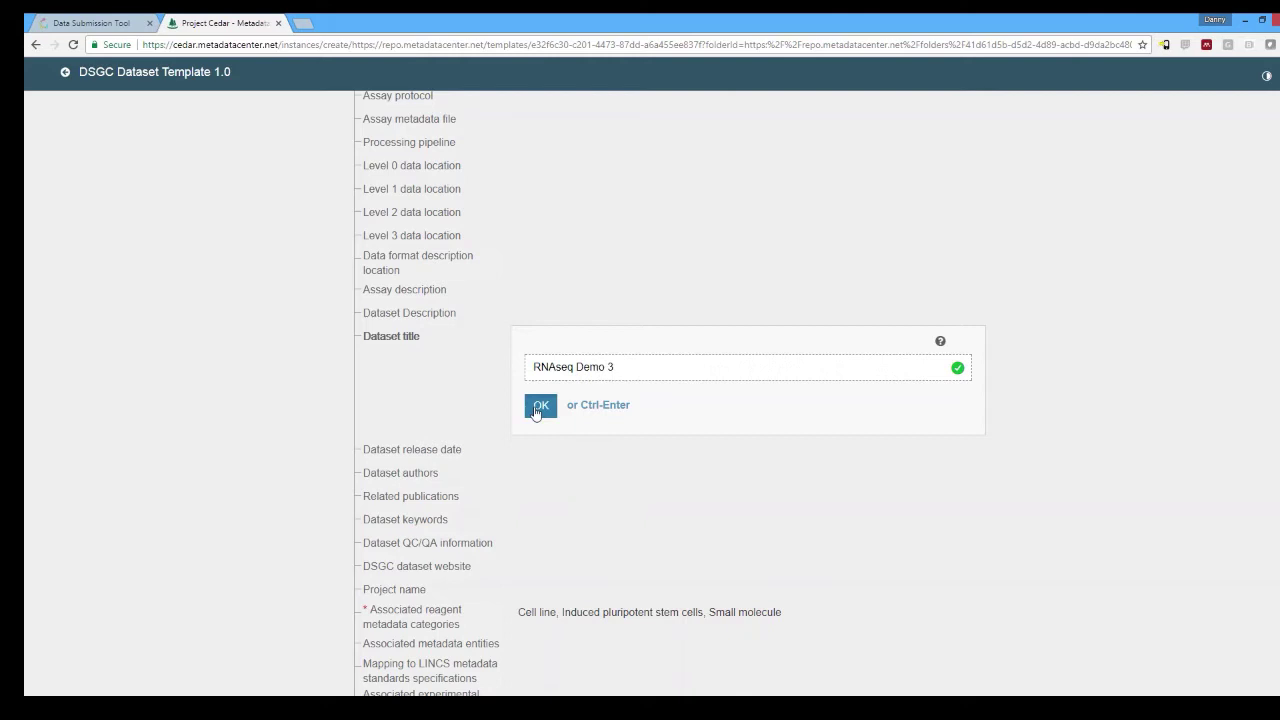
pyautogui.click(543, 408)
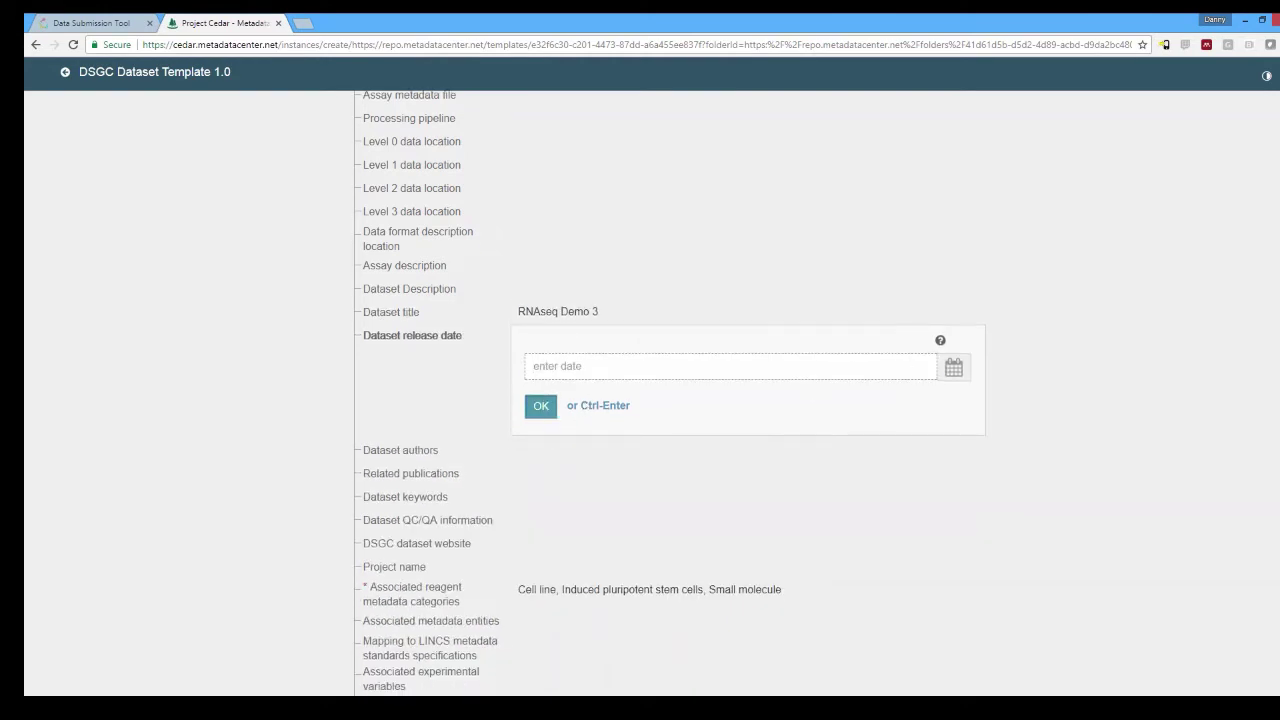
pyautogui.click(963, 369)
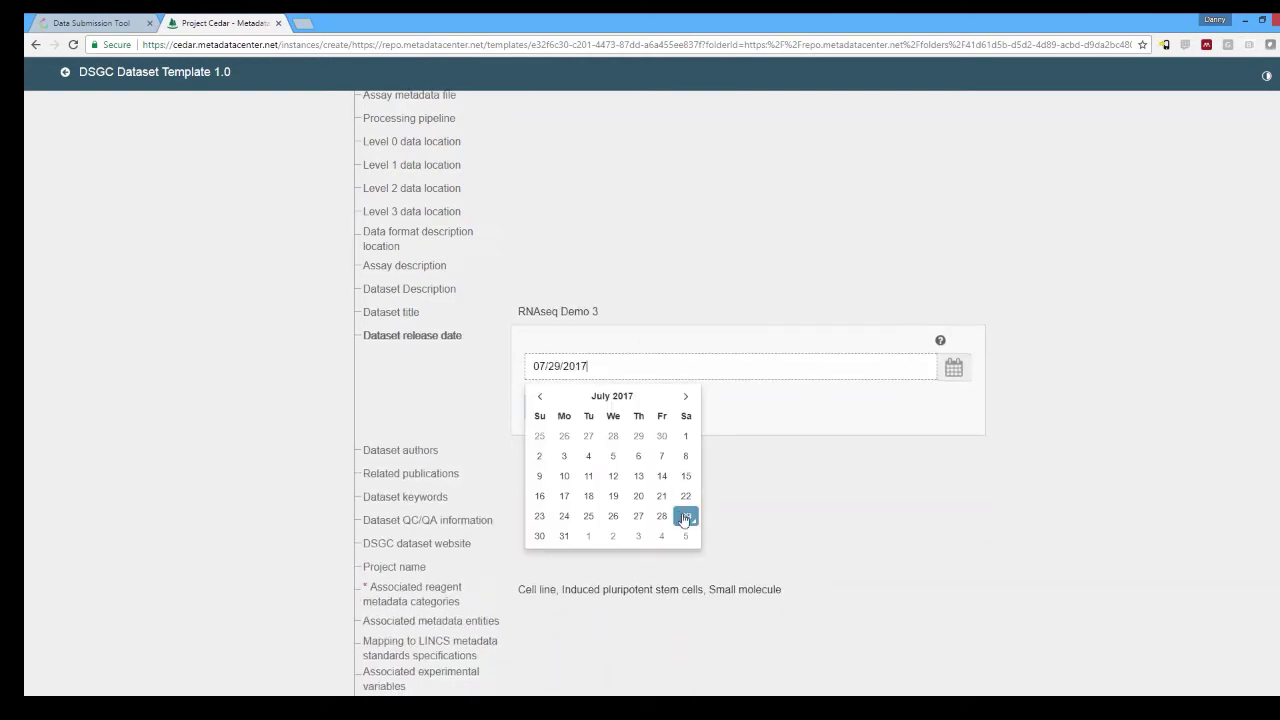
pyautogui.click(684, 519)
pyautogui.click(550, 410)
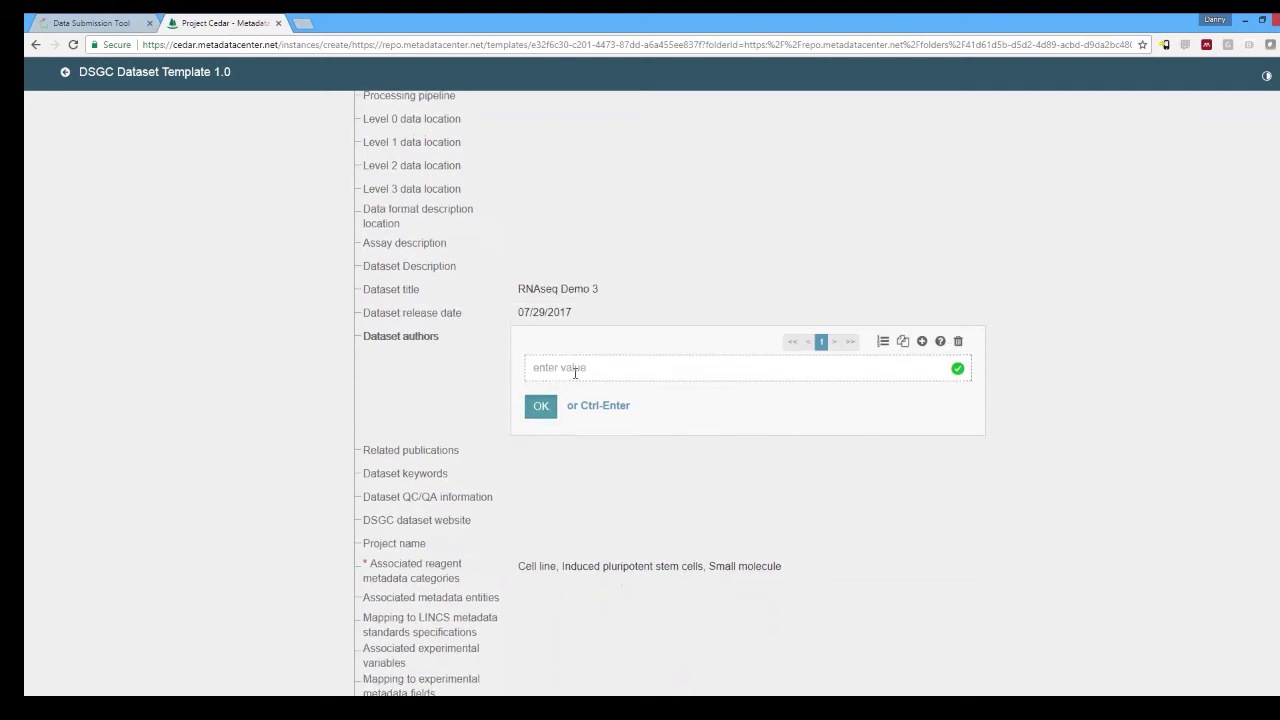
# - Re-validate the dataset metadata and save it as a new metadata instance
pyautogui.scroll(-3, 575, 372)
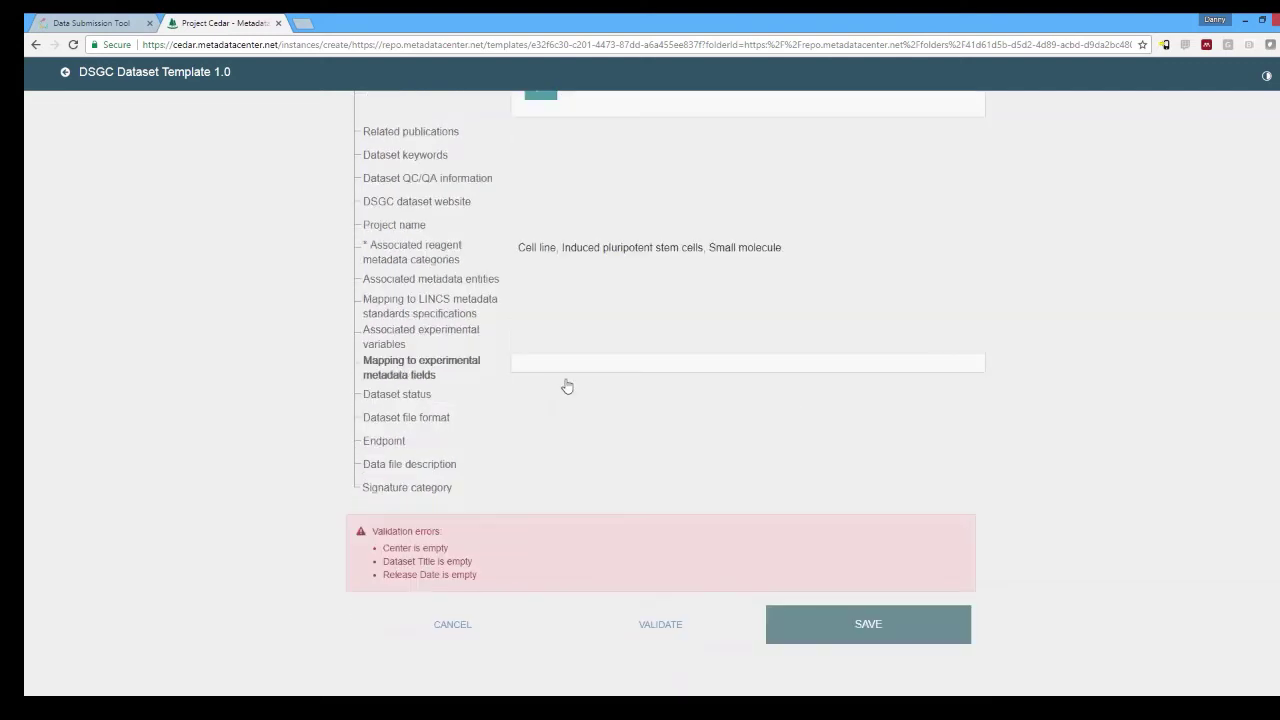
pyautogui.click(662, 626)
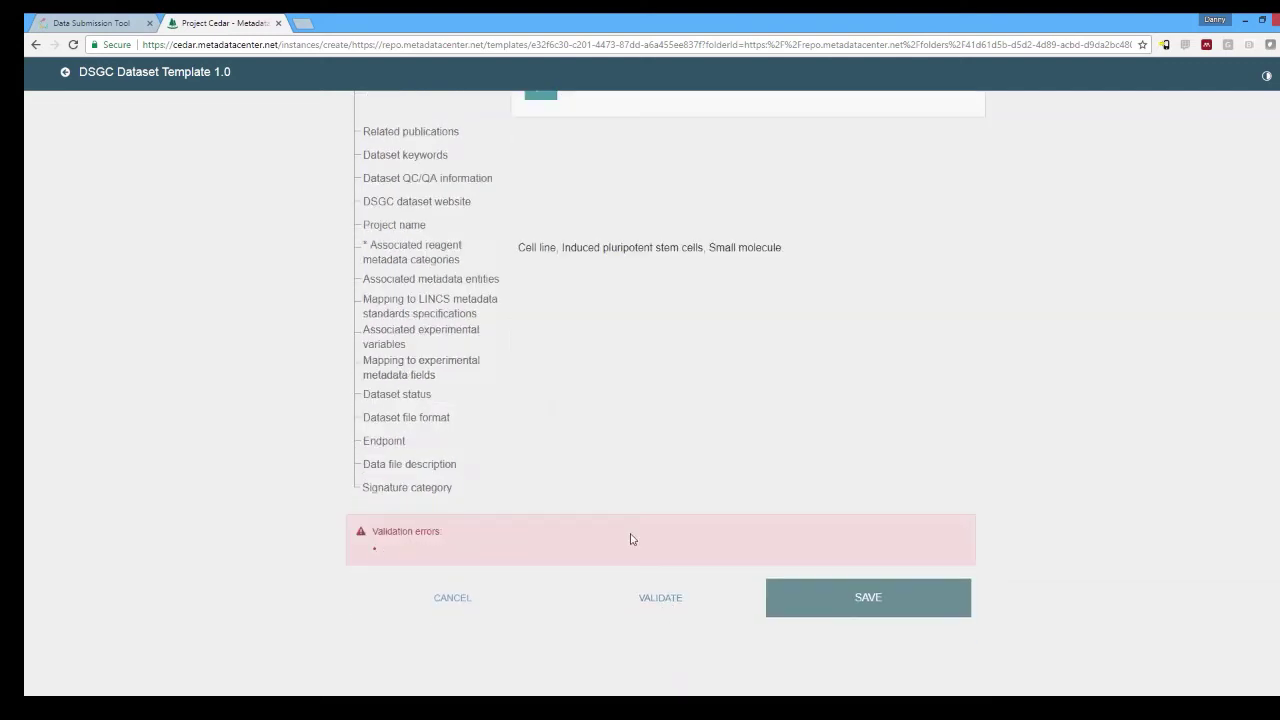
pyautogui.click(831, 600)
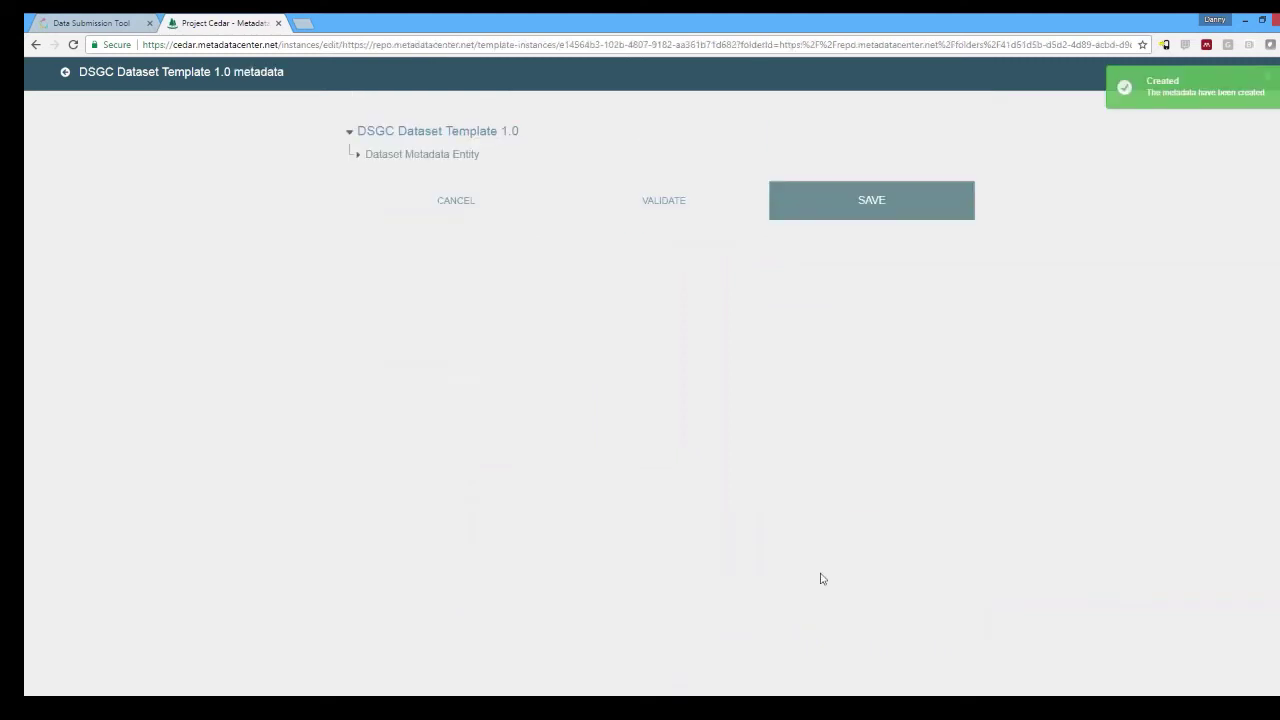
# - Close the CEDAR tab and reload the datasets table to list RNAseq Demo 3 (LDG-2073)
pyautogui.click(278, 22)
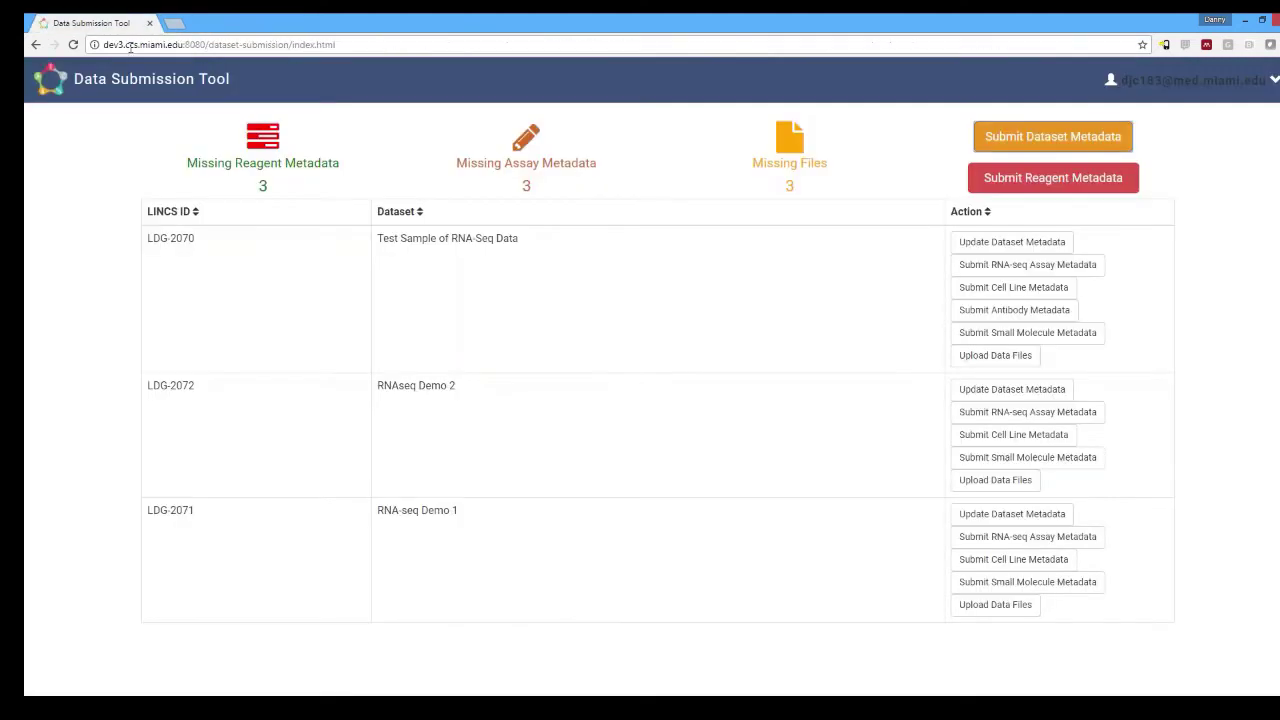
pyautogui.click(73, 44)
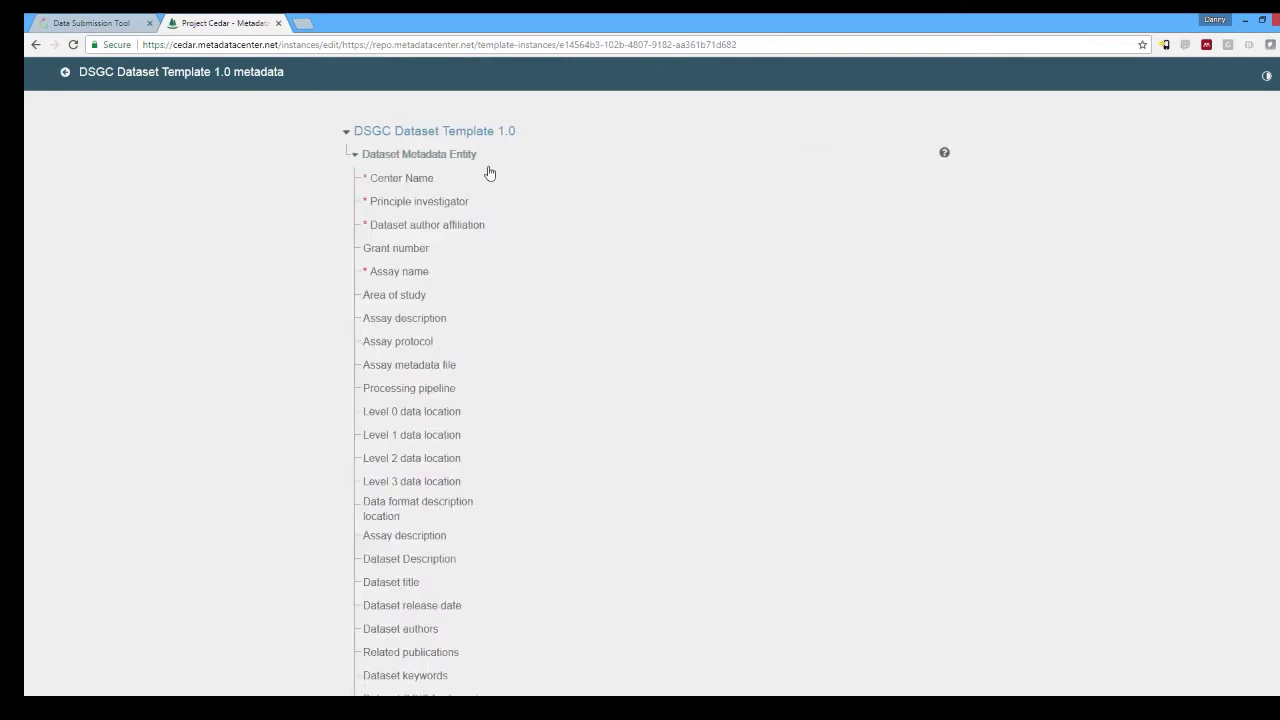
pyautogui.scroll(-2, 600, 210)
pyautogui.scroll(-2, 606, 254)
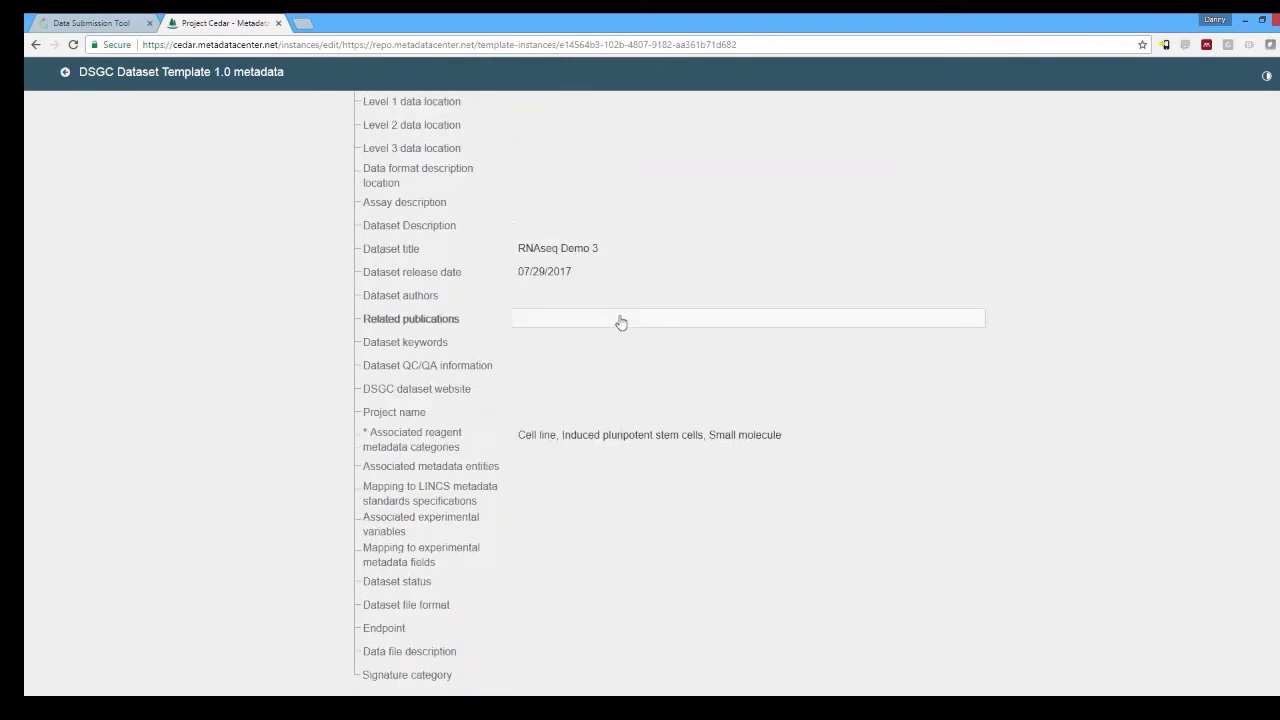
pyautogui.scroll(5, 614, 317)
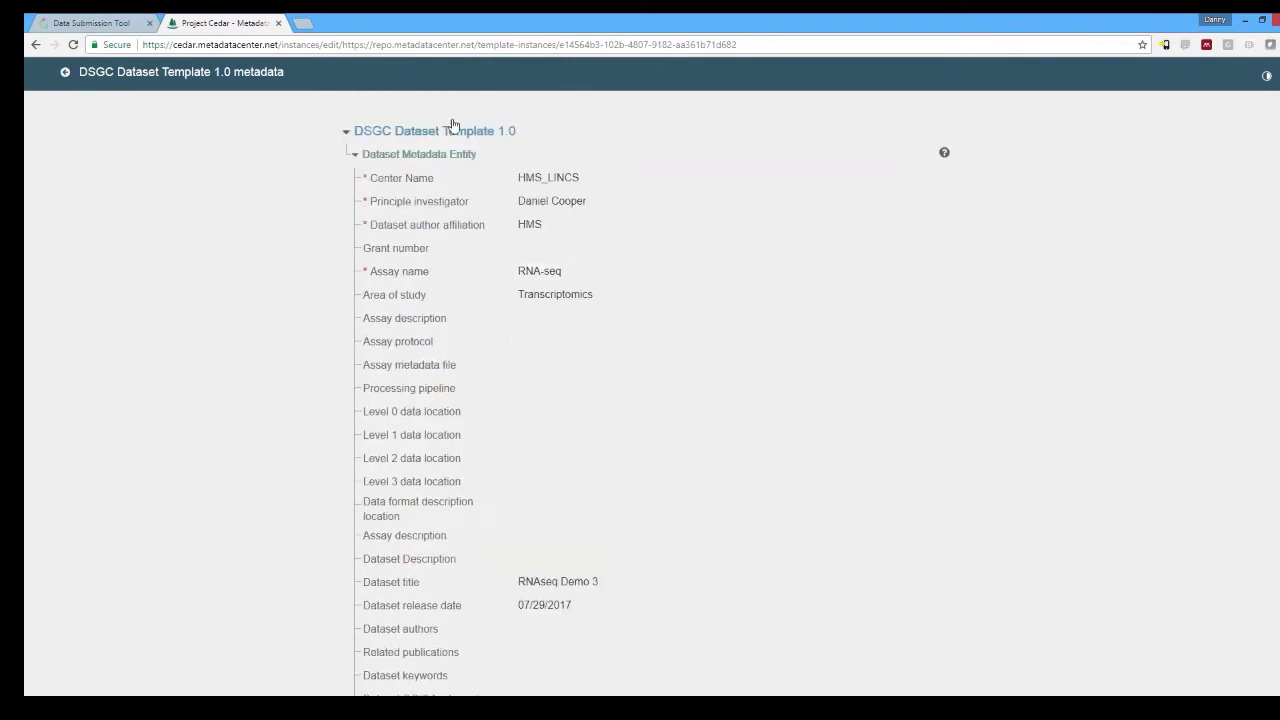
pyautogui.click(280, 23)
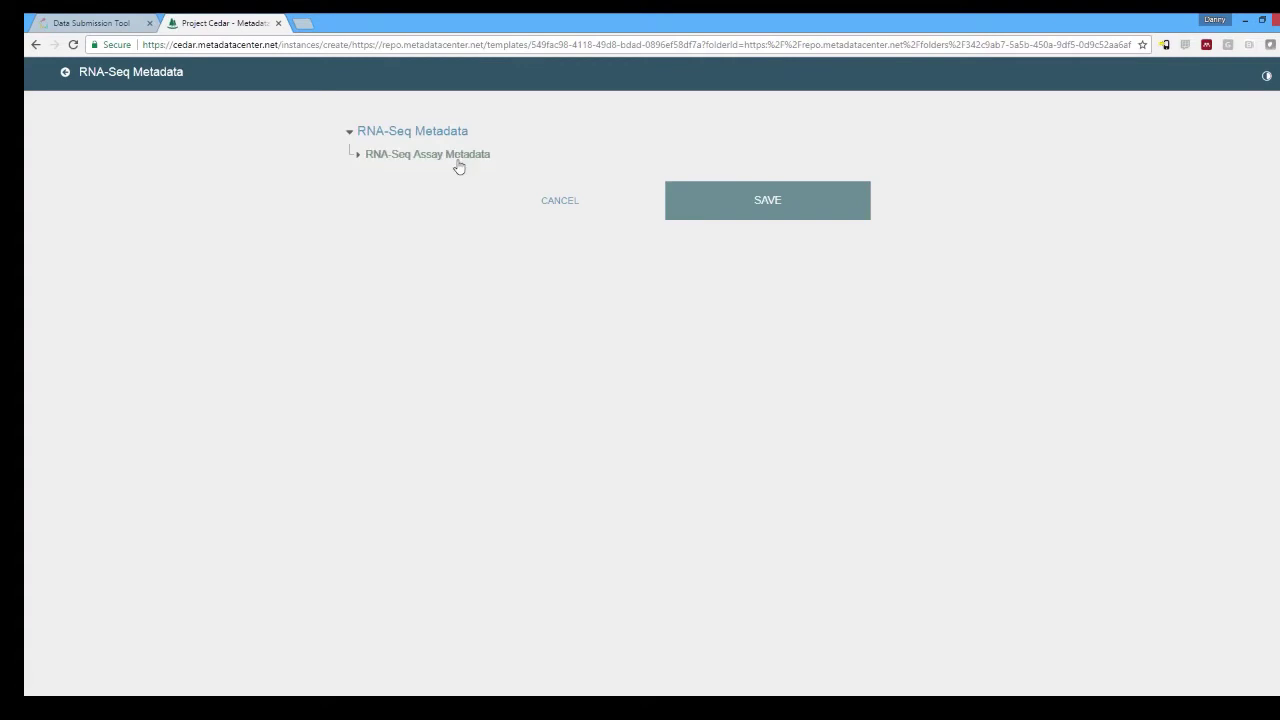
# - Set the RNA-seq assay date to 07/13/2017 and the software version to 2.1
pyautogui.click(456, 158)
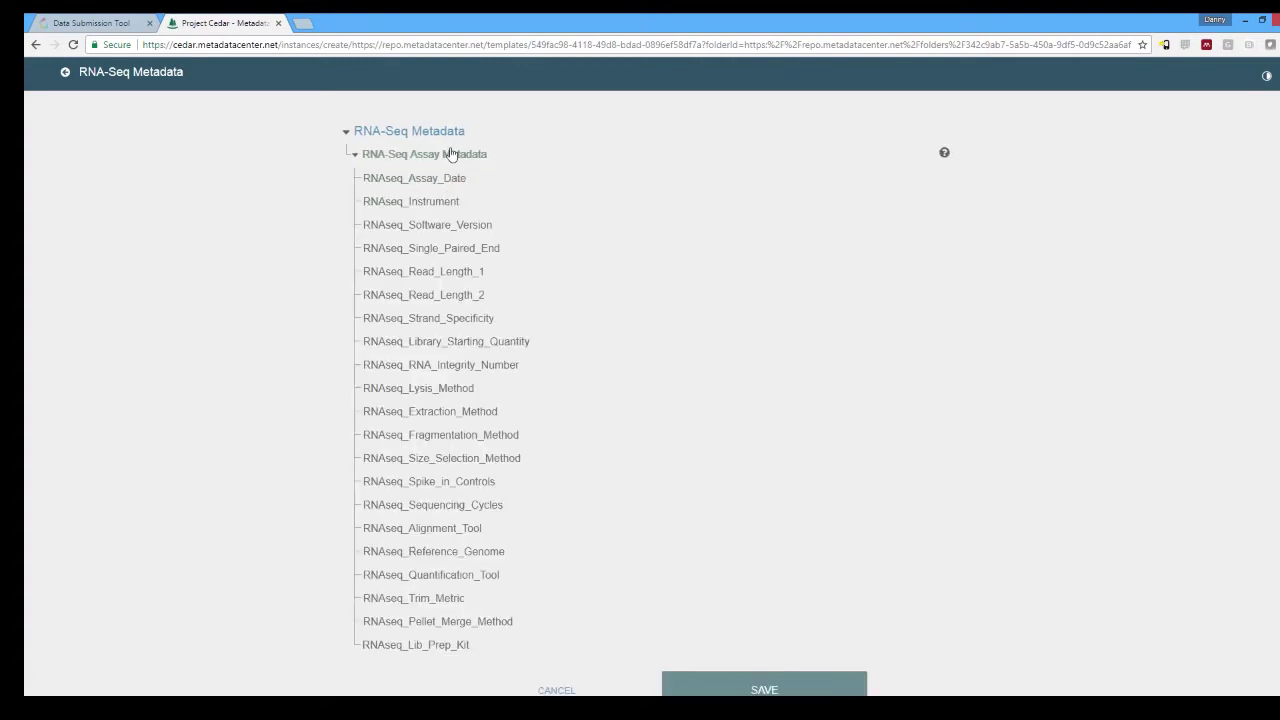
pyautogui.click(553, 180)
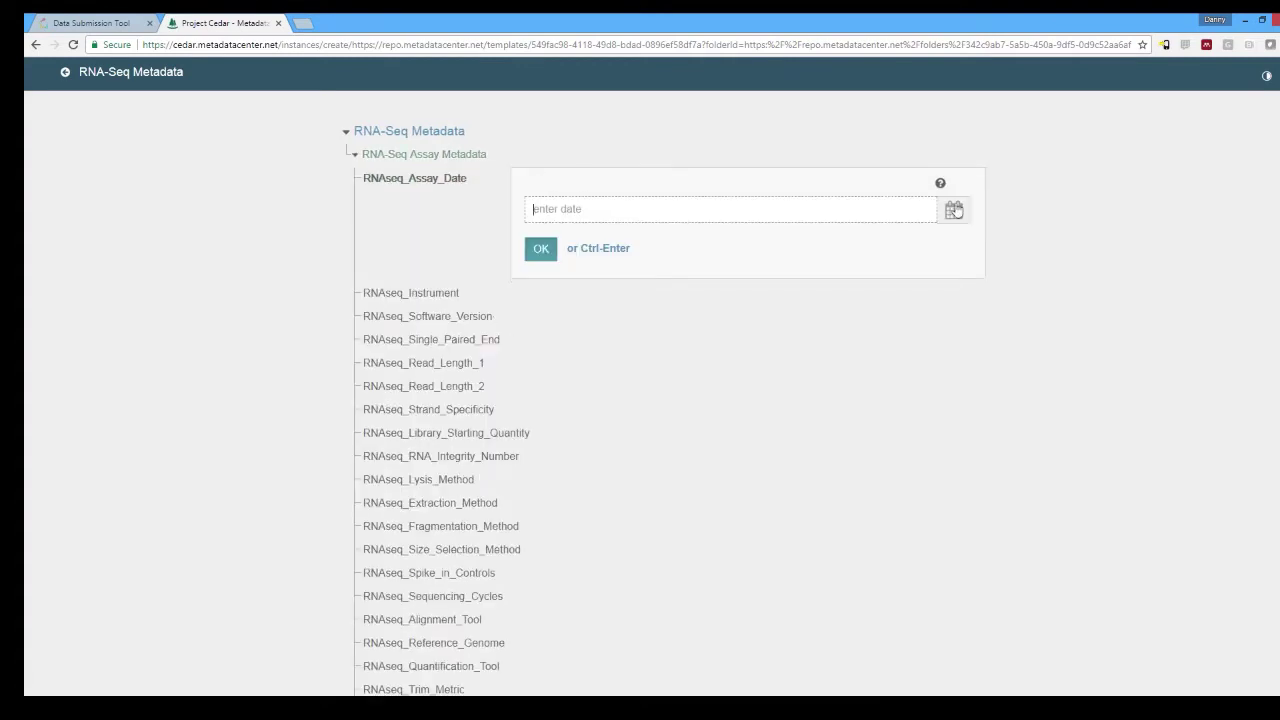
pyautogui.click(955, 210)
pyautogui.click(637, 316)
pyautogui.click(617, 290)
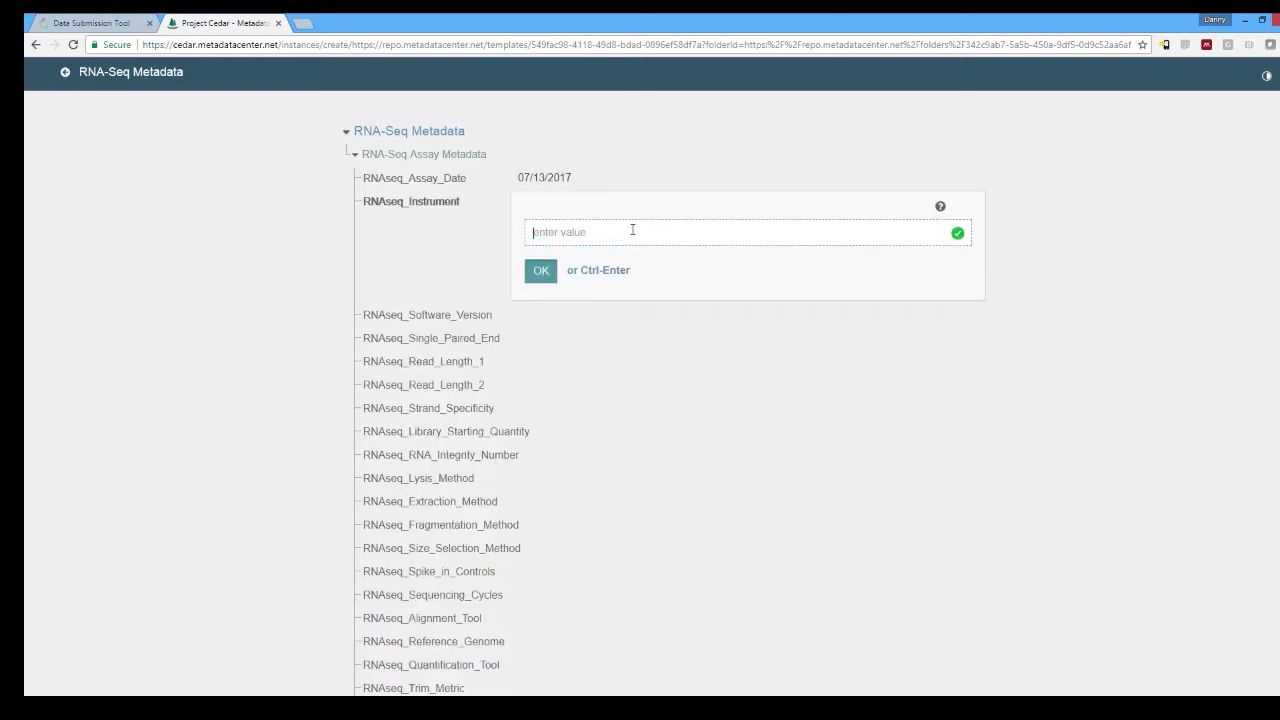
pyautogui.click(613, 322)
pyautogui.write('sdfa')
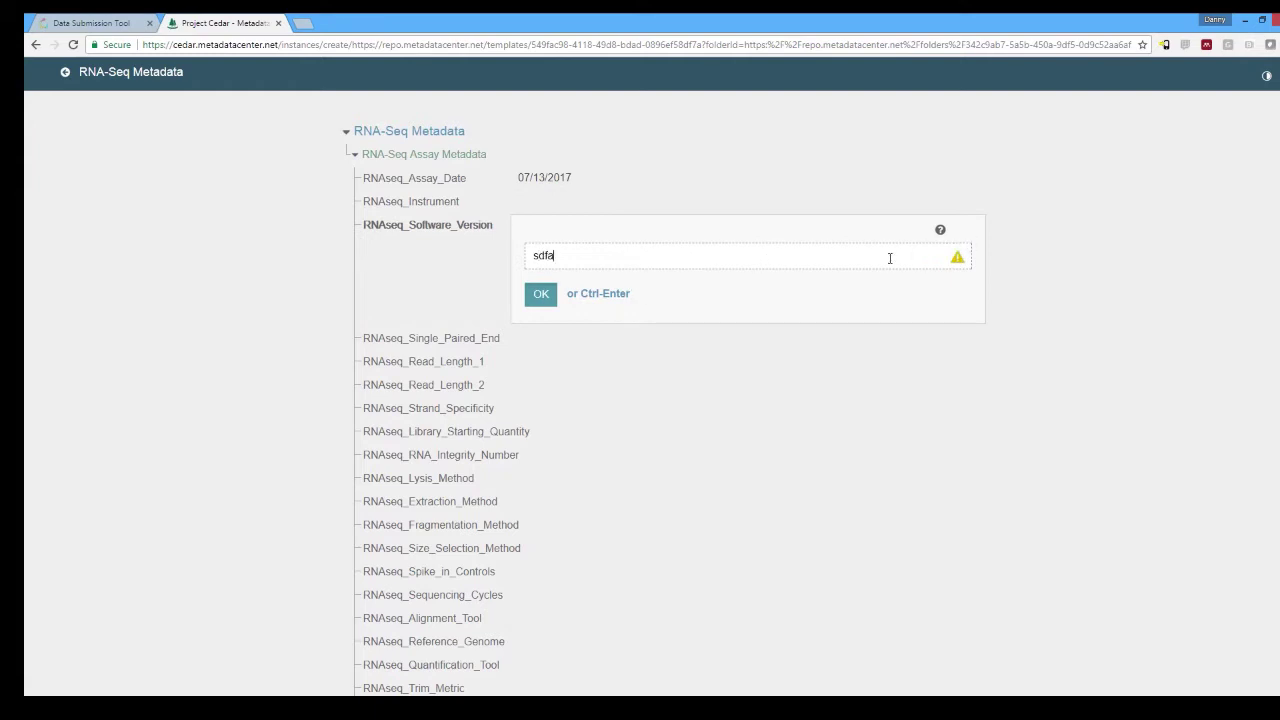
pyautogui.press('BackSpace')
pyautogui.press('BackSpace')
pyautogui.write('2.1')
pyautogui.click(556, 300)
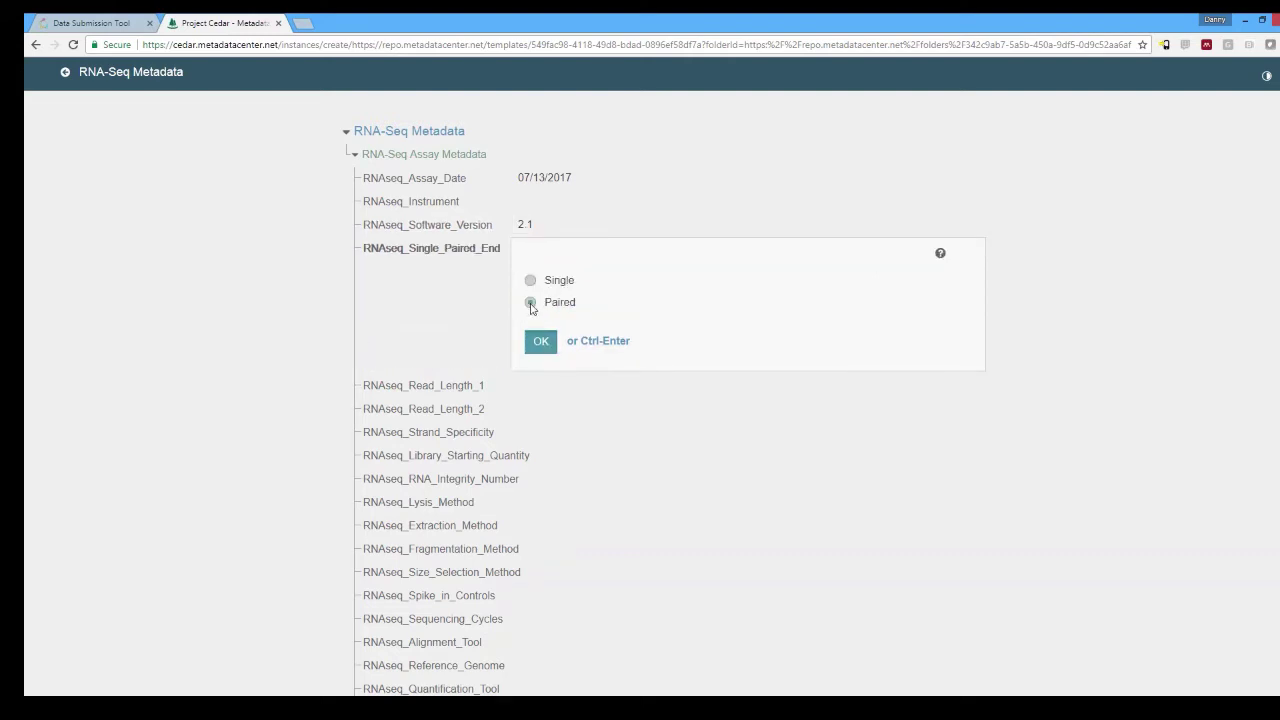
# - Set the end type to Paired with both read lengths 125
pyautogui.click(540, 340)
pyautogui.write('a')
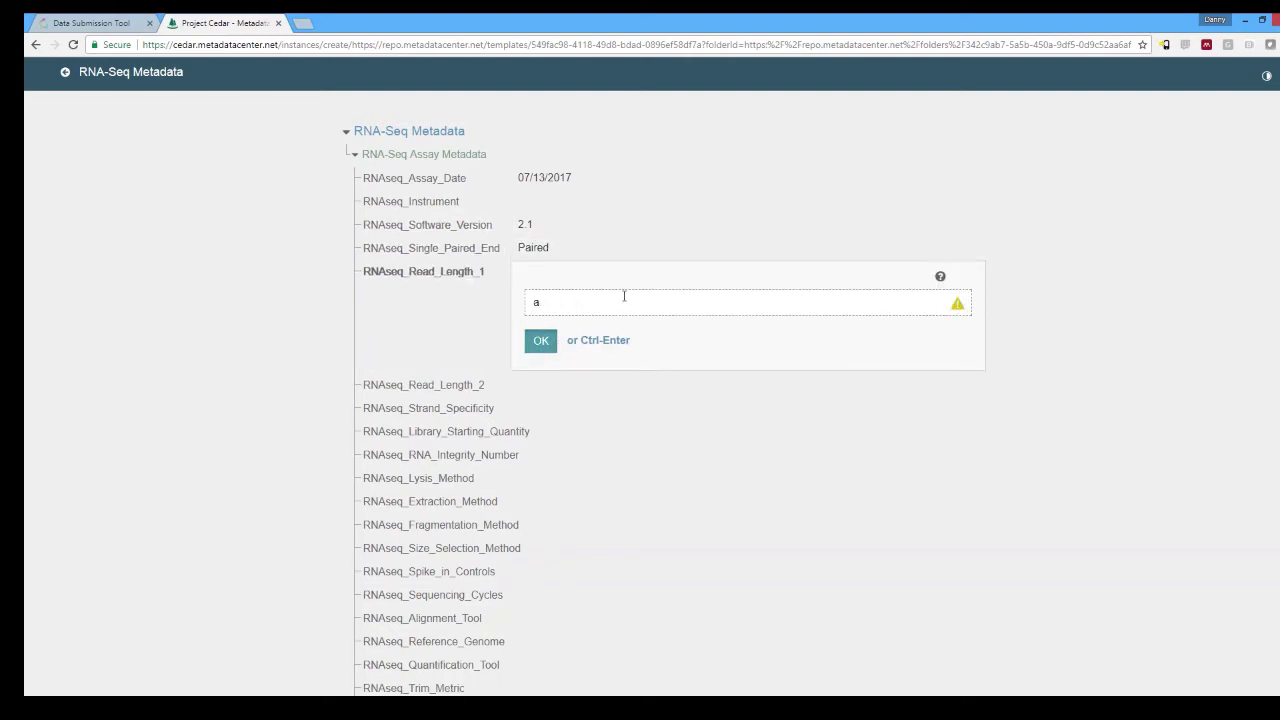
pyautogui.press('BackSpace')
pyautogui.write('125')
pyautogui.click(540, 341)
pyautogui.write('125')
pyautogui.click(541, 364)
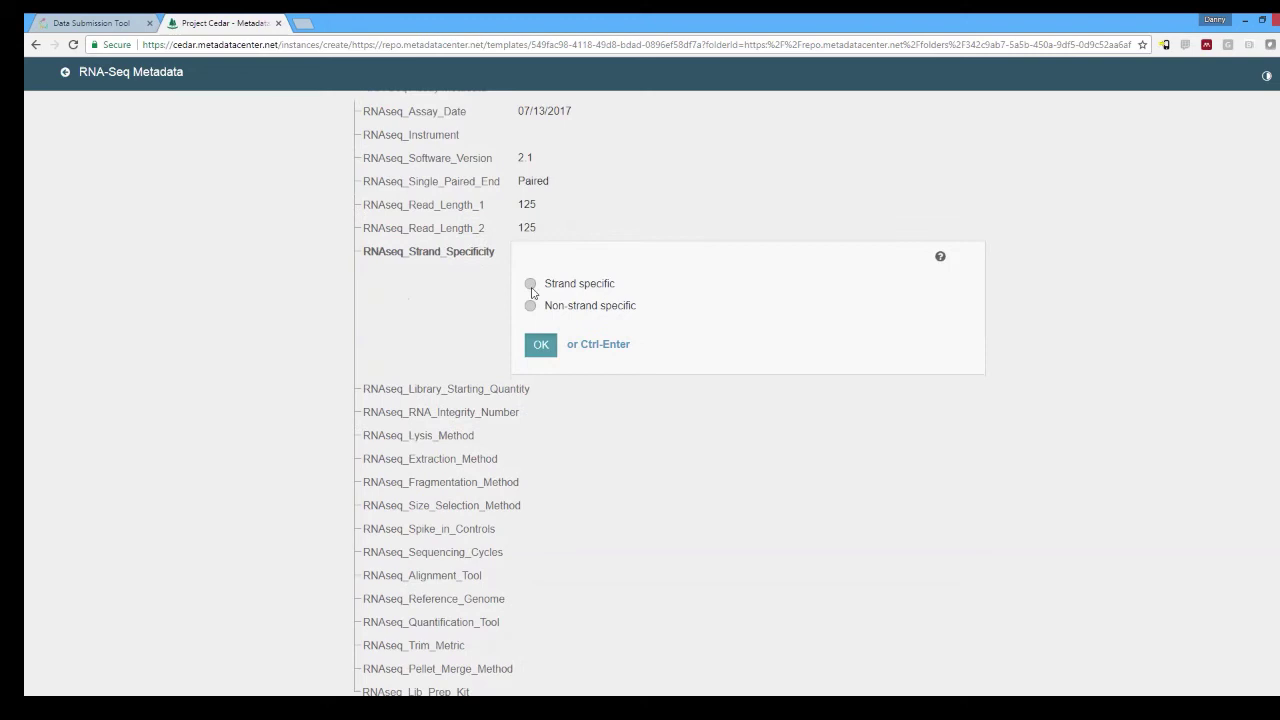
# - Mark the library Strand specific, save the RNA-seq assay metadata, and close the editor
pyautogui.click(531, 287)
pyautogui.click(540, 345)
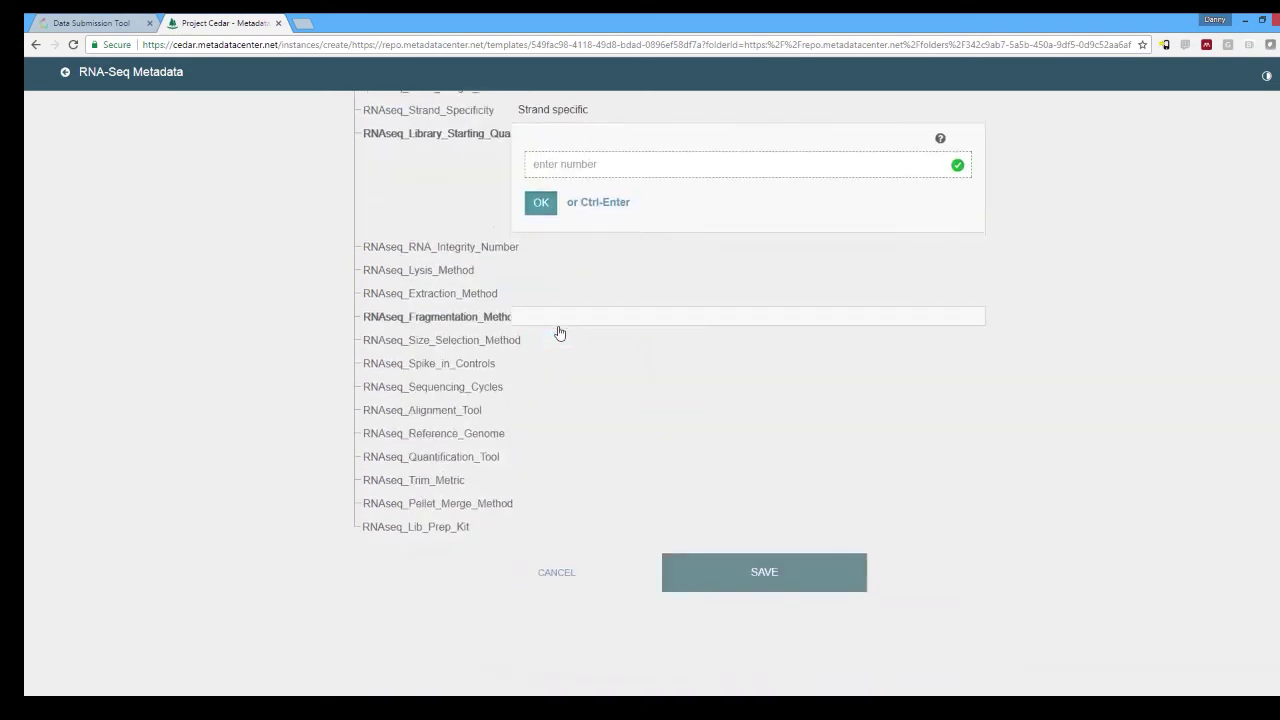
pyautogui.click(563, 374)
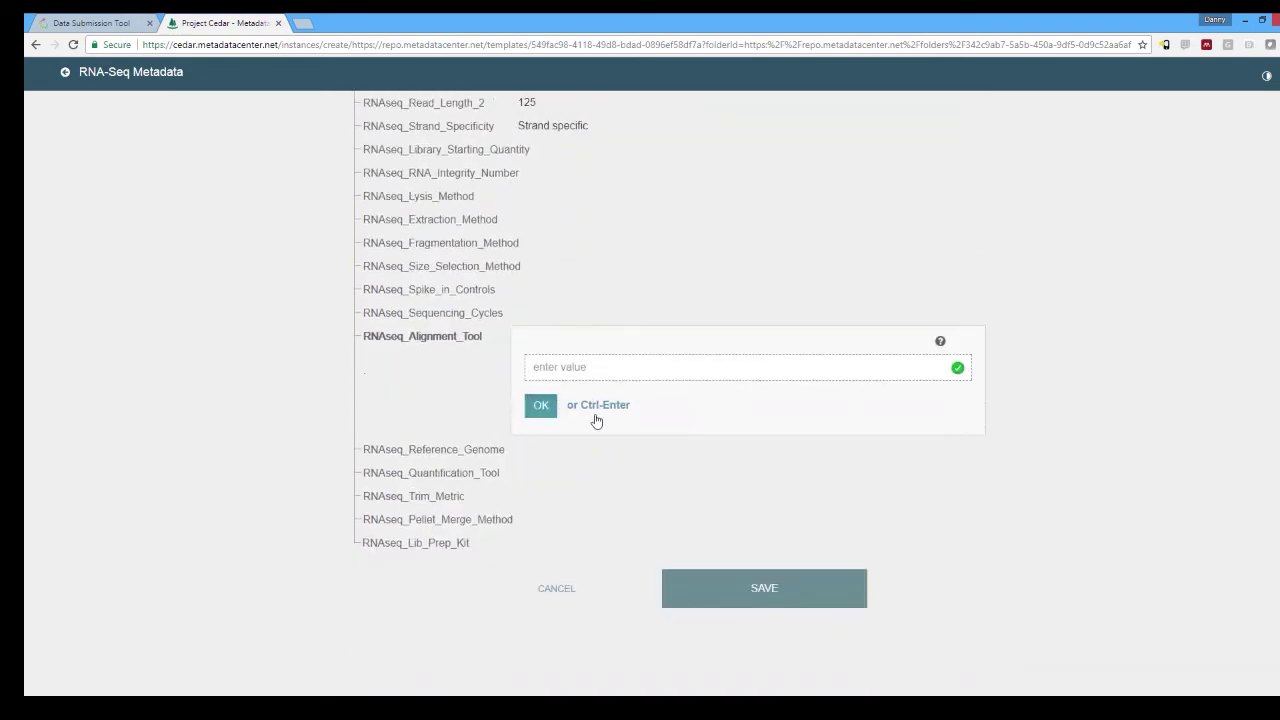
pyautogui.click(645, 524)
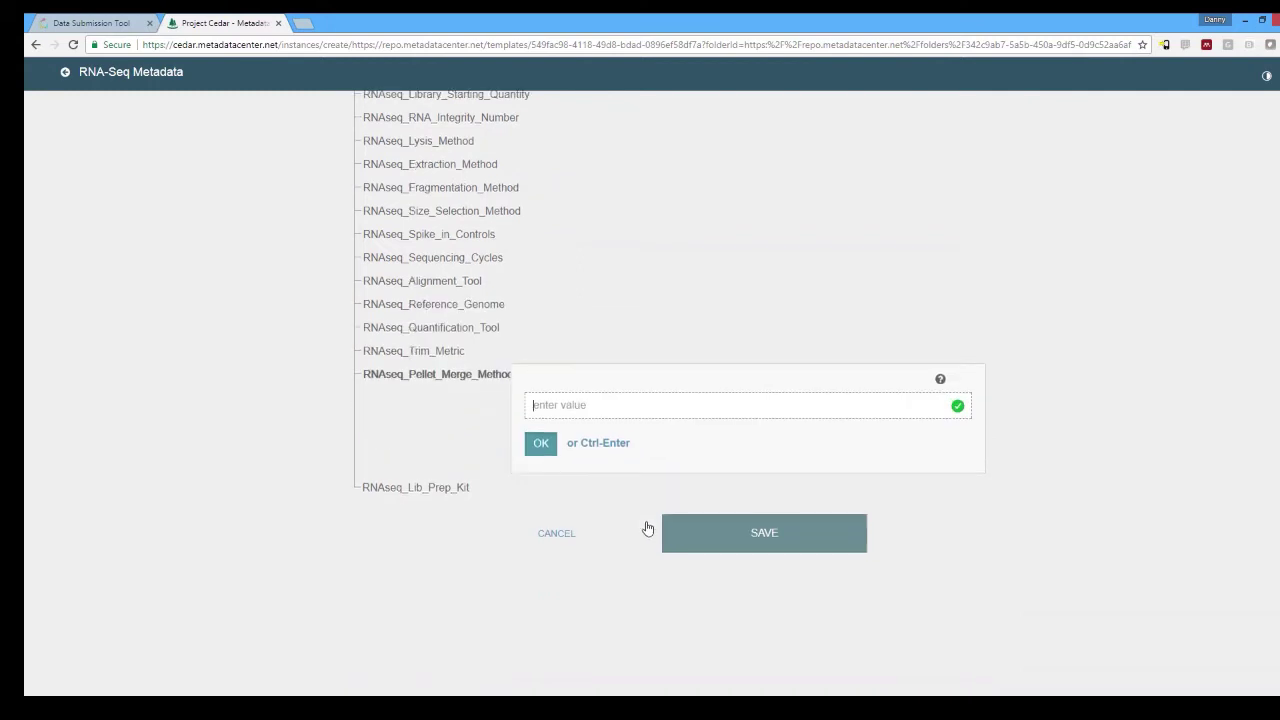
pyautogui.click(723, 535)
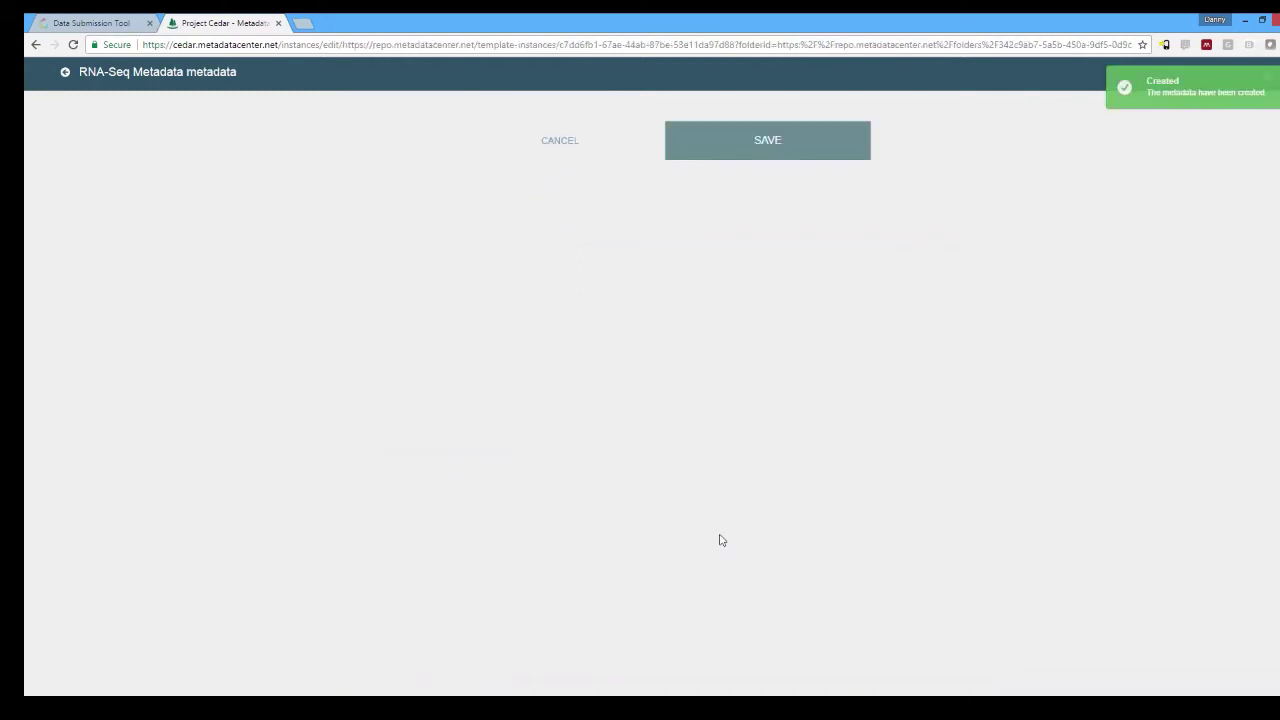
pyautogui.click(279, 23)
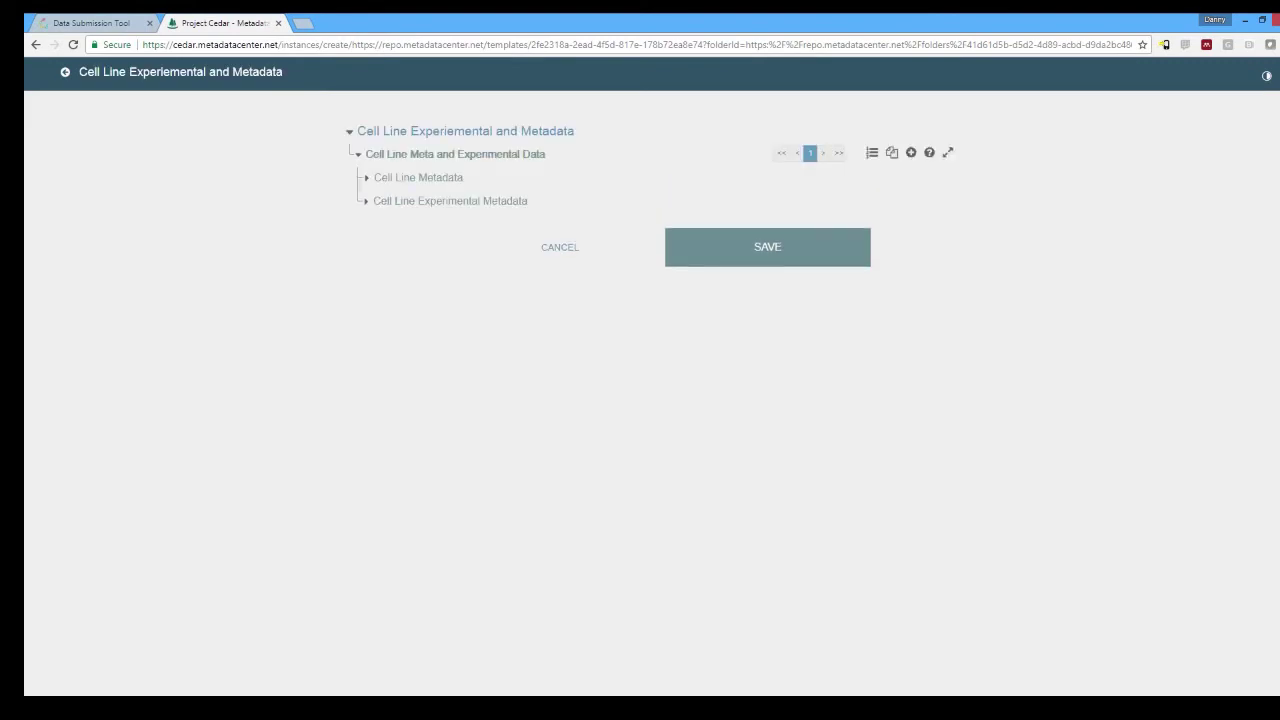
# - Set LINCS_ID to LCL-1002 under Cell Line Metadata's LINCS Common Fields
pyautogui.click(429, 178)
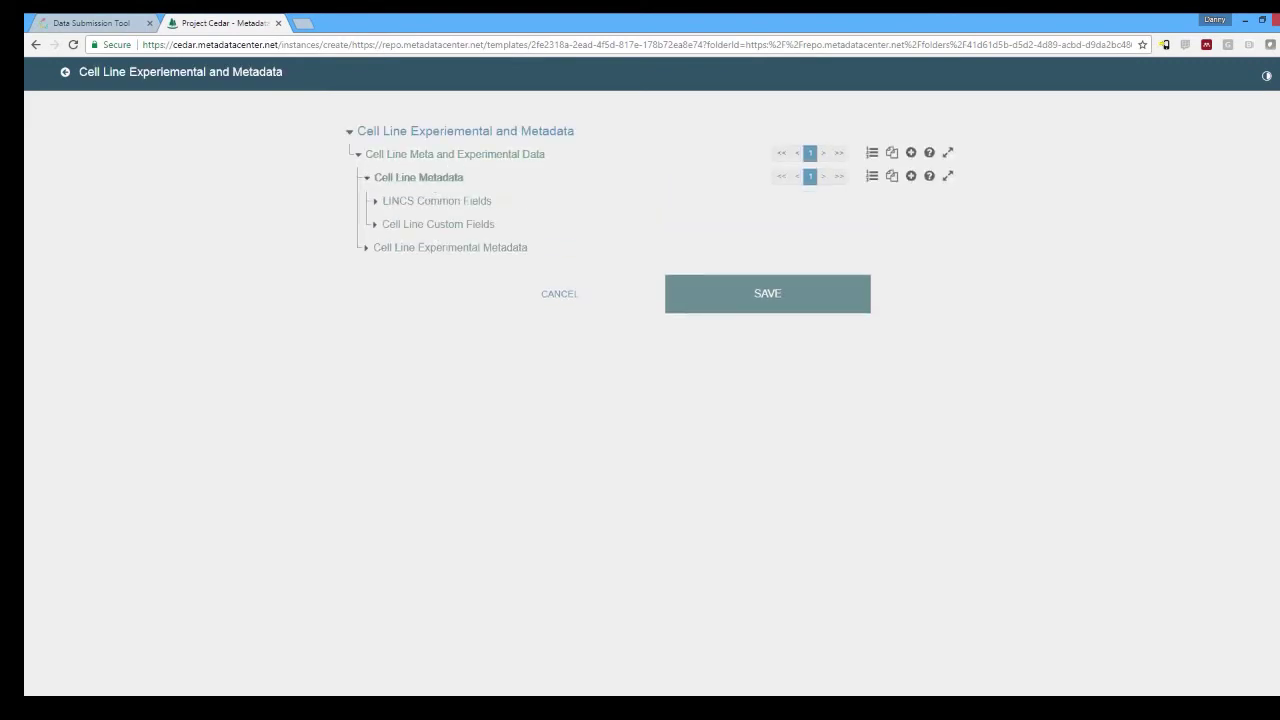
pyautogui.click(425, 208)
pyautogui.click(447, 223)
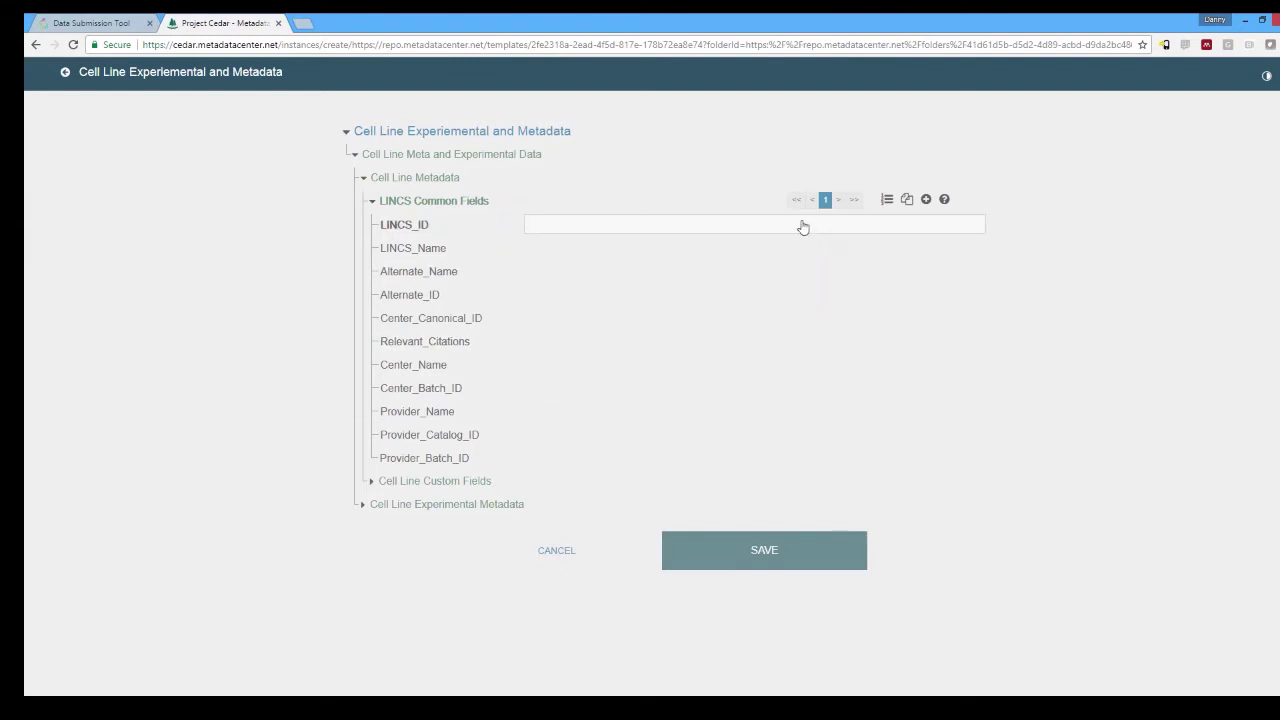
pyautogui.click(804, 223)
pyautogui.write('LCL-1002')
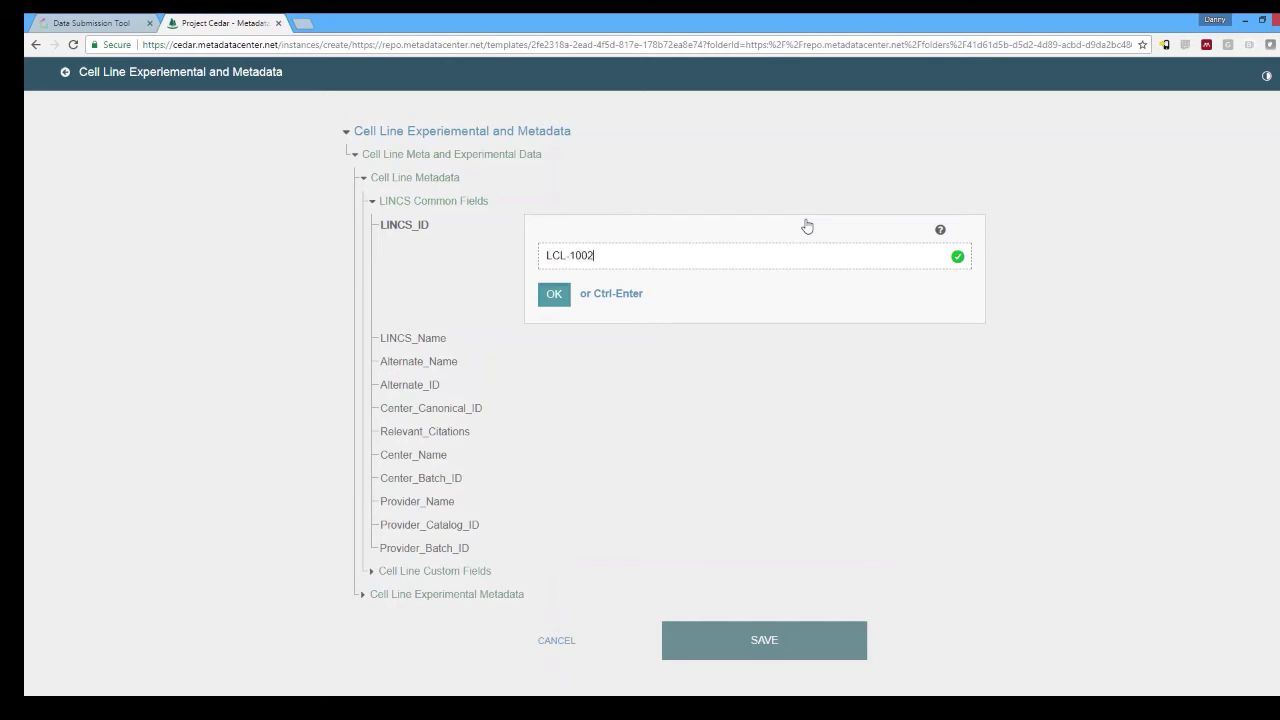
pyautogui.click(555, 295)
# - Switch the LINCS Common Fields to the spreadsheet table view
pyautogui.click(642, 358)
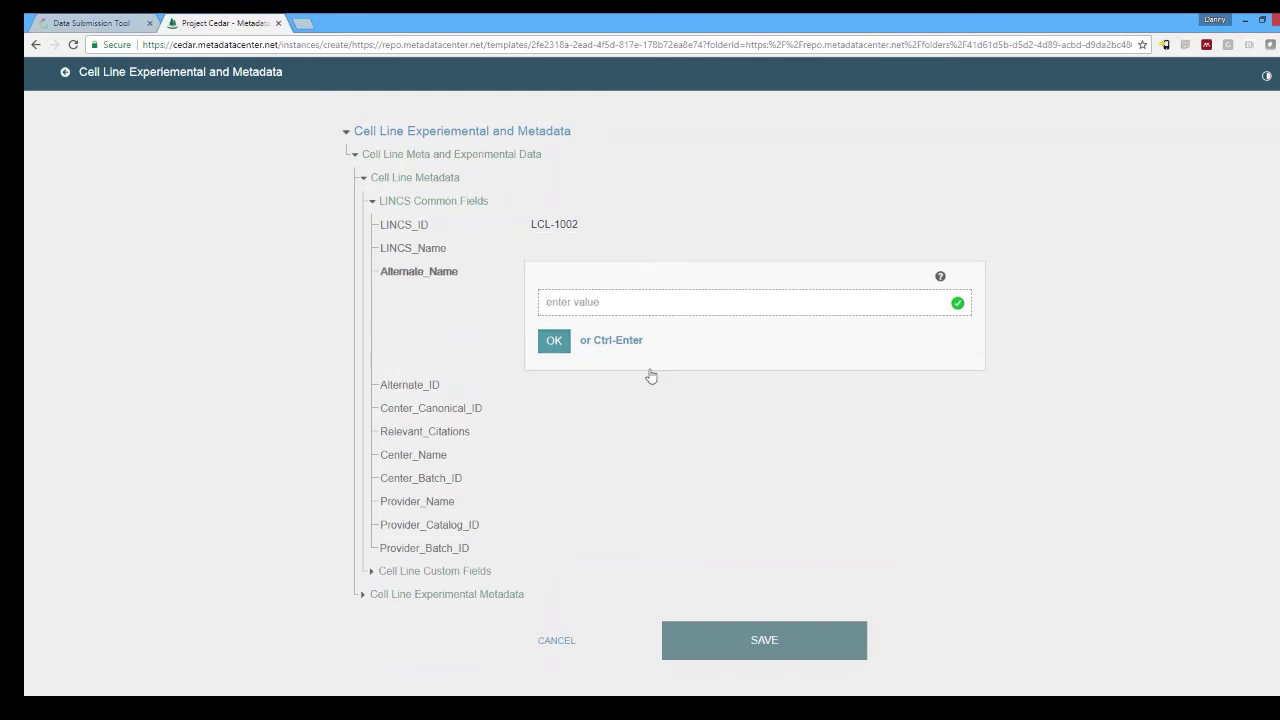
pyautogui.moveTo(660, 390); pyautogui.dragTo(686, 383)
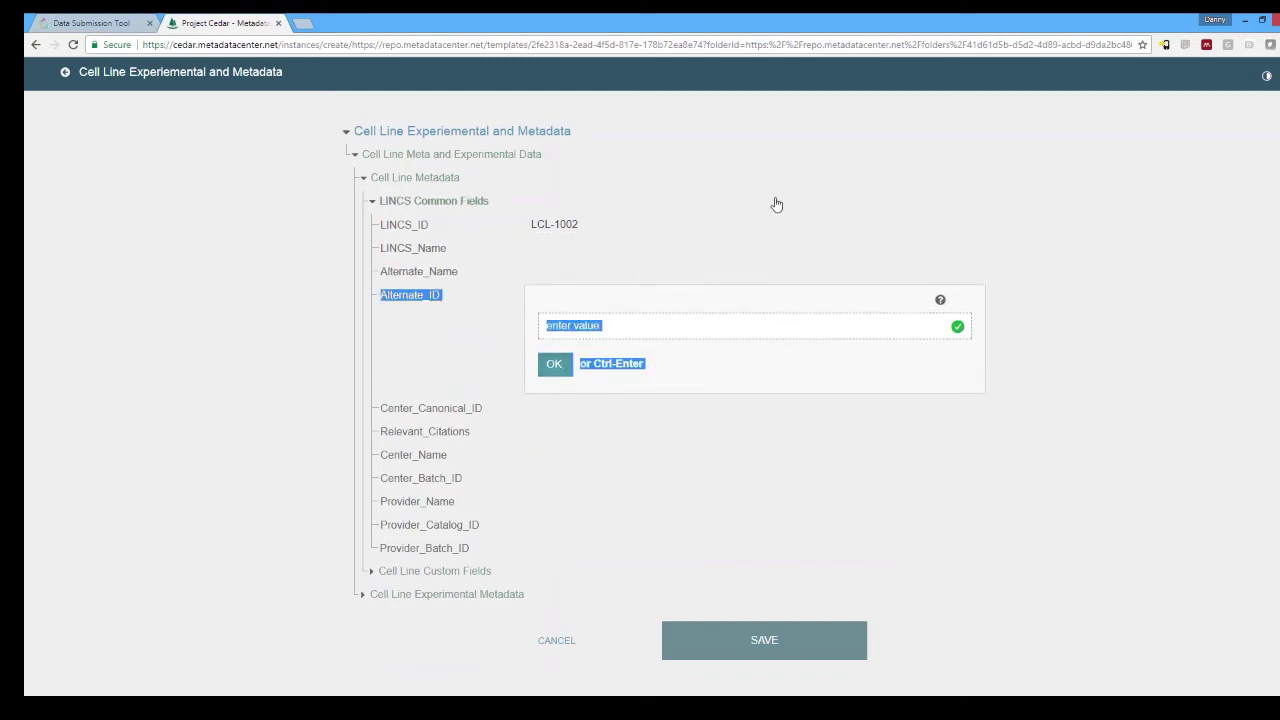
pyautogui.moveTo(791, 203)
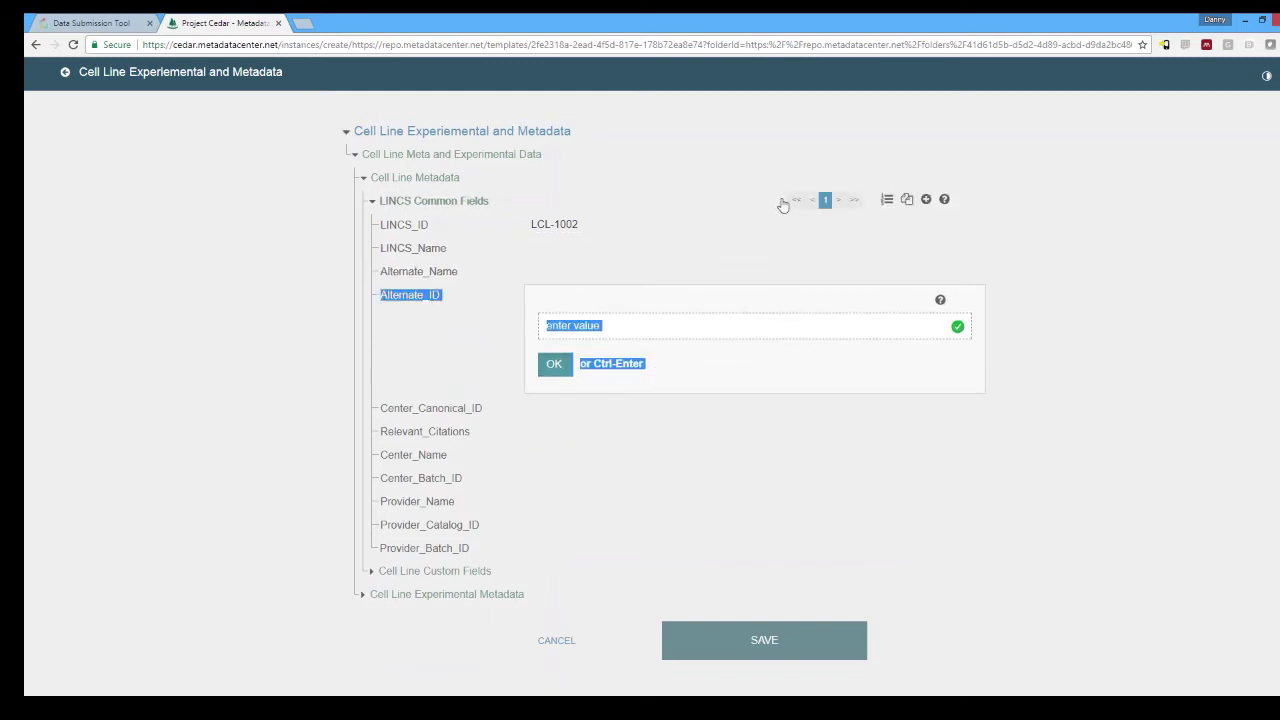
pyautogui.click(888, 203)
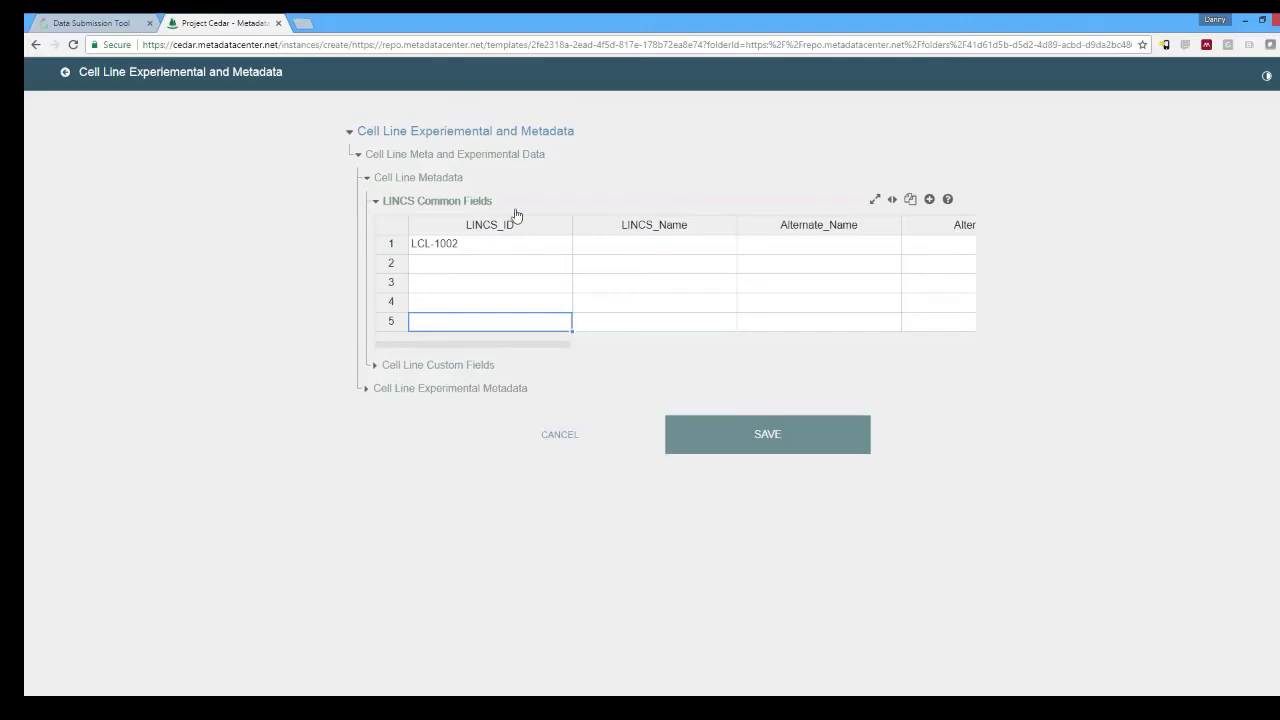
# - Set CL_Organism to Mycobacterium sp. 1.12-VEs in Cell Line Custom Fields
pyautogui.click(476, 369)
pyautogui.click(477, 366)
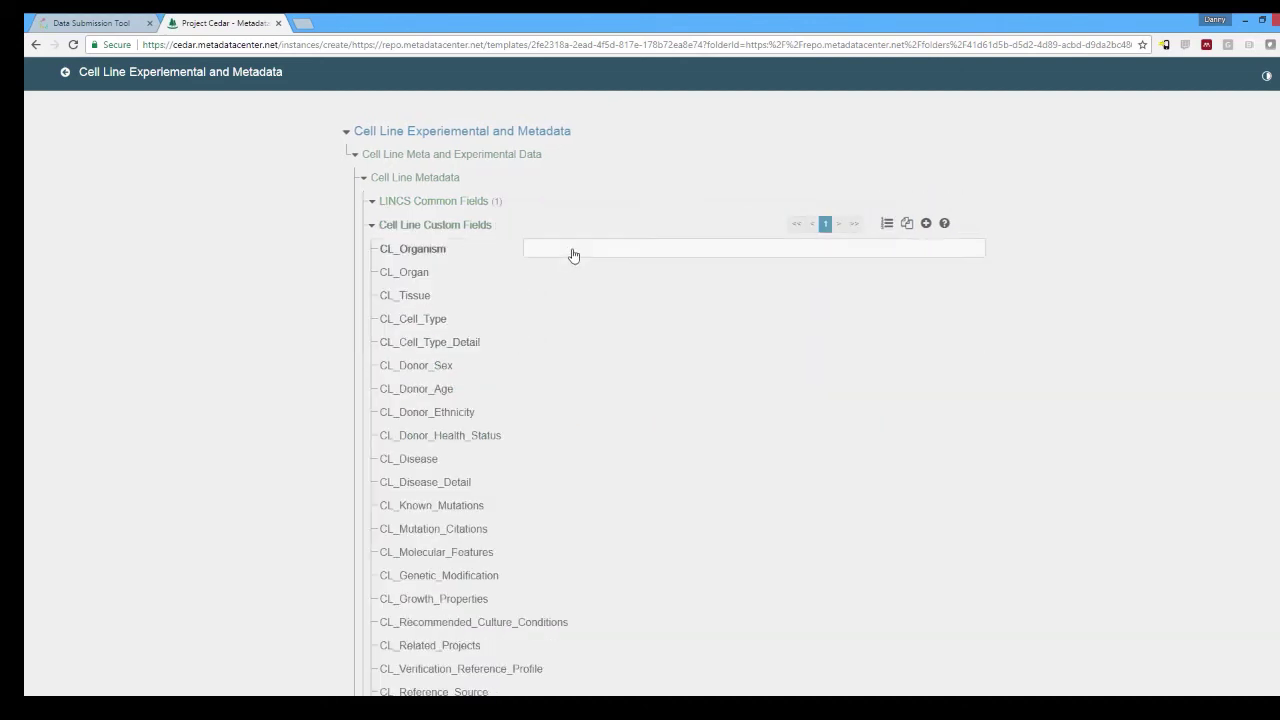
pyautogui.click(577, 258)
pyautogui.click(603, 276)
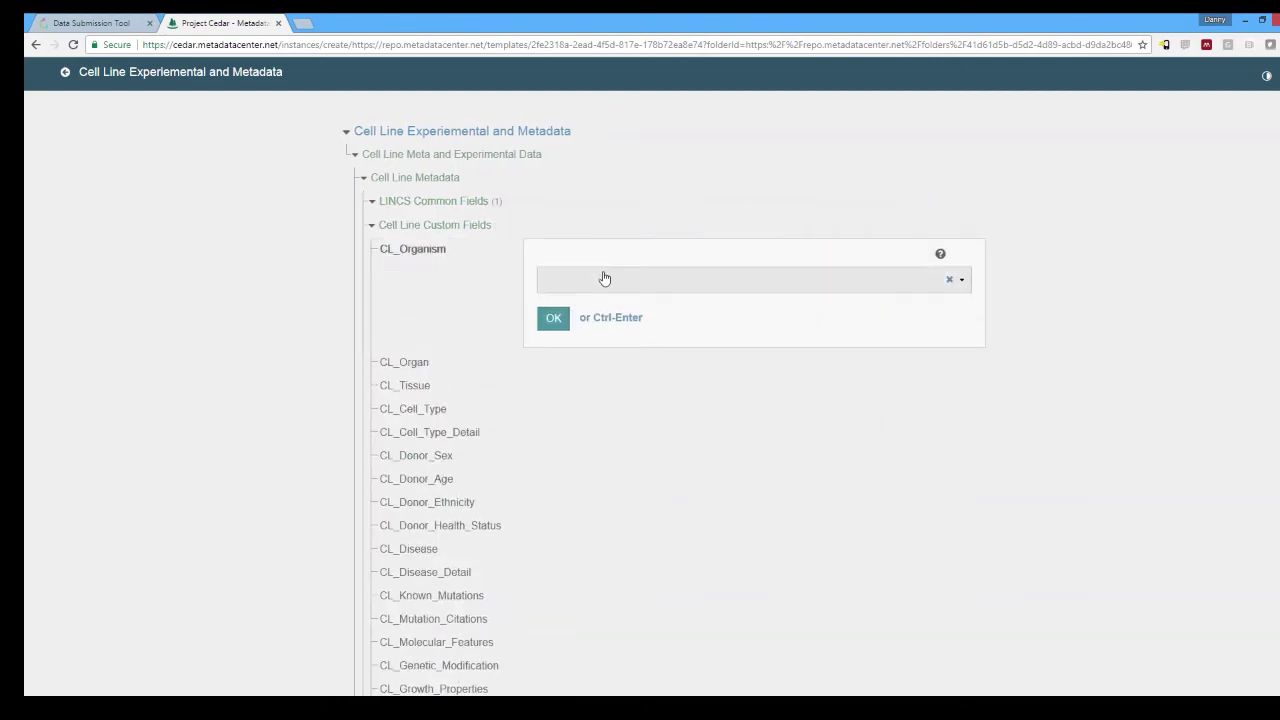
pyautogui.scroll(-5, 630, 335)
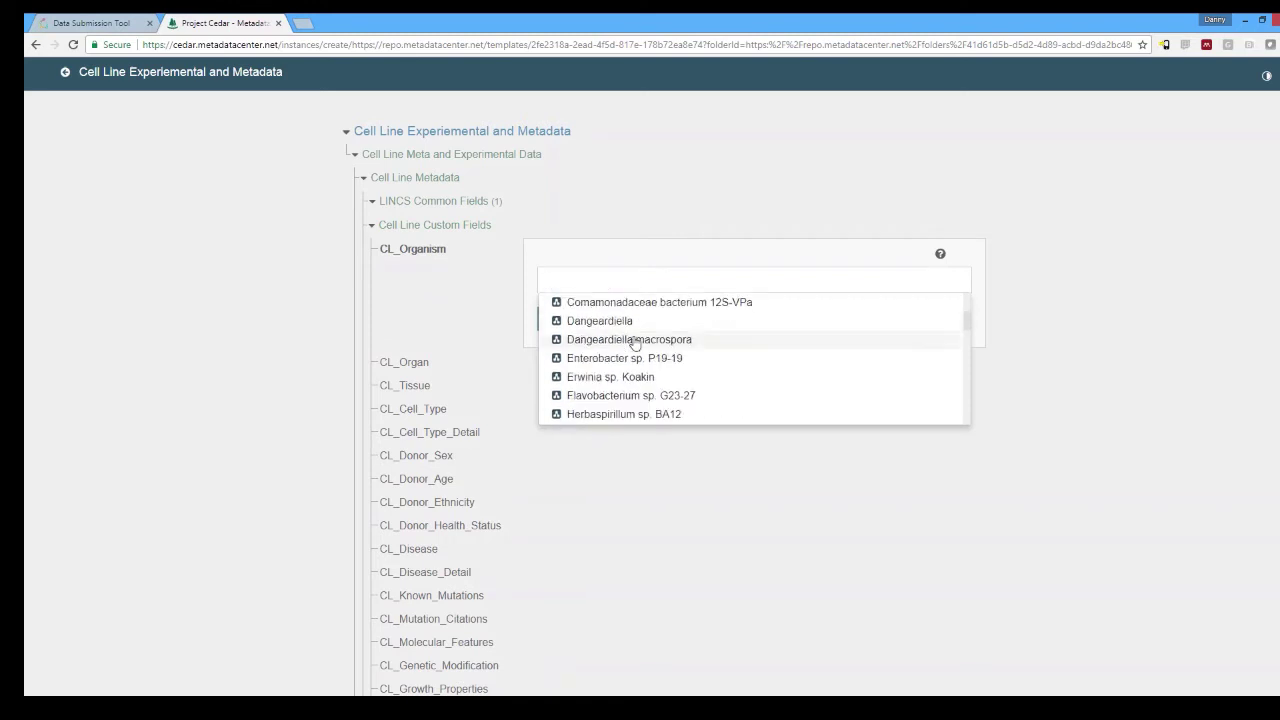
pyautogui.scroll(-3, 633, 341)
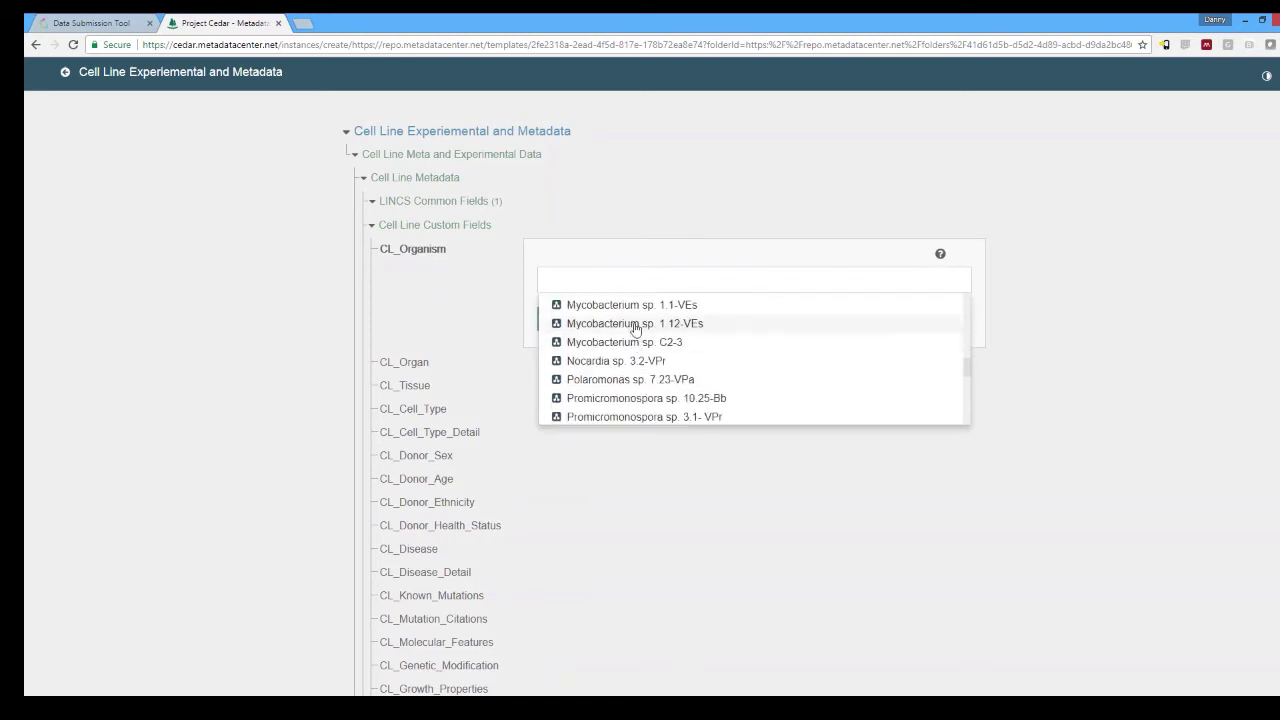
pyautogui.click(635, 328)
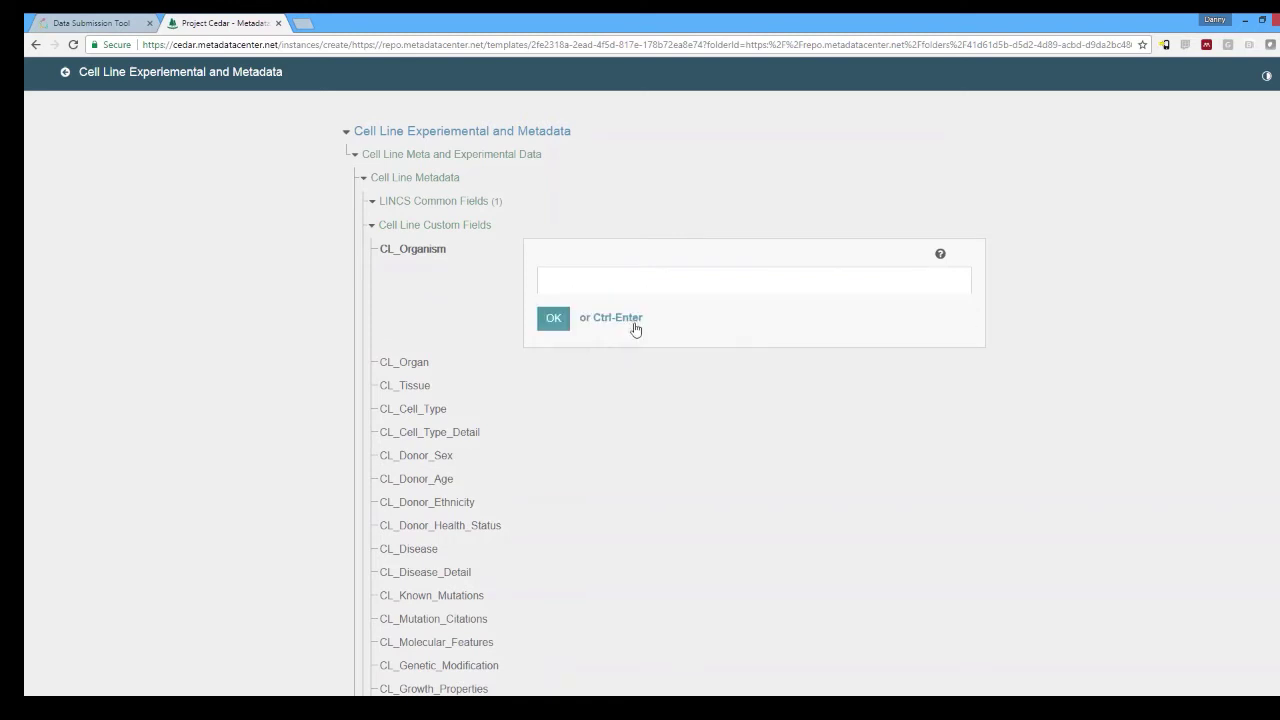
pyautogui.click(562, 371)
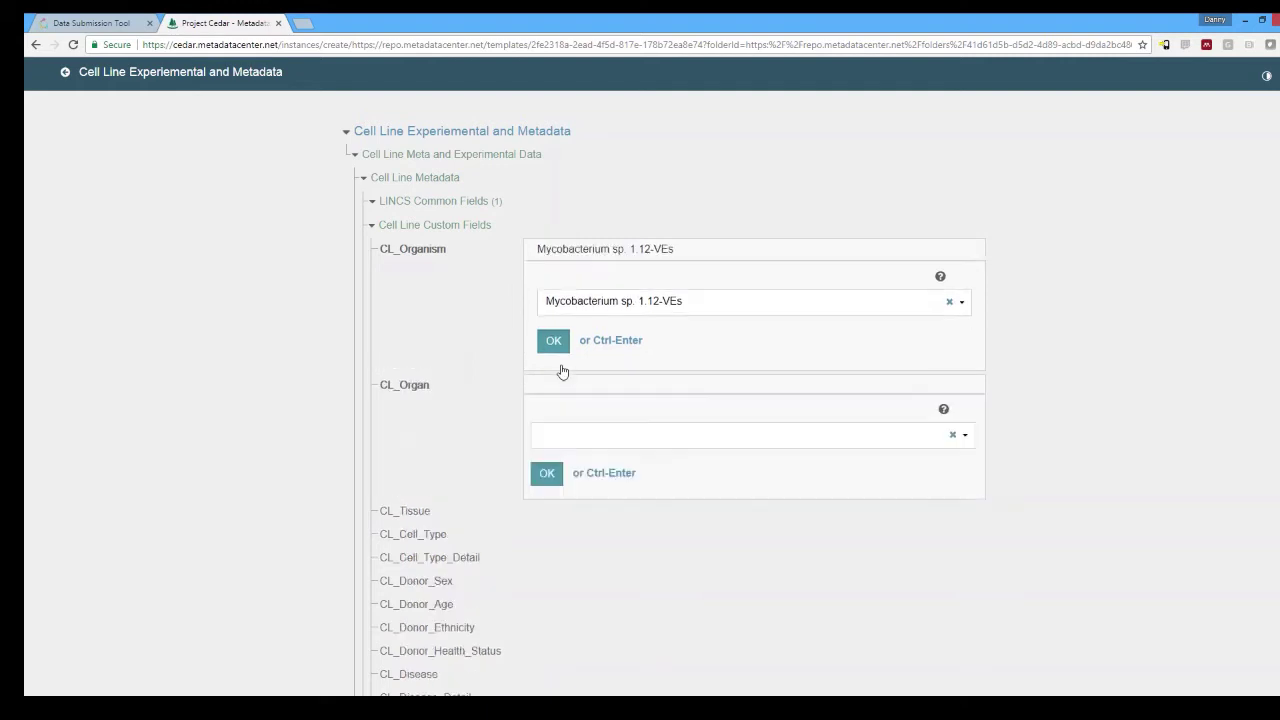
# - Set CL_Organ to Pancreatic Duct and CL_Tissue to Membrane
pyautogui.click(606, 310)
pyautogui.scroll(-8, 615, 335)
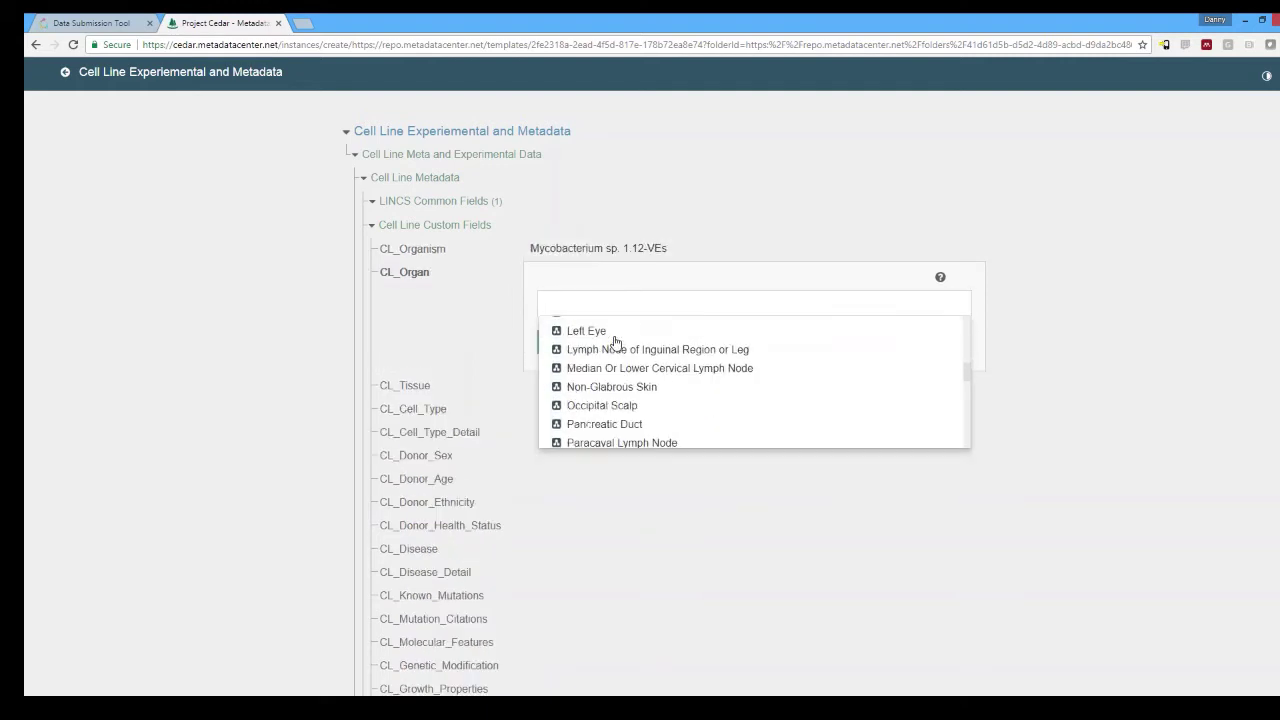
pyautogui.scroll(-2, 618, 345)
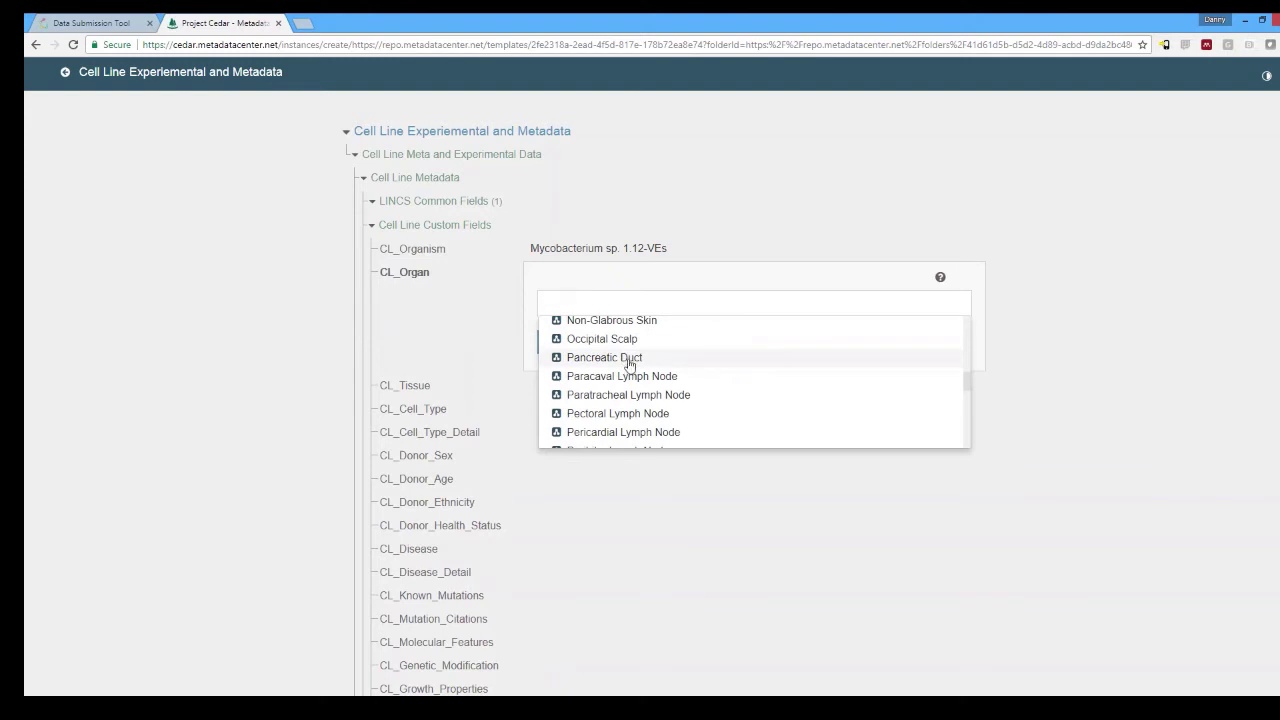
pyautogui.click(630, 362)
pyautogui.click(573, 399)
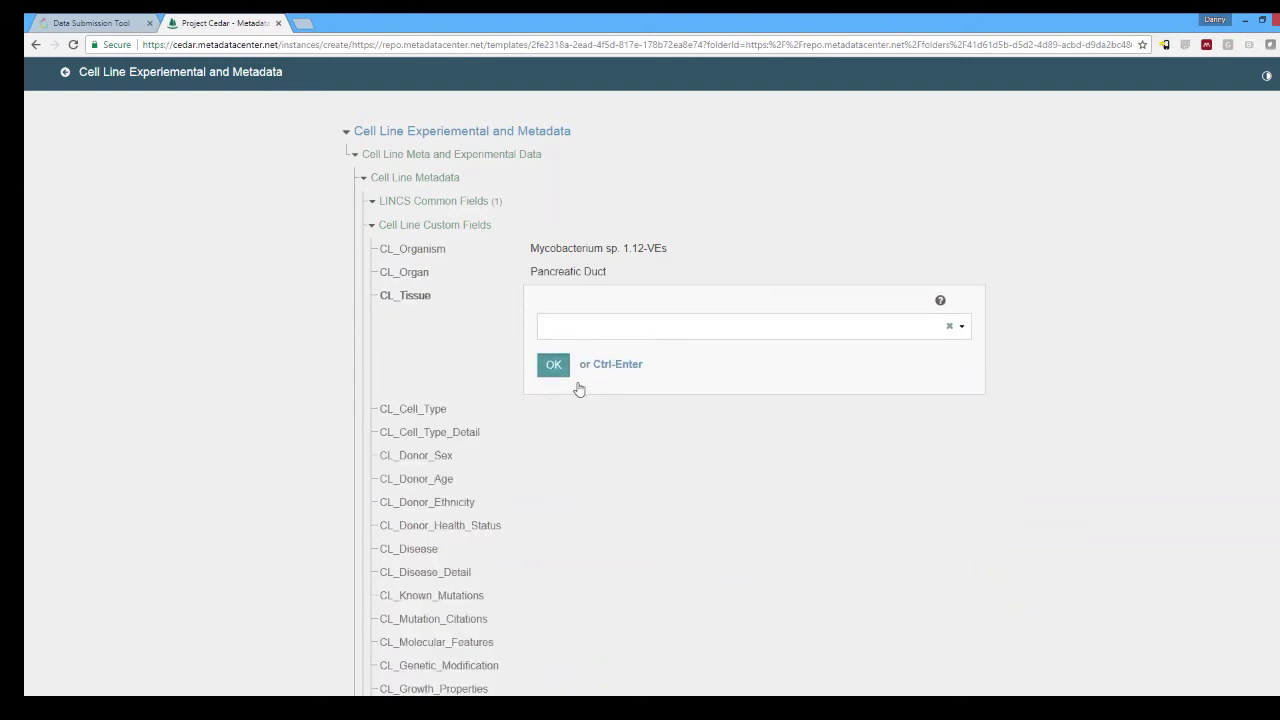
pyautogui.click(586, 328)
pyautogui.scroll(-5, 634, 371)
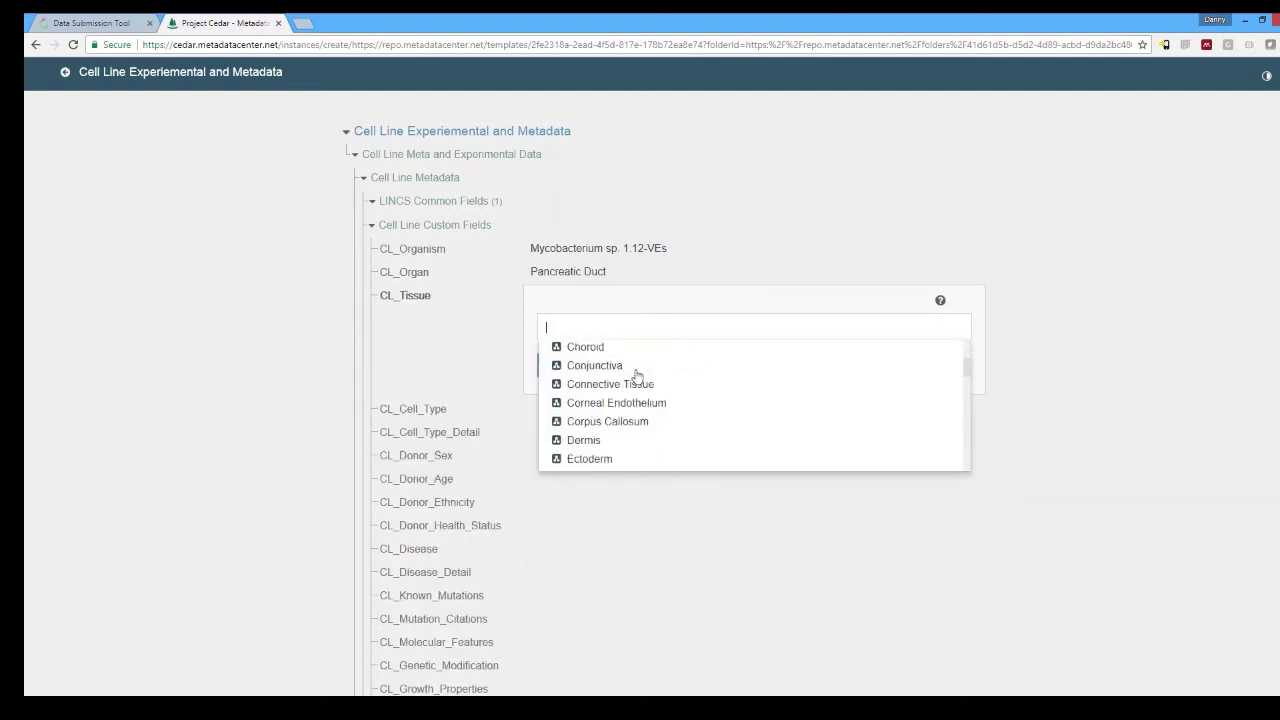
pyautogui.scroll(-10, 636, 375)
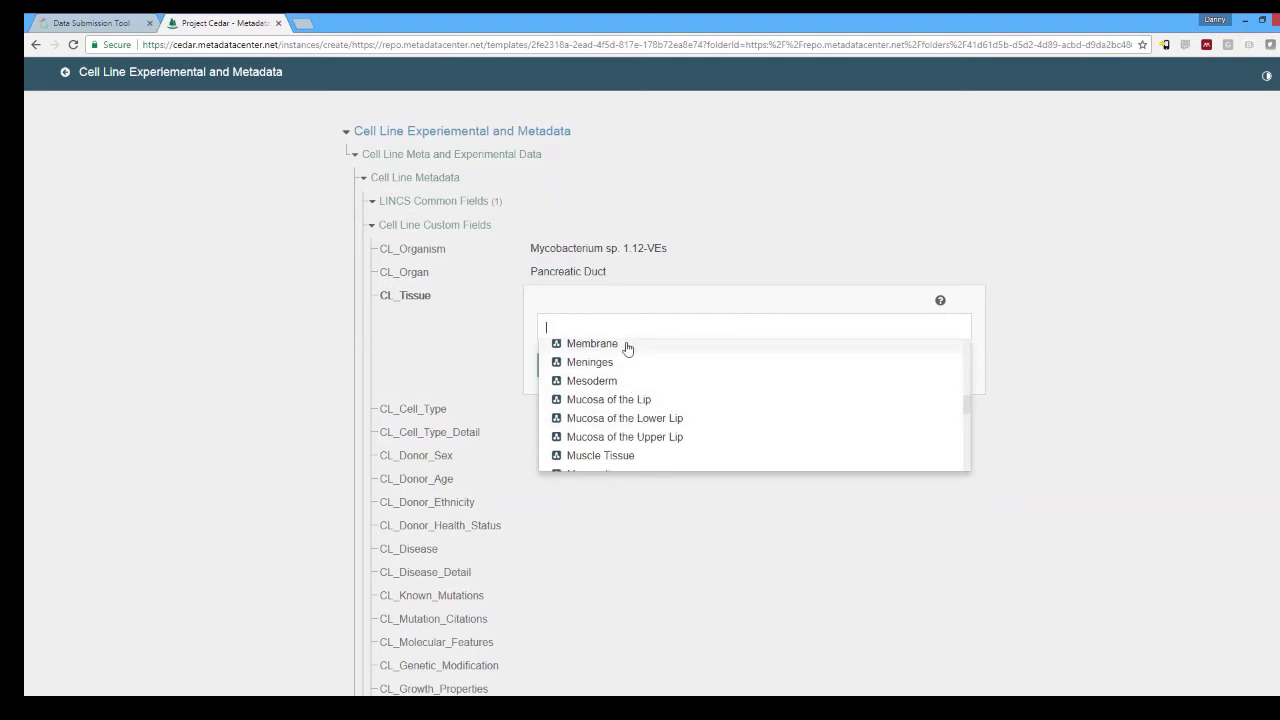
pyautogui.click(627, 345)
pyautogui.click(556, 366)
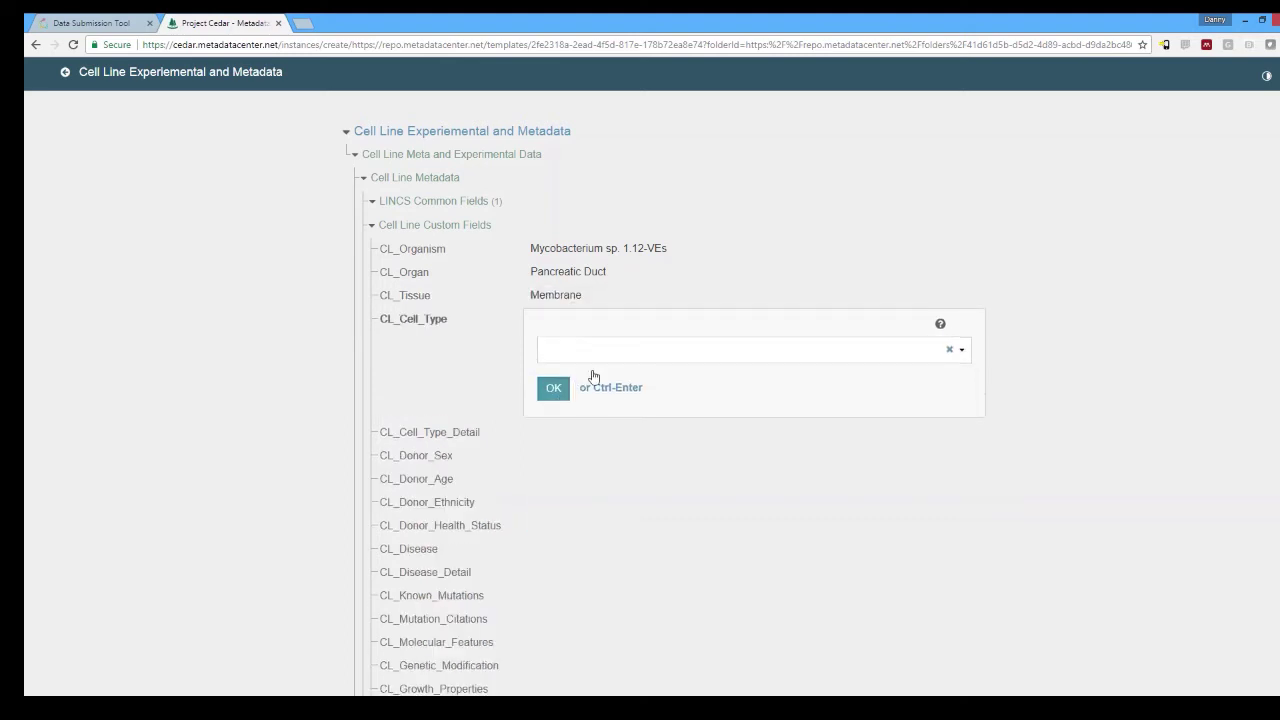
# - Set the cell type to exocrine pancreas cell, replacing an initial fibroblast pick
pyautogui.click(594, 352)
pyautogui.scroll(-6, 631, 400)
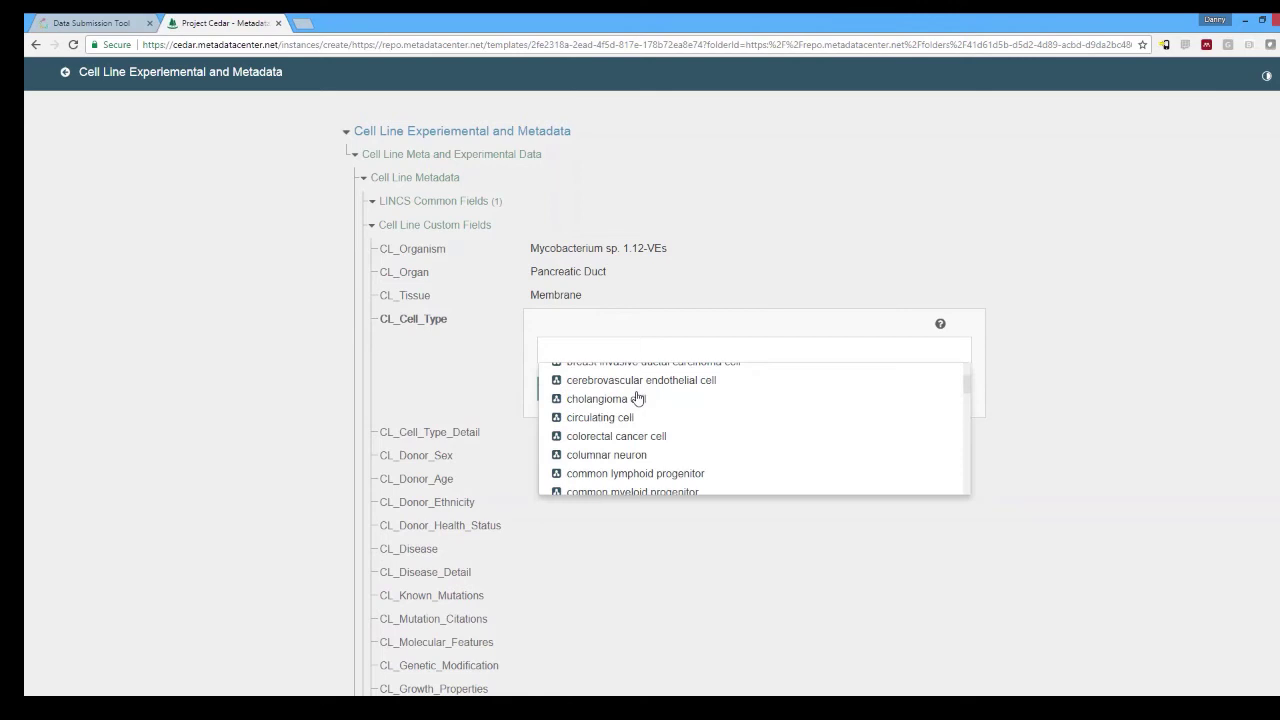
pyautogui.click(649, 463)
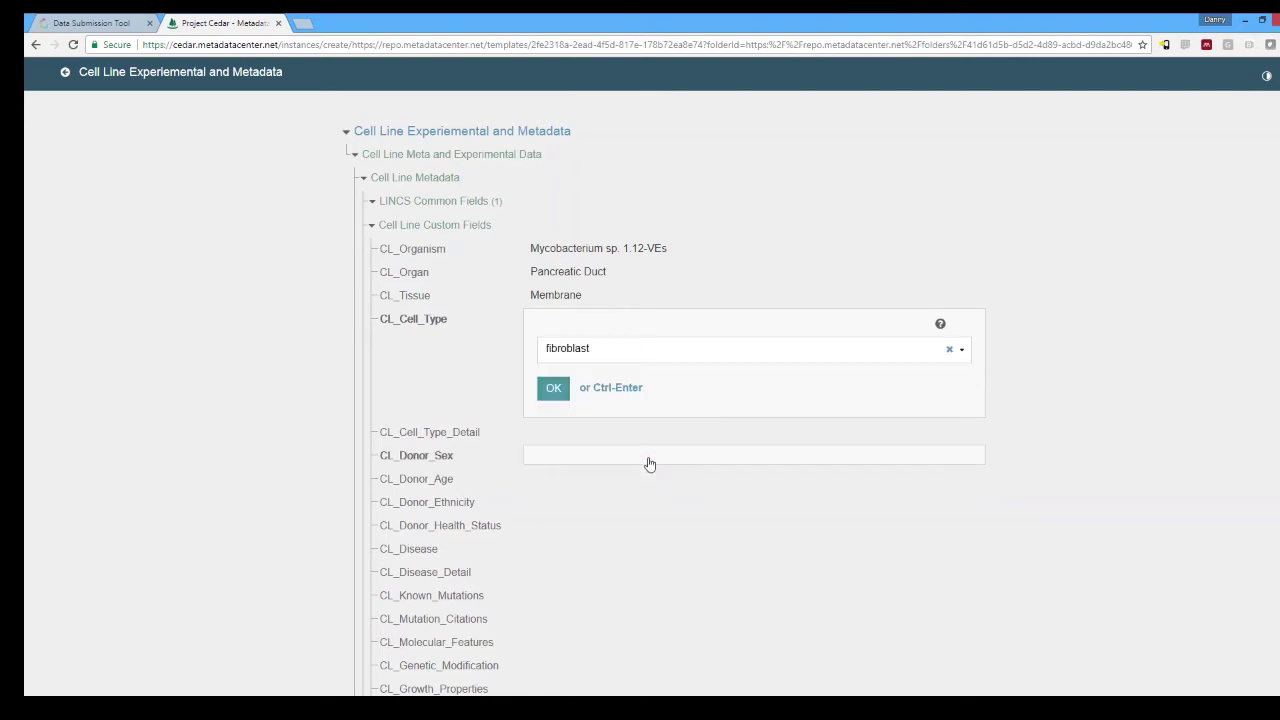
pyautogui.click(607, 356)
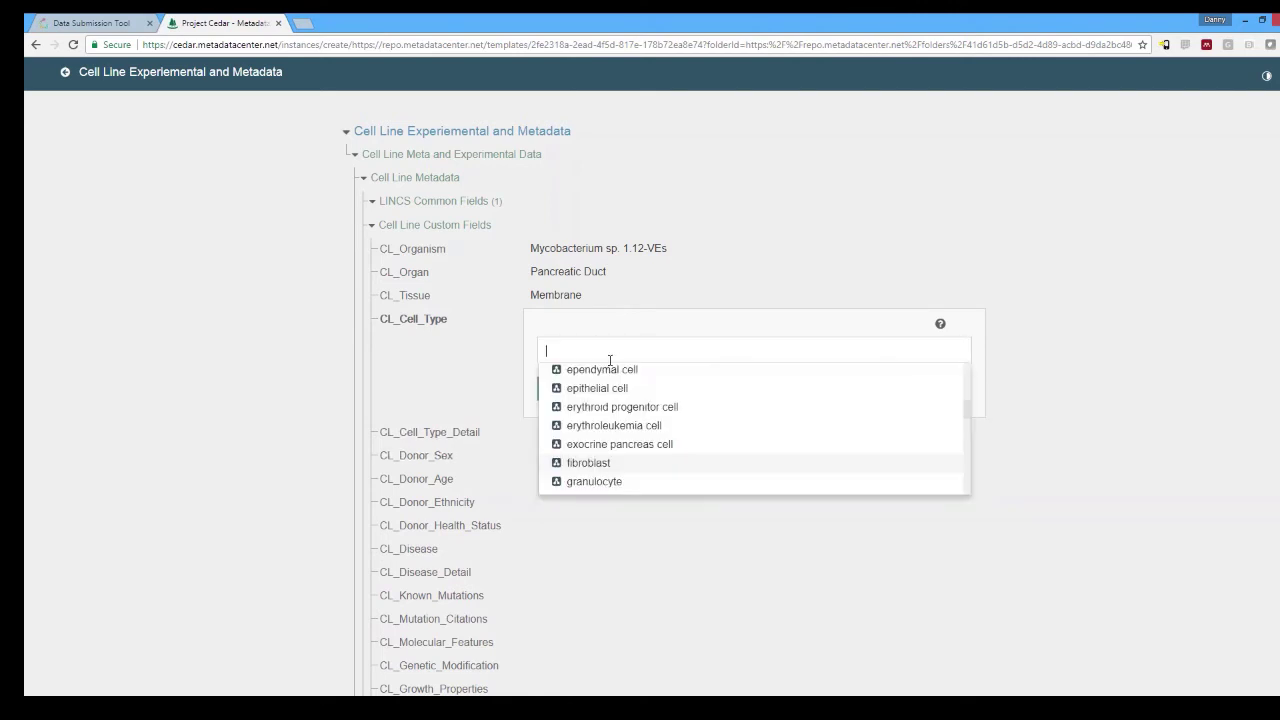
pyautogui.click(643, 445)
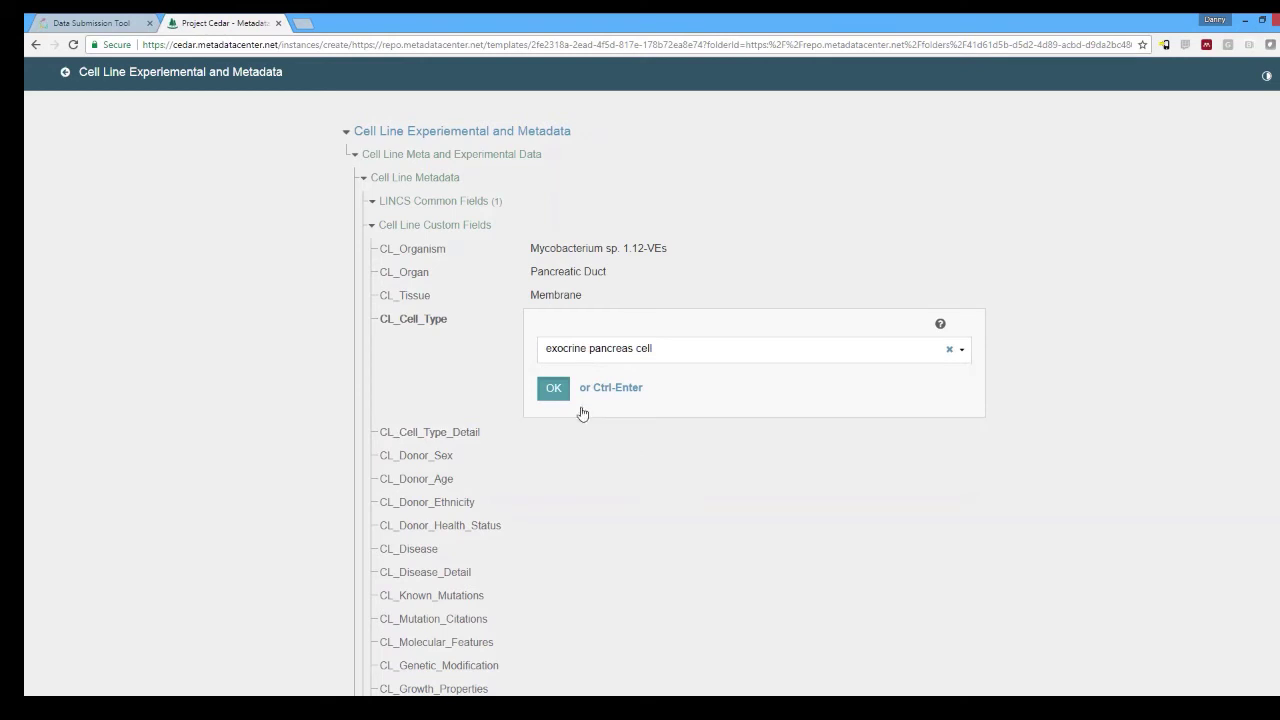
pyautogui.click(563, 395)
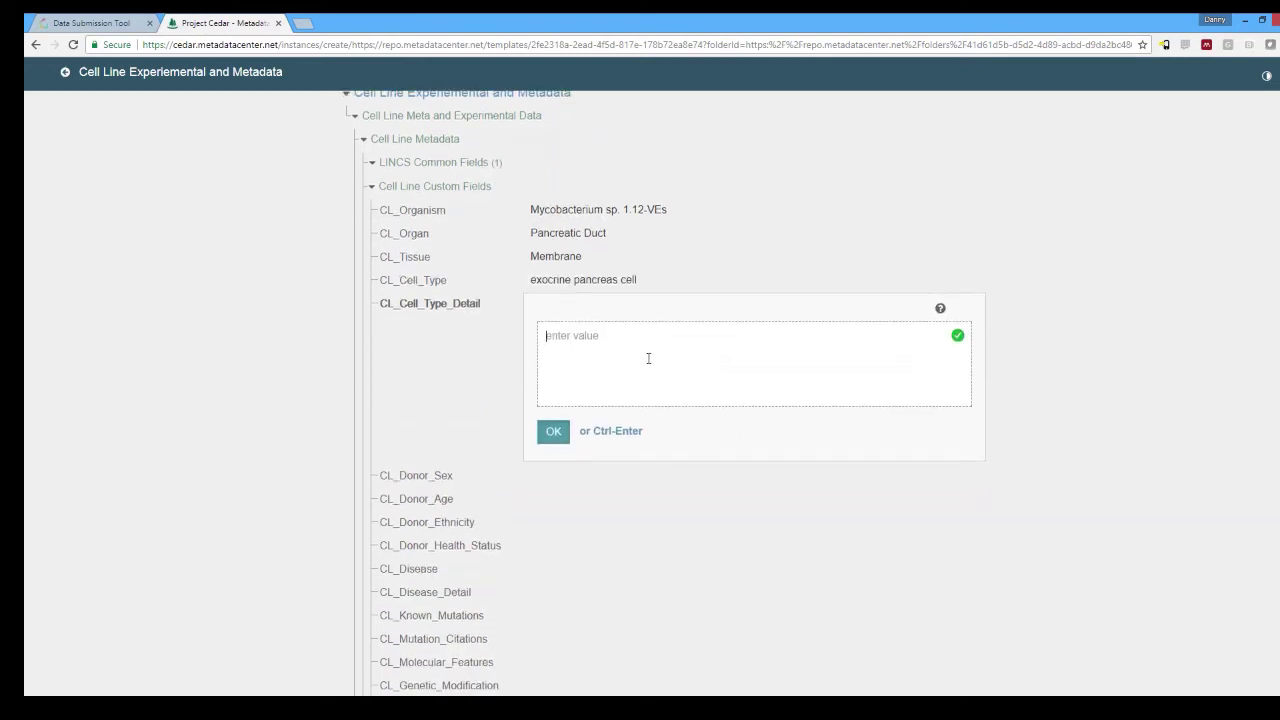
# - Set CL_Donor_Sex to male and collapse the Cell Line Custom Fields
pyautogui.scroll(-1, 632, 390)
pyautogui.click(640, 419)
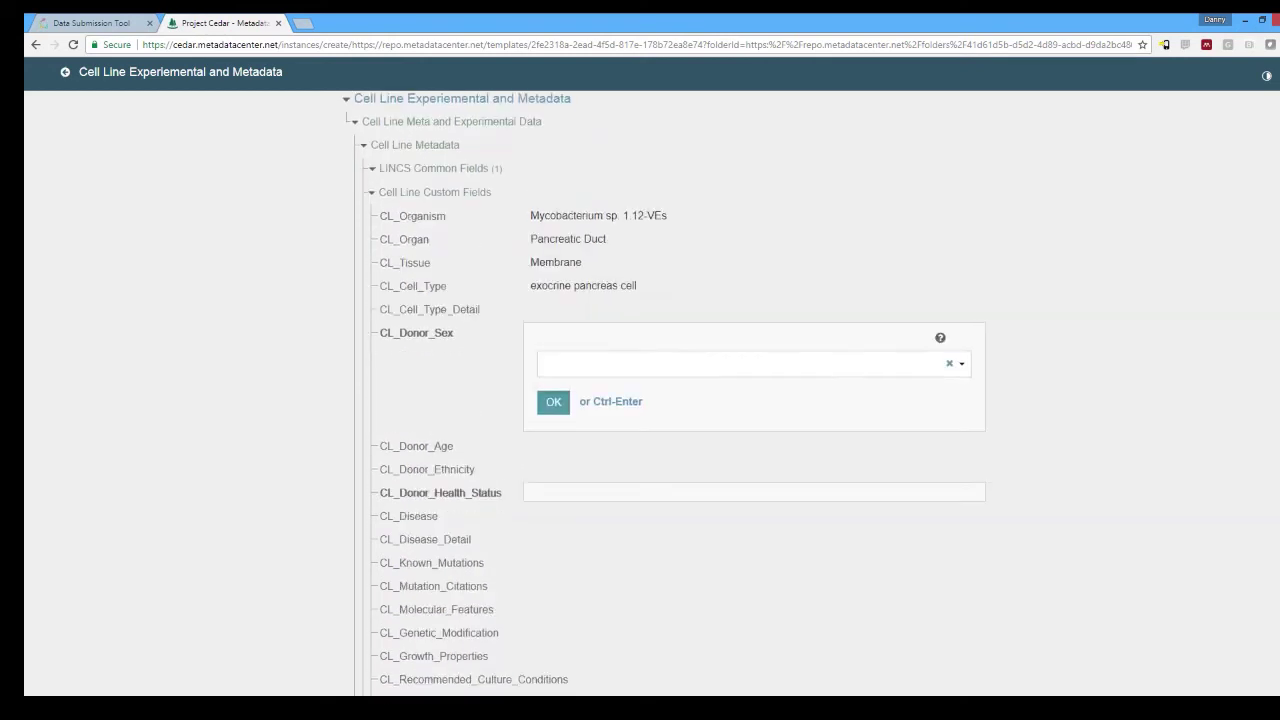
pyautogui.click(614, 372)
pyautogui.scroll(-1, 633, 450)
pyautogui.scroll(-3, 633, 450)
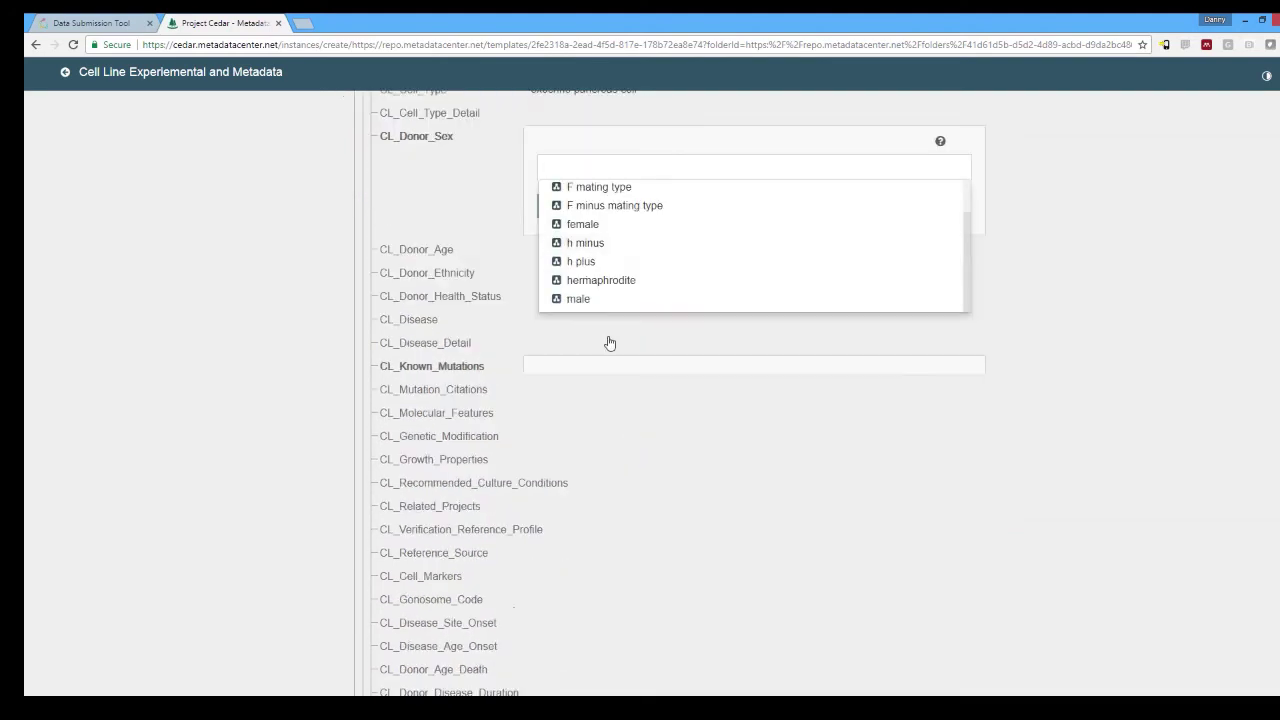
pyautogui.click(592, 300)
pyautogui.scroll(3, 631, 334)
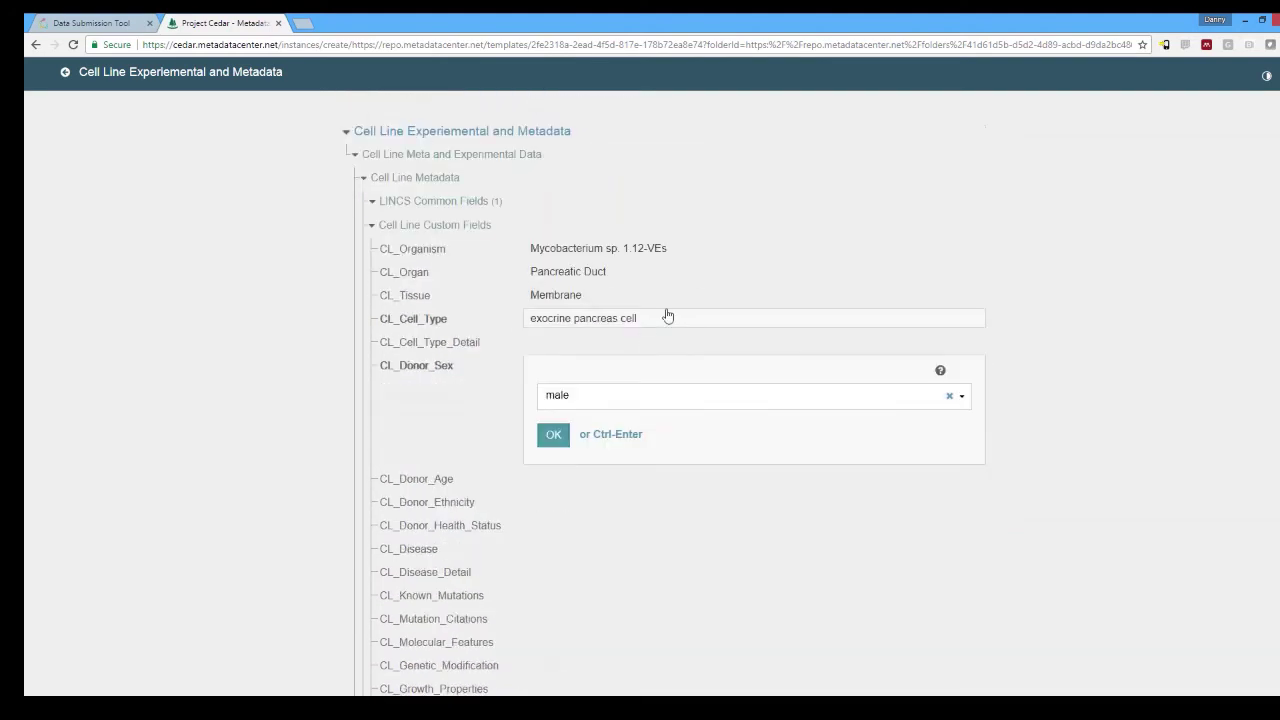
pyautogui.click(704, 279)
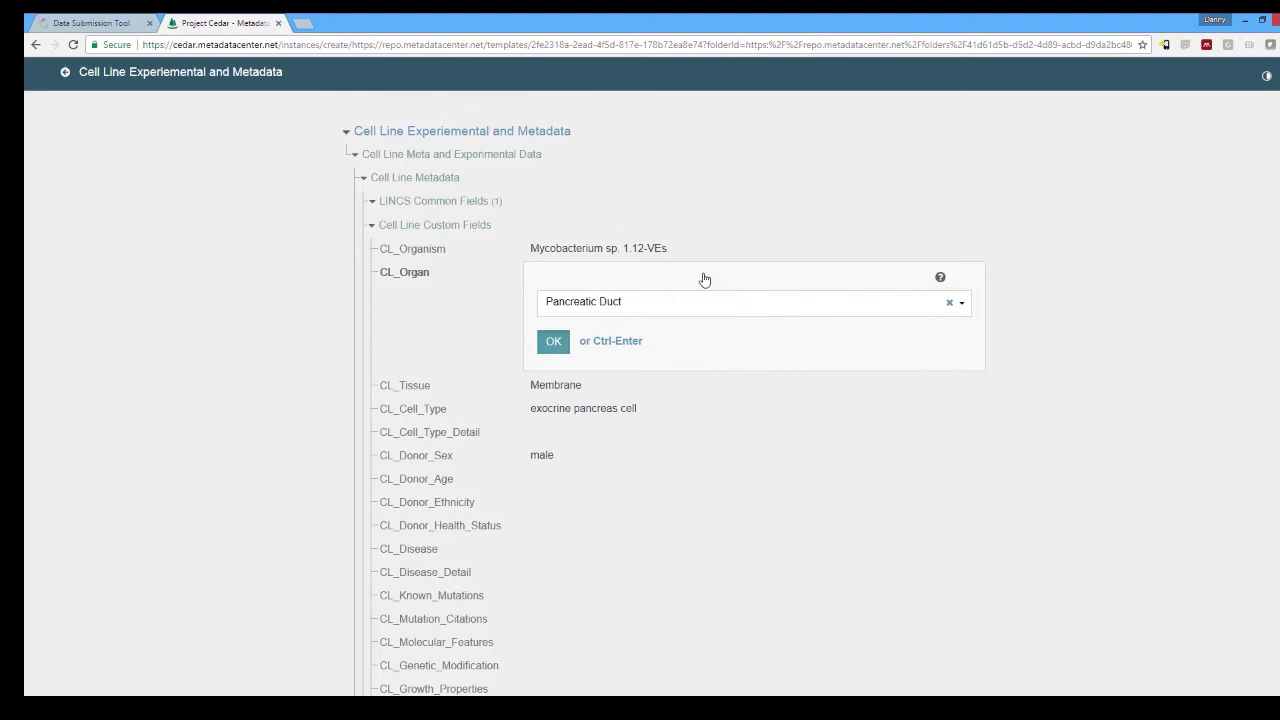
pyautogui.click(709, 229)
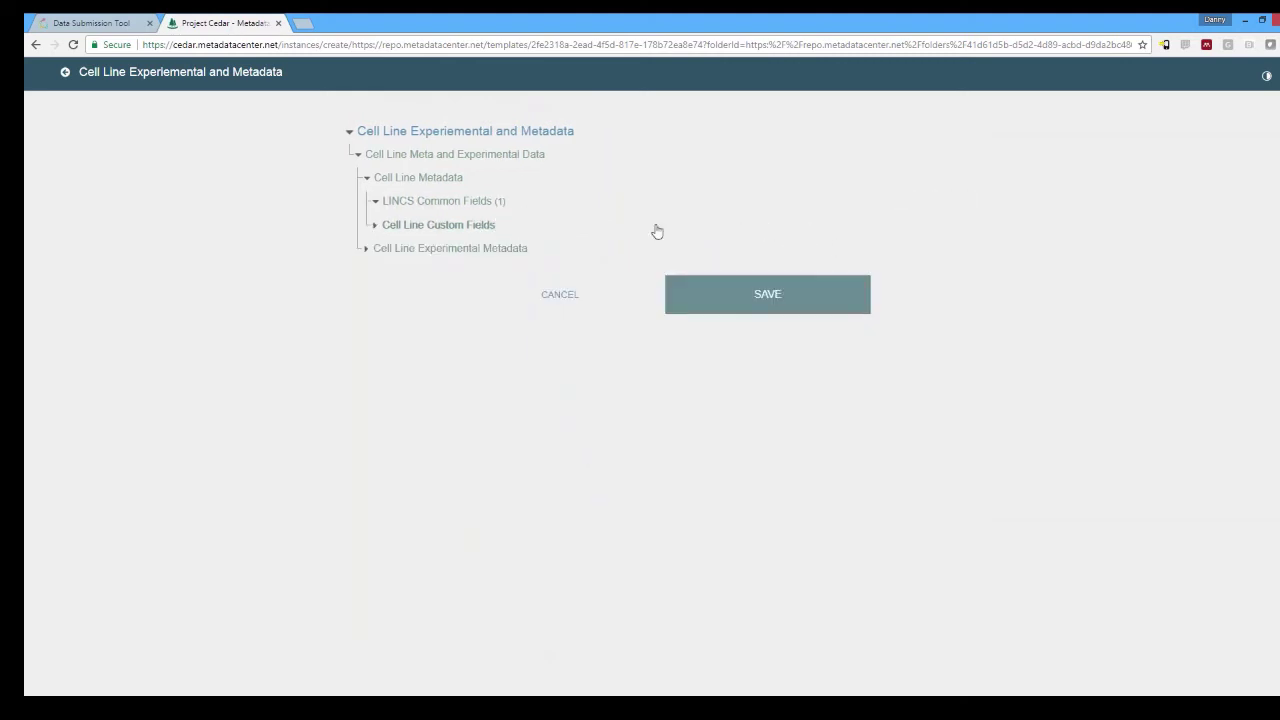
# - In table view, give row 2's CL_Organism Agrobacterium sp. G21-07, then return to the field list
pyautogui.click(480, 224)
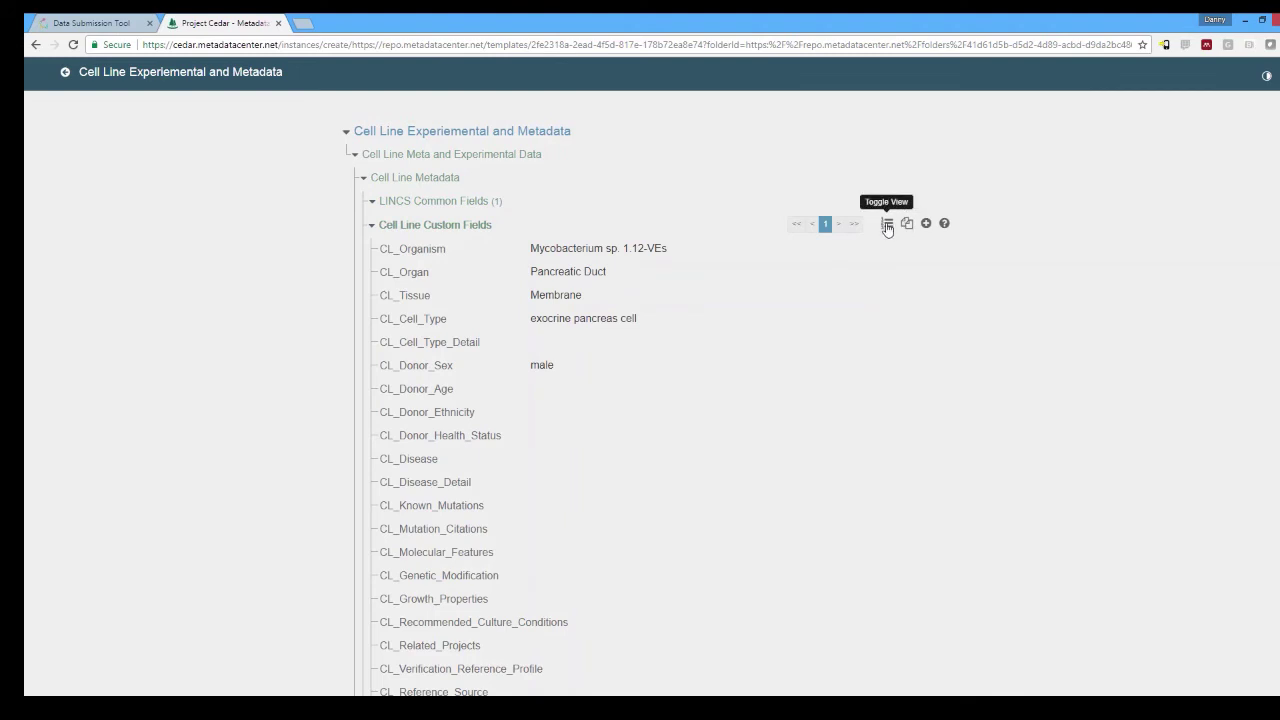
pyautogui.click(886, 224)
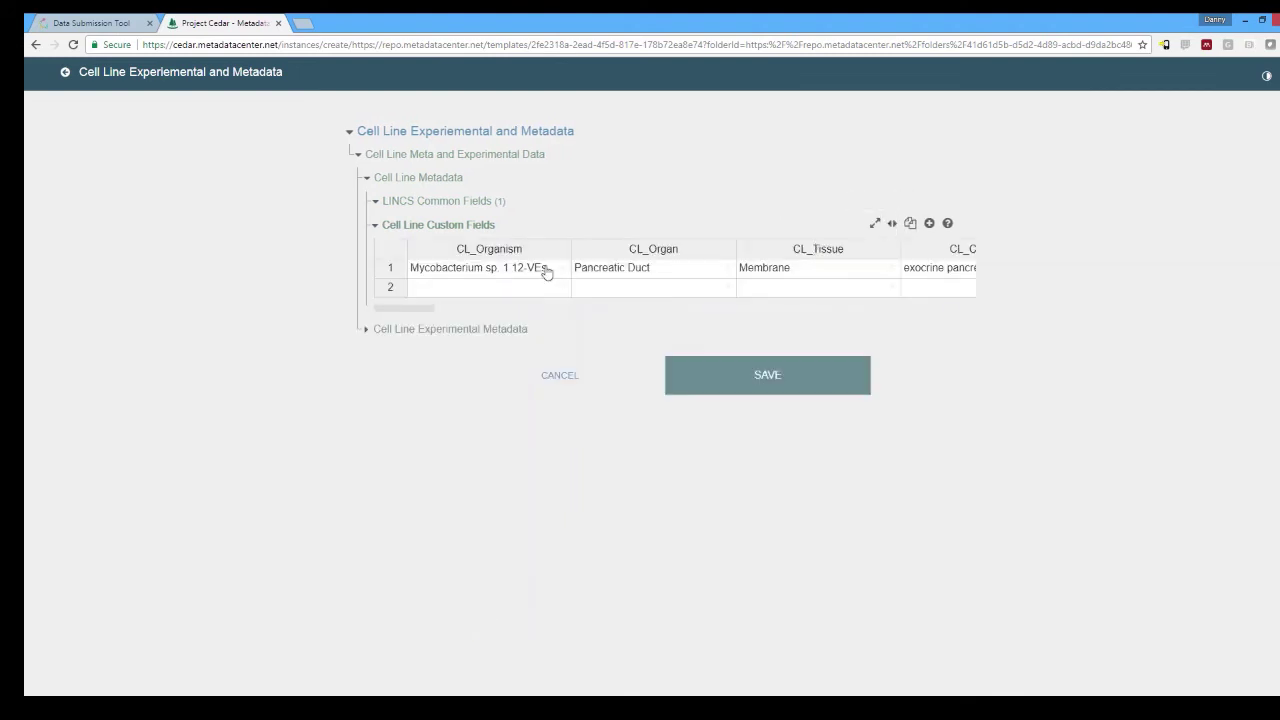
pyautogui.click(565, 290)
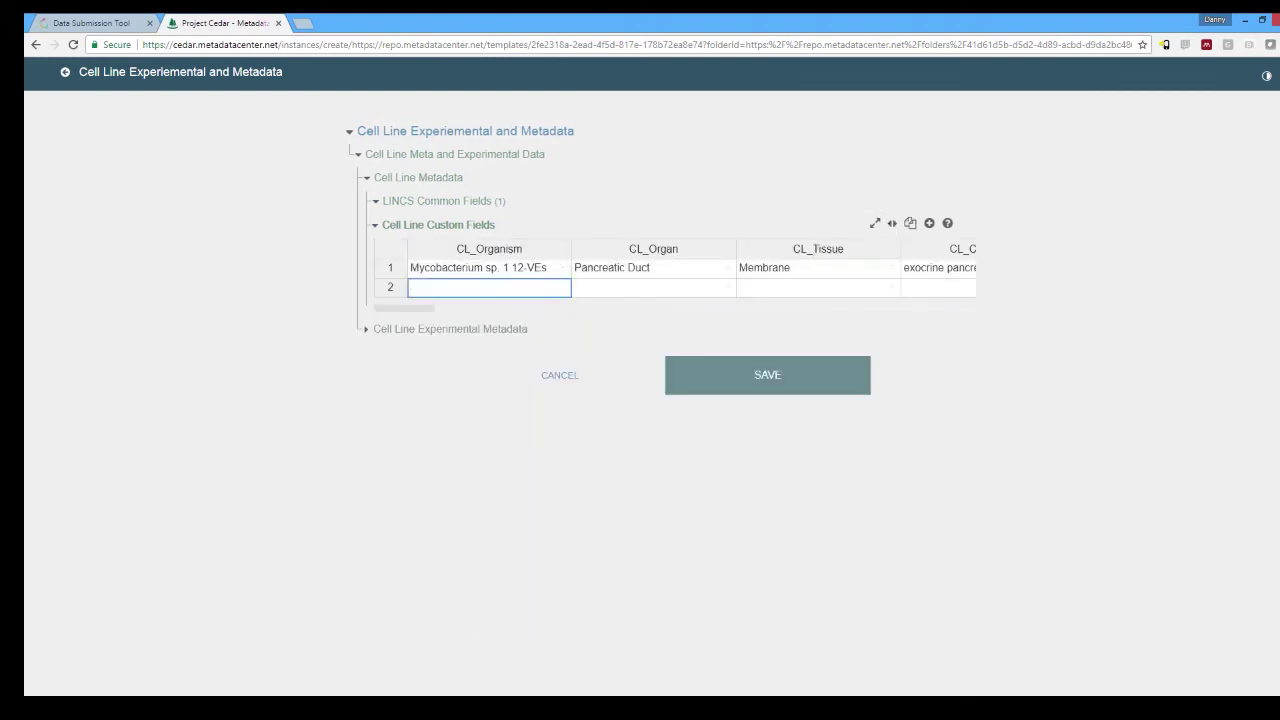
pyautogui.doubleClick(564, 288)
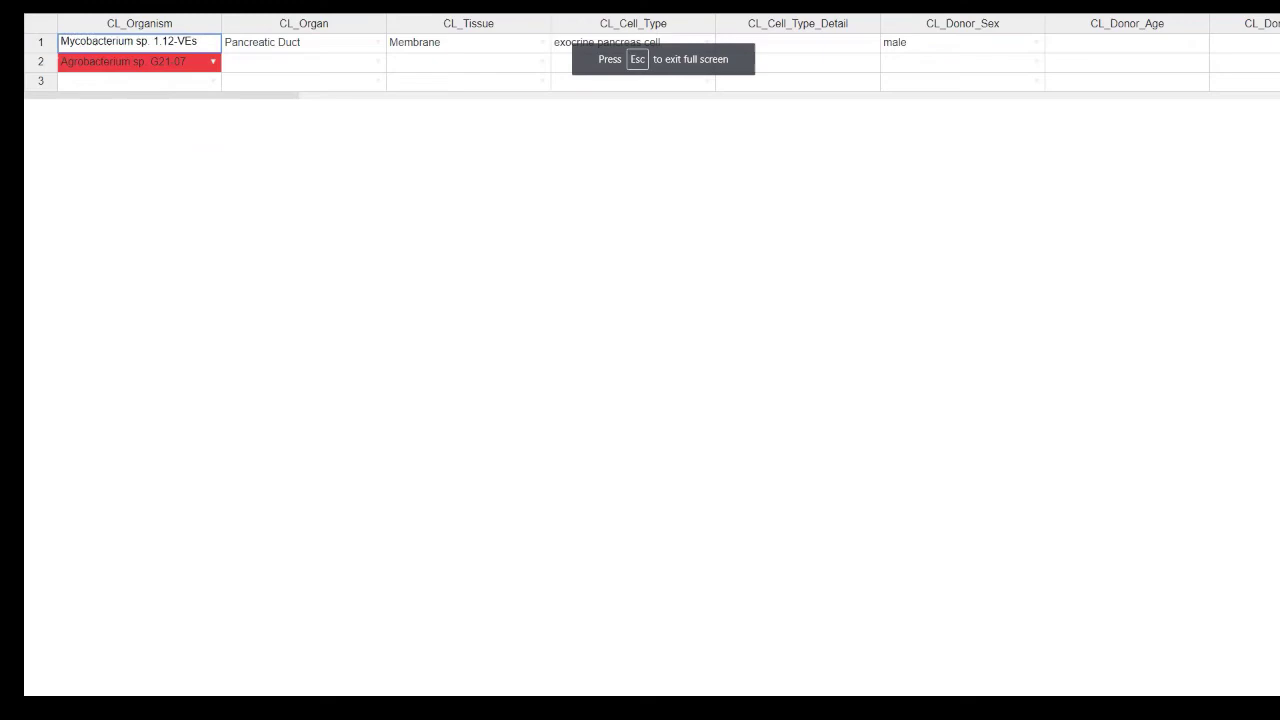
pyautogui.press('Escape')
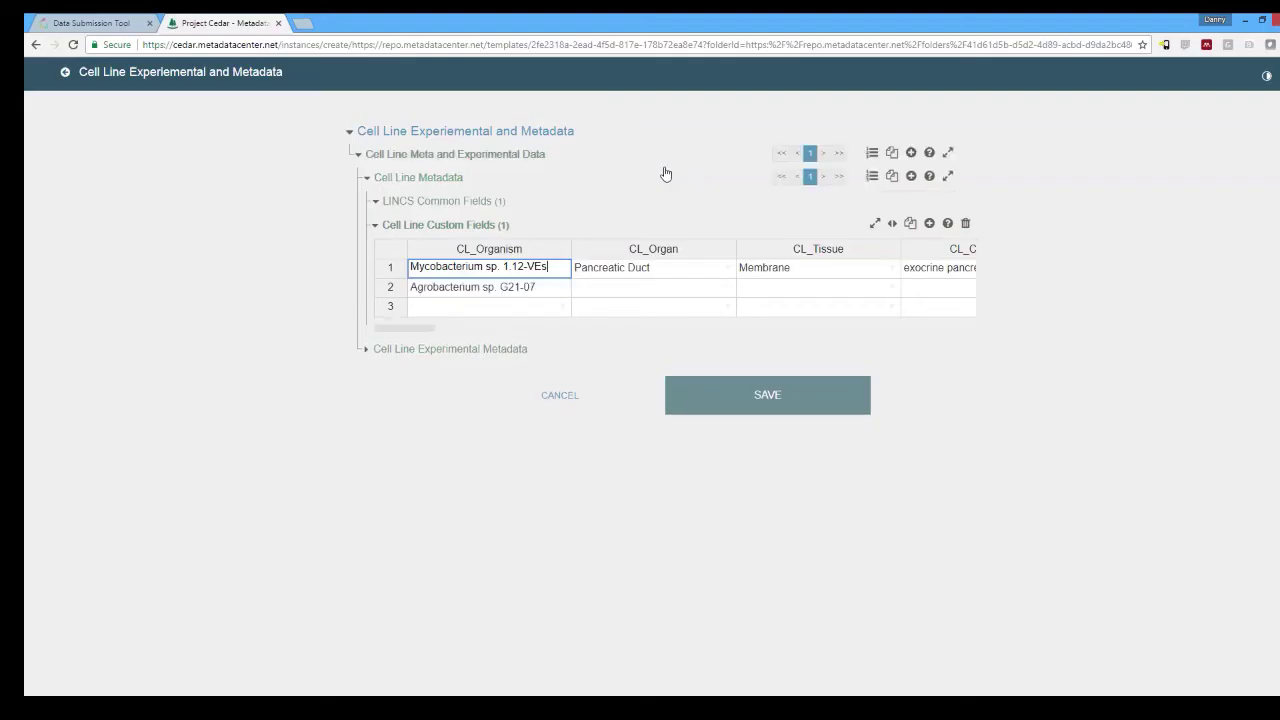
pyautogui.click(893, 224)
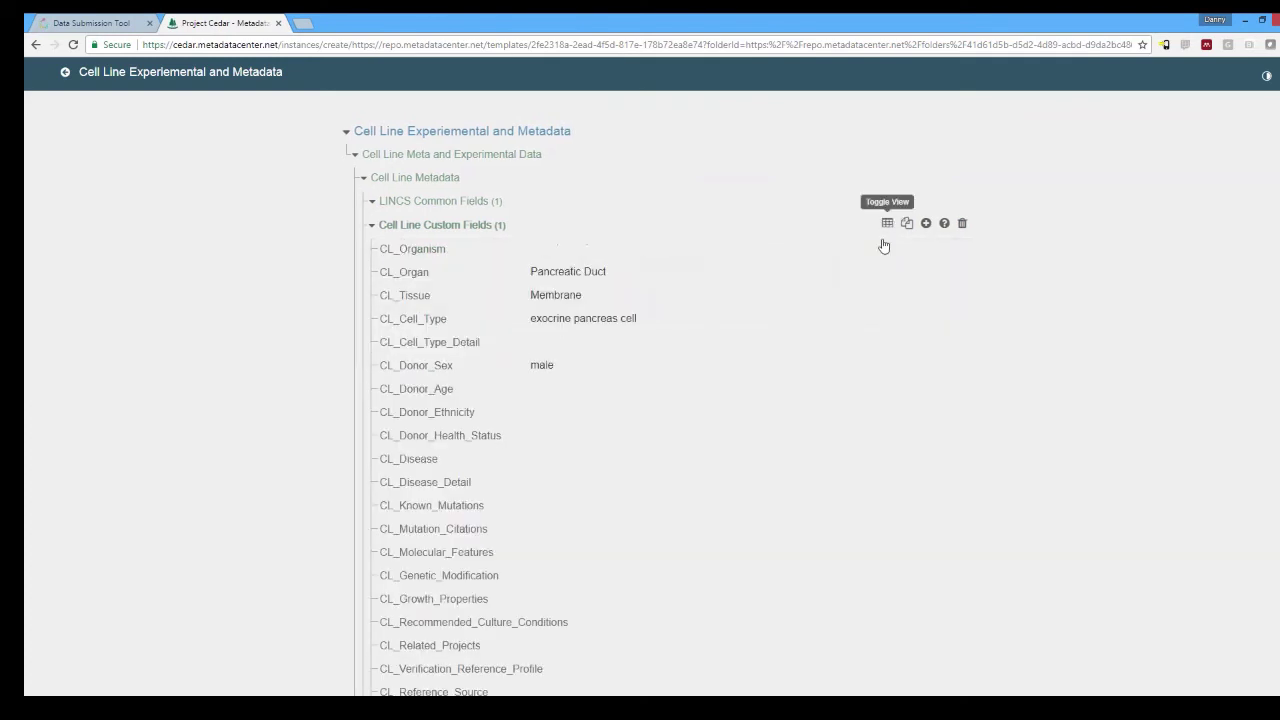
# - Set CL_Name to 'immortal neuroblast cell line cell' in Cell Line Experimental Metadata
pyautogui.scroll(-6, 703, 320)
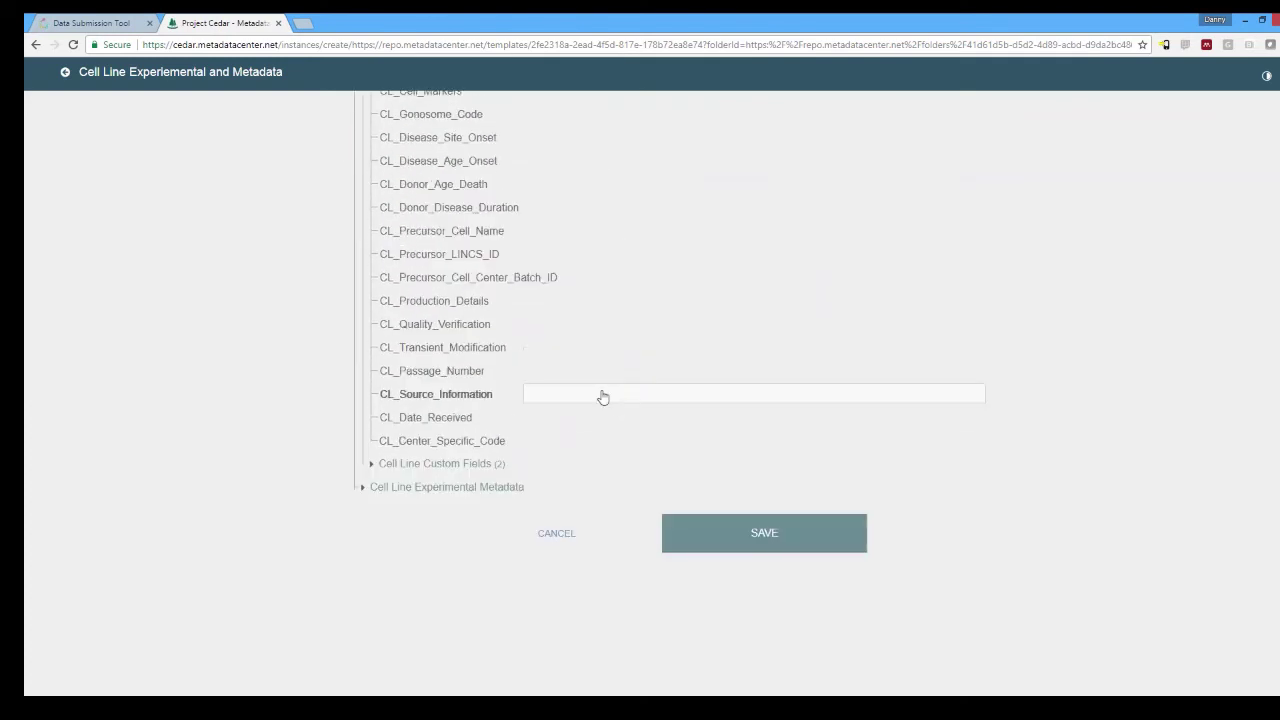
pyautogui.click(489, 488)
pyautogui.scroll(-2, 643, 359)
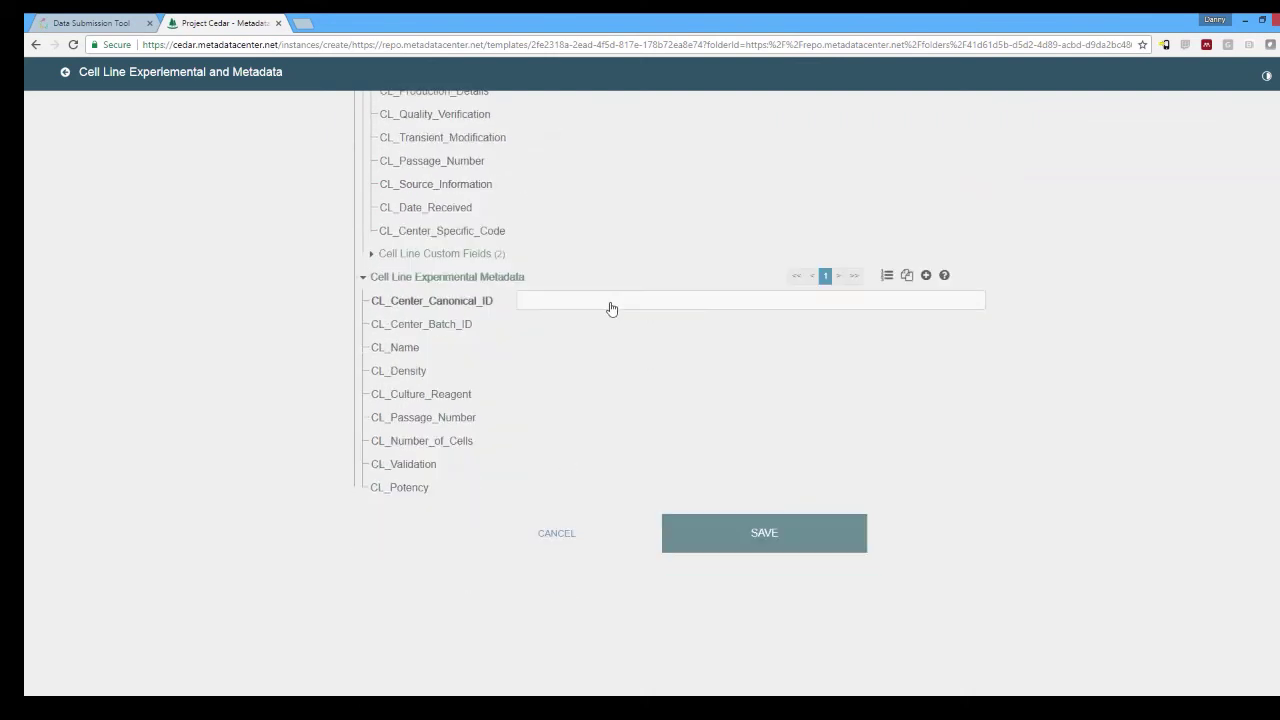
pyautogui.click(612, 308)
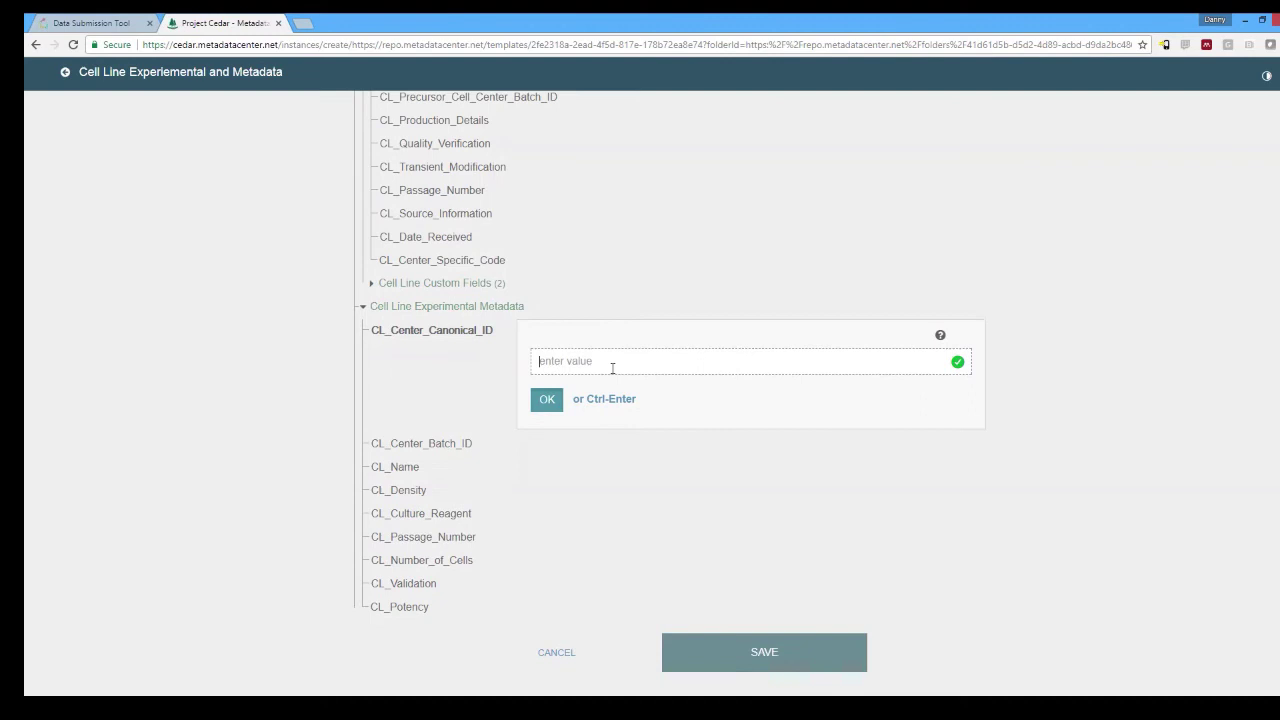
pyautogui.scroll(-1, 612, 368)
pyautogui.click(614, 408)
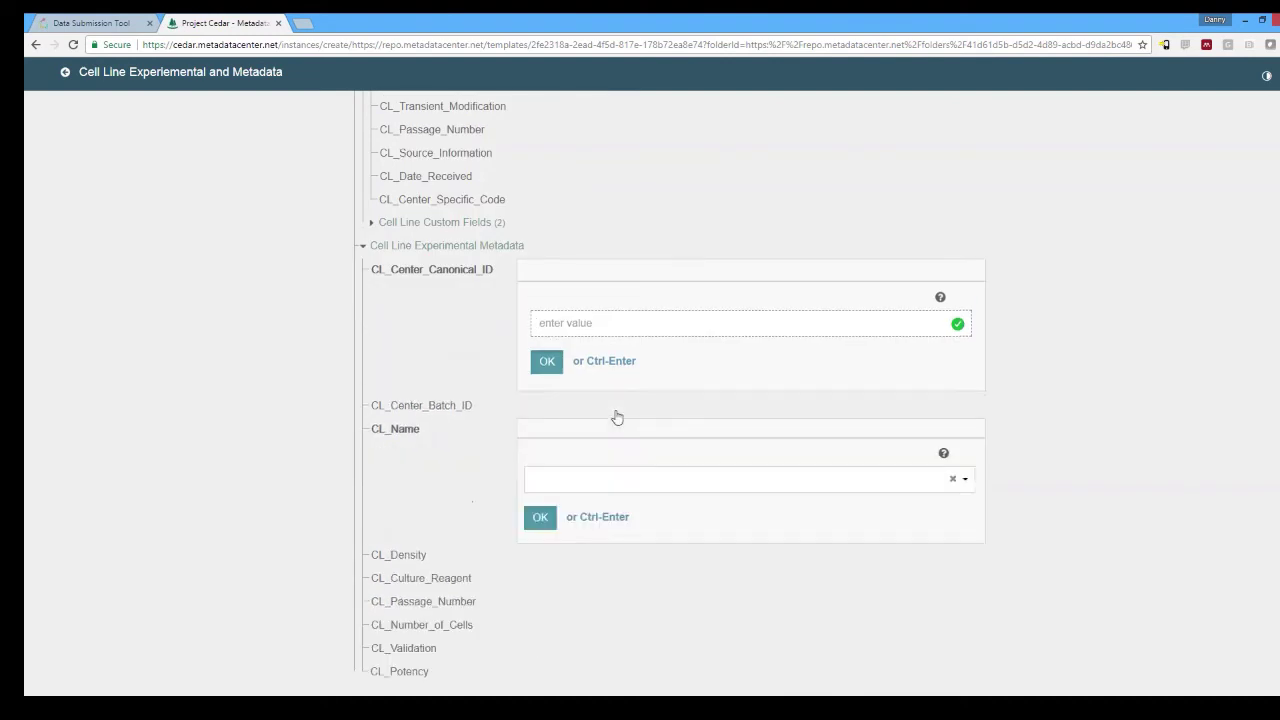
pyautogui.click(643, 379)
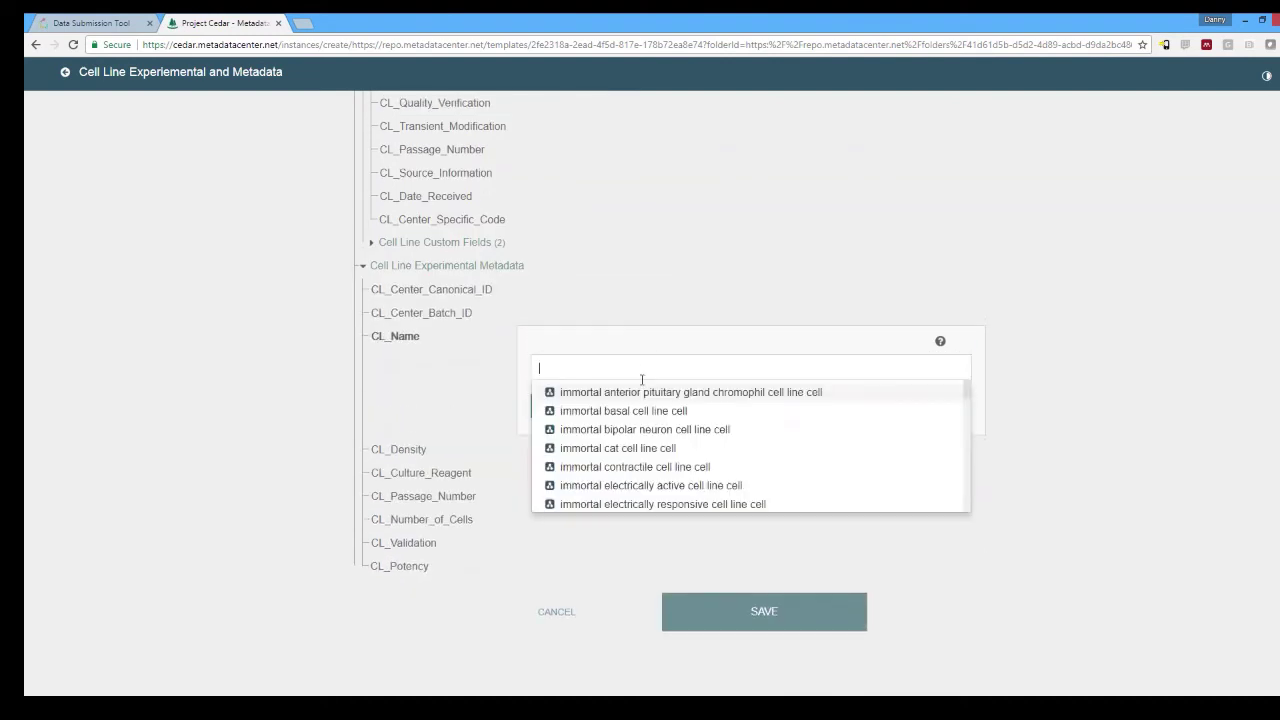
pyautogui.scroll(-5, 644, 425)
pyautogui.scroll(-2, 644, 428)
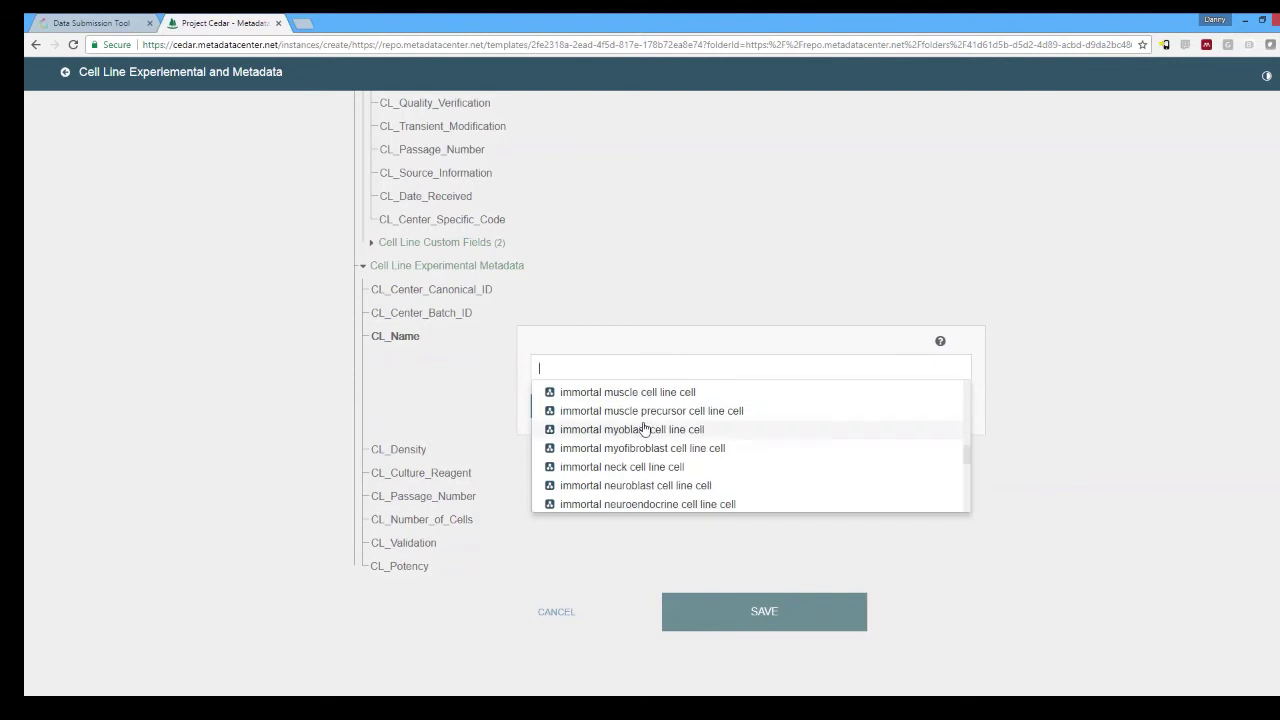
pyautogui.click(646, 488)
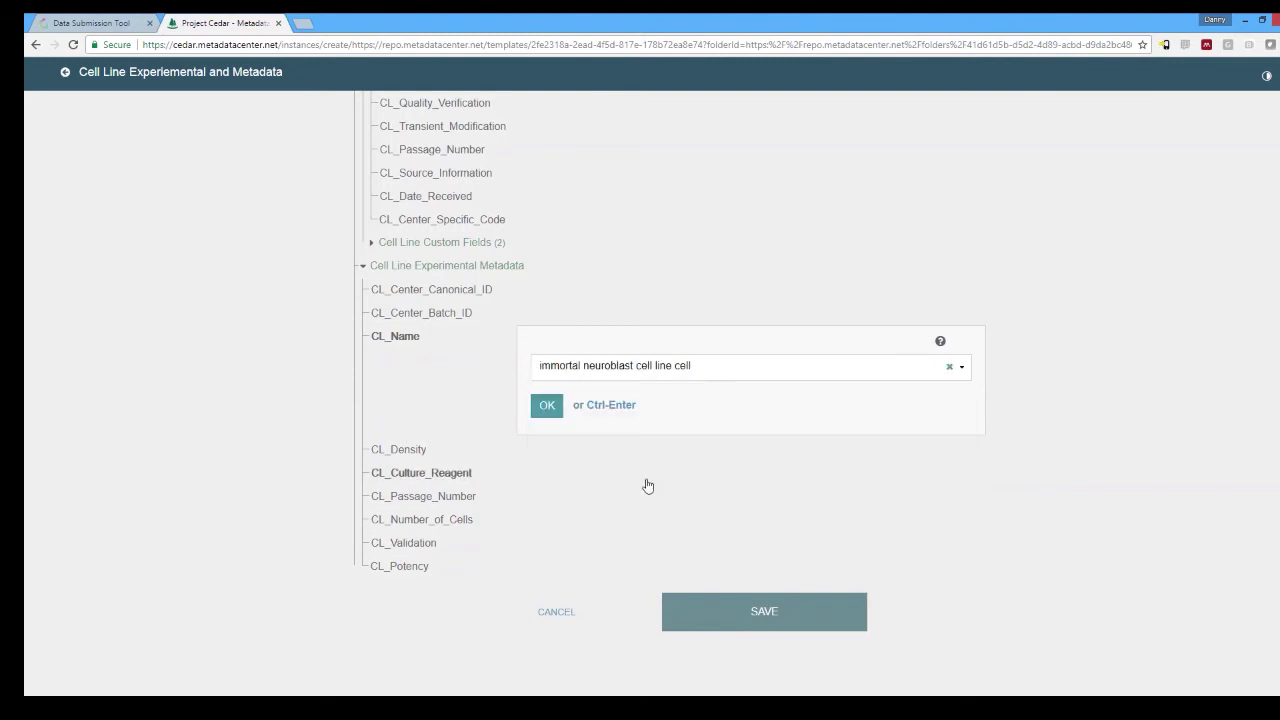
pyautogui.click(680, 368)
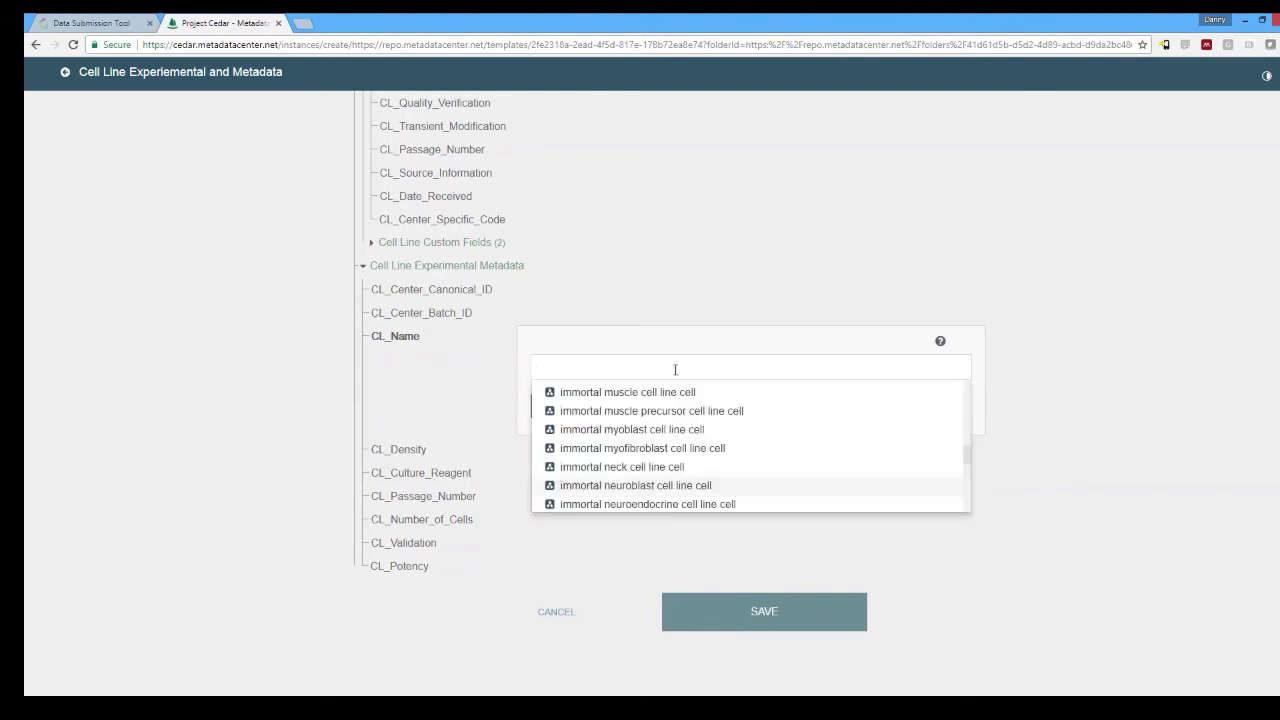
pyautogui.click(835, 530)
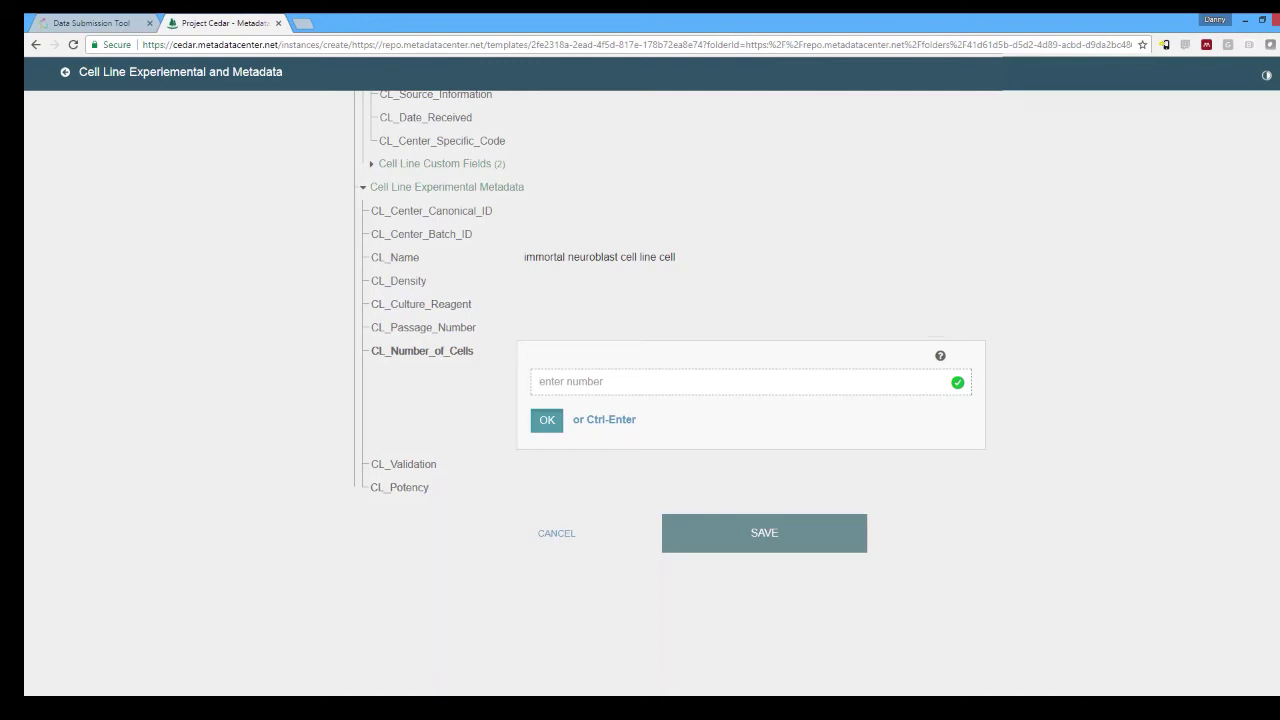
# - Save the cell line metadata and start small molecule metadata for RNAseq Demo 3
pyautogui.click(672, 540)
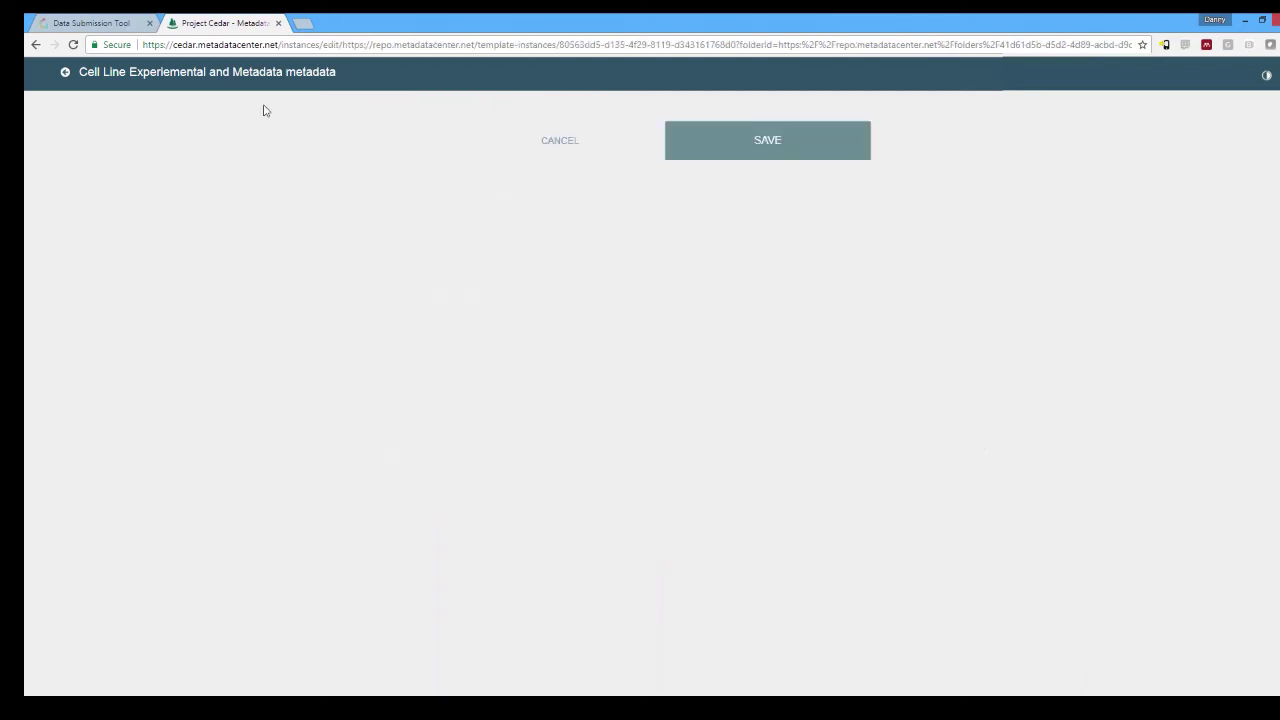
pyautogui.click(278, 23)
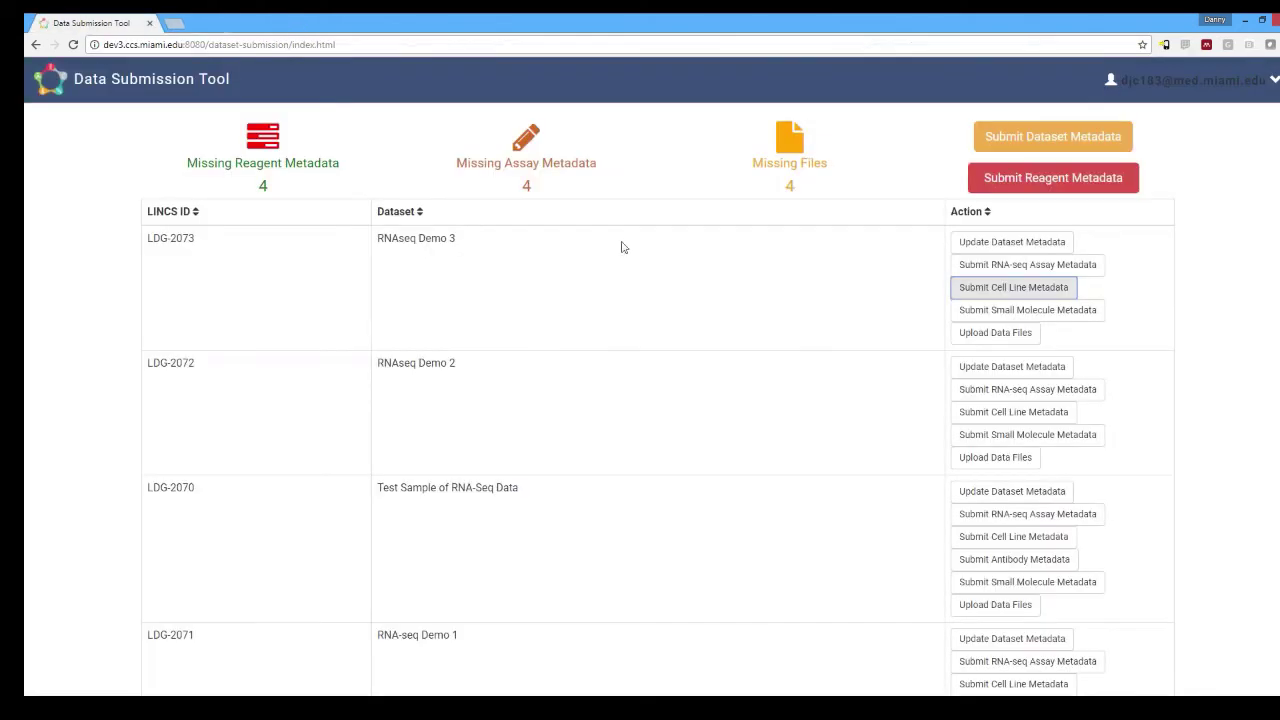
pyautogui.click(971, 310)
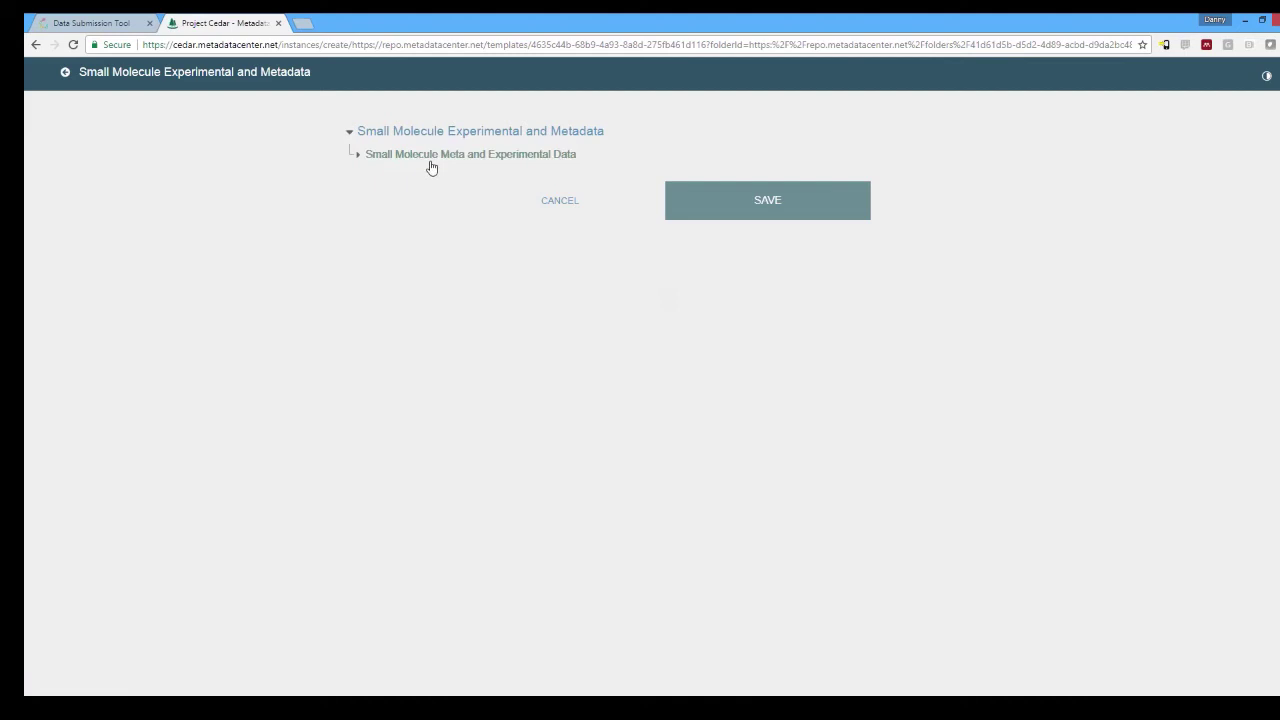
# - Expand Small Molecule Meta and Experimental Data, Small Molecule Metadata, LINCS Common Fields and Custom Fields
pyautogui.click(430, 163)
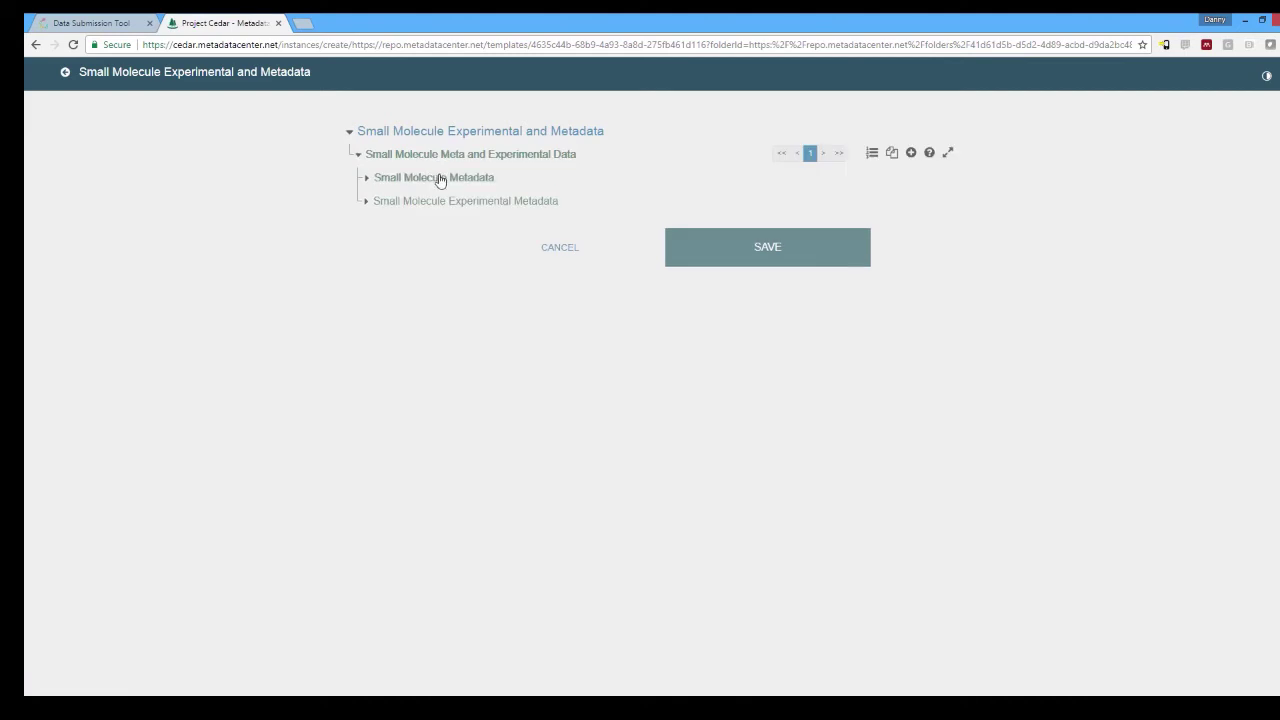
pyautogui.click(438, 178)
pyautogui.click(449, 205)
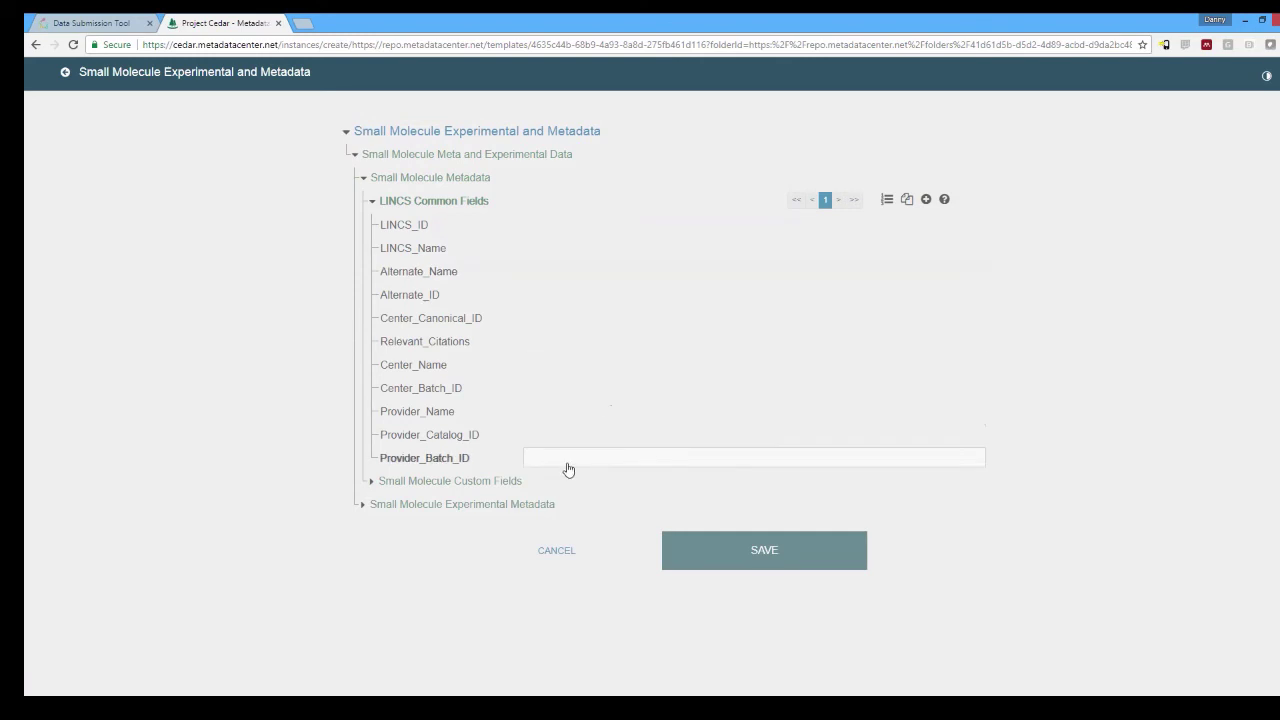
pyautogui.click(509, 484)
pyautogui.scroll(-3, 557, 383)
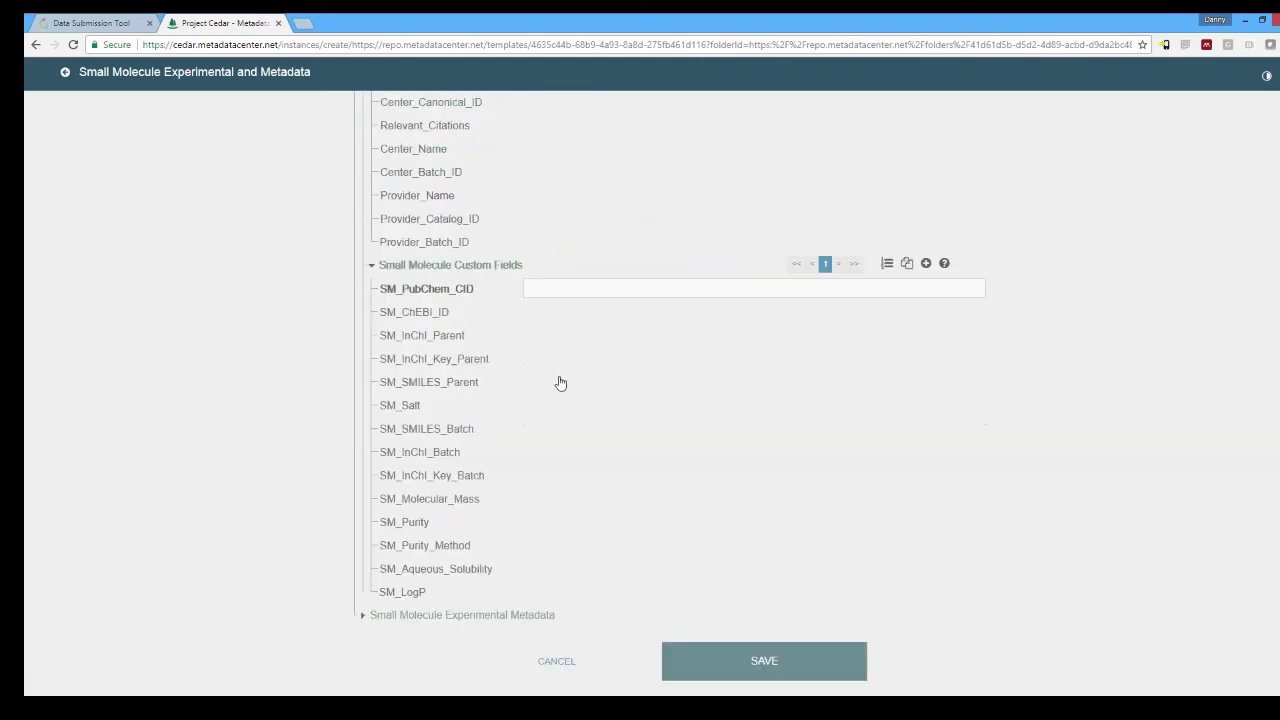
# - Preview the SM_PubChem_CID, SM_InChI_Parent and SM_SMILES_Batch fields' help, then expand Experimental Metadata
pyautogui.click(620, 240)
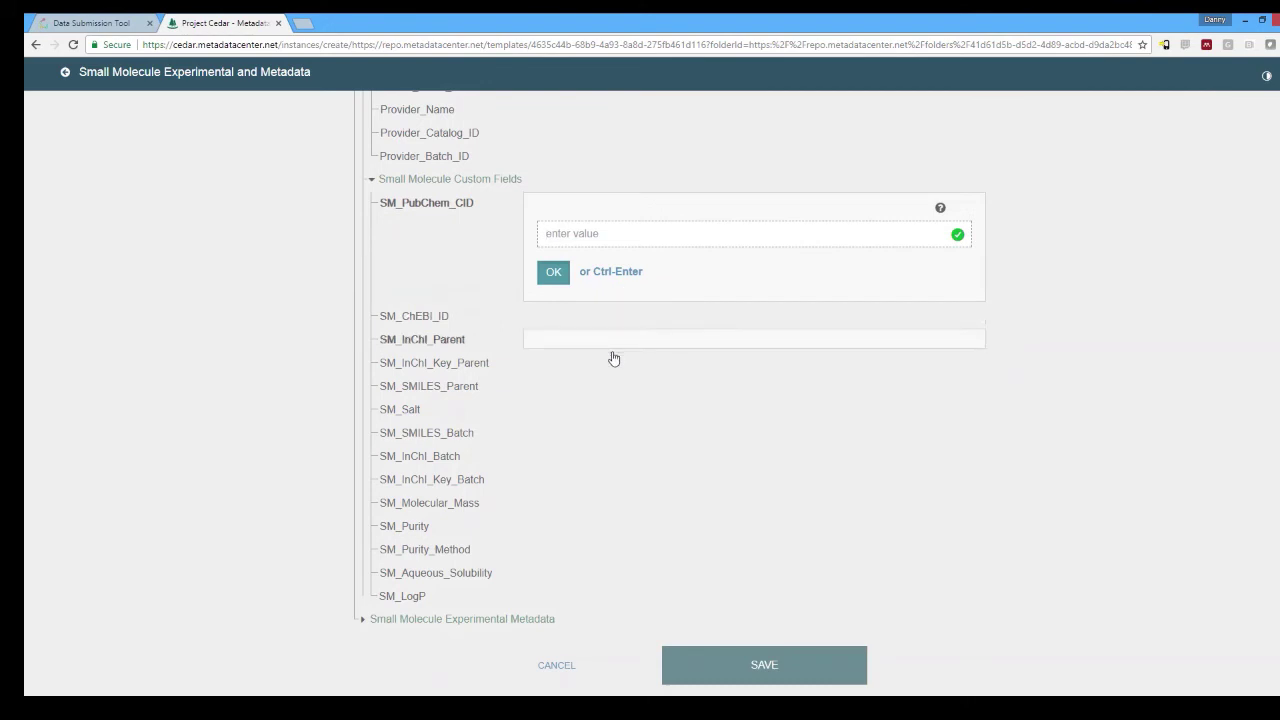
pyautogui.moveTo(940, 209)
pyautogui.click(909, 341)
pyautogui.moveTo(940, 343)
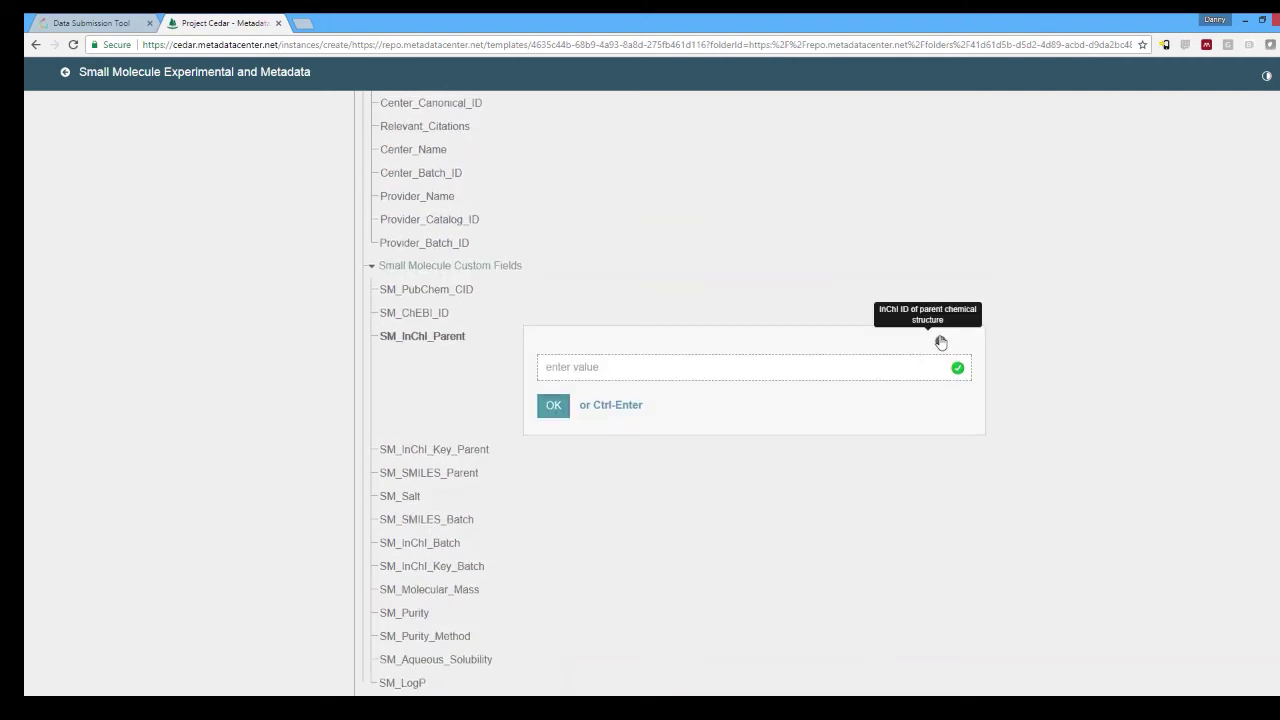
pyautogui.scroll(-3, 941, 343)
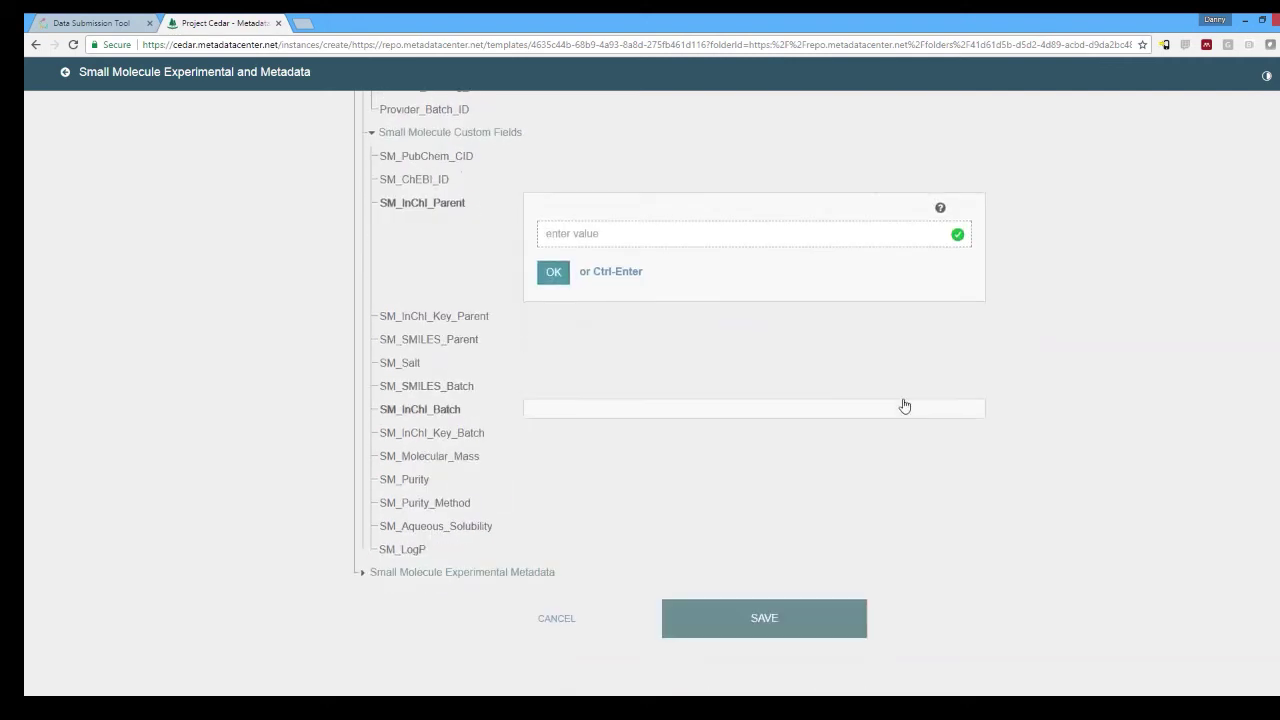
pyautogui.click(894, 390)
pyautogui.moveTo(941, 346)
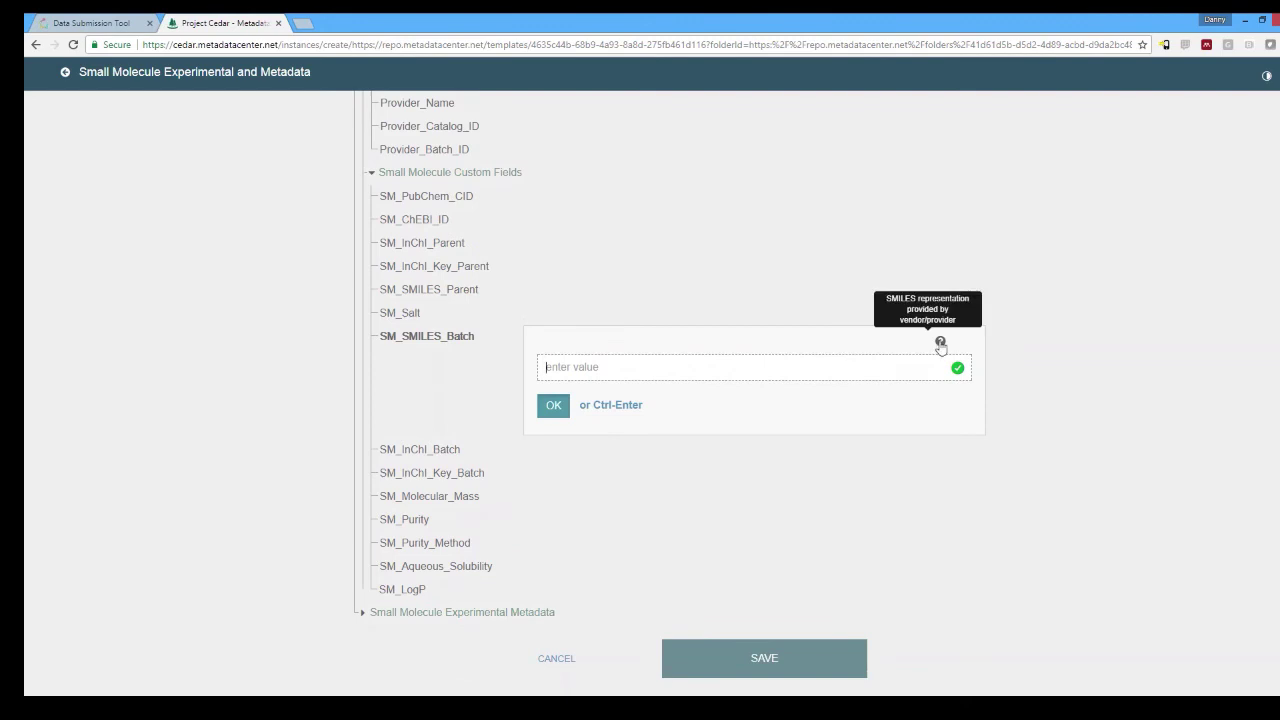
pyautogui.scroll(-2, 800, 400)
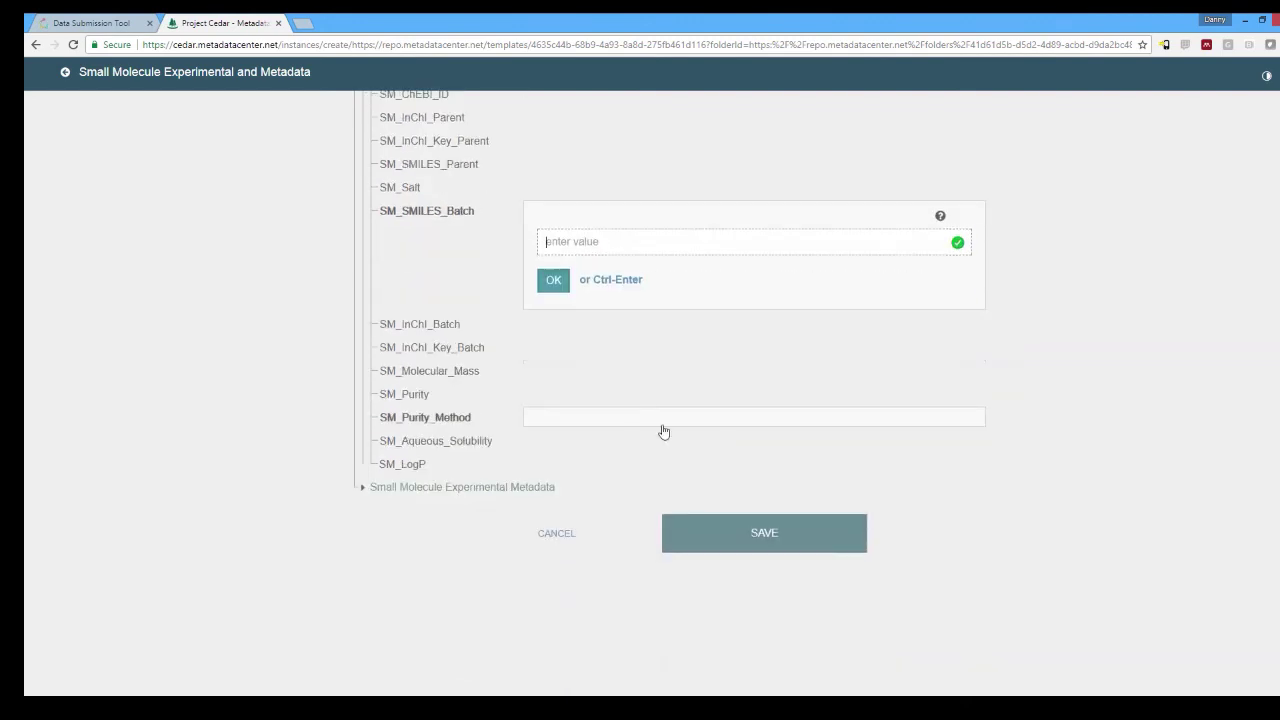
pyautogui.click(634, 486)
# - Preview the SM_Center_Canonical_ID and SM_ID editors, then cancel the small molecule form unsaved
pyautogui.scroll(-1, 650, 400)
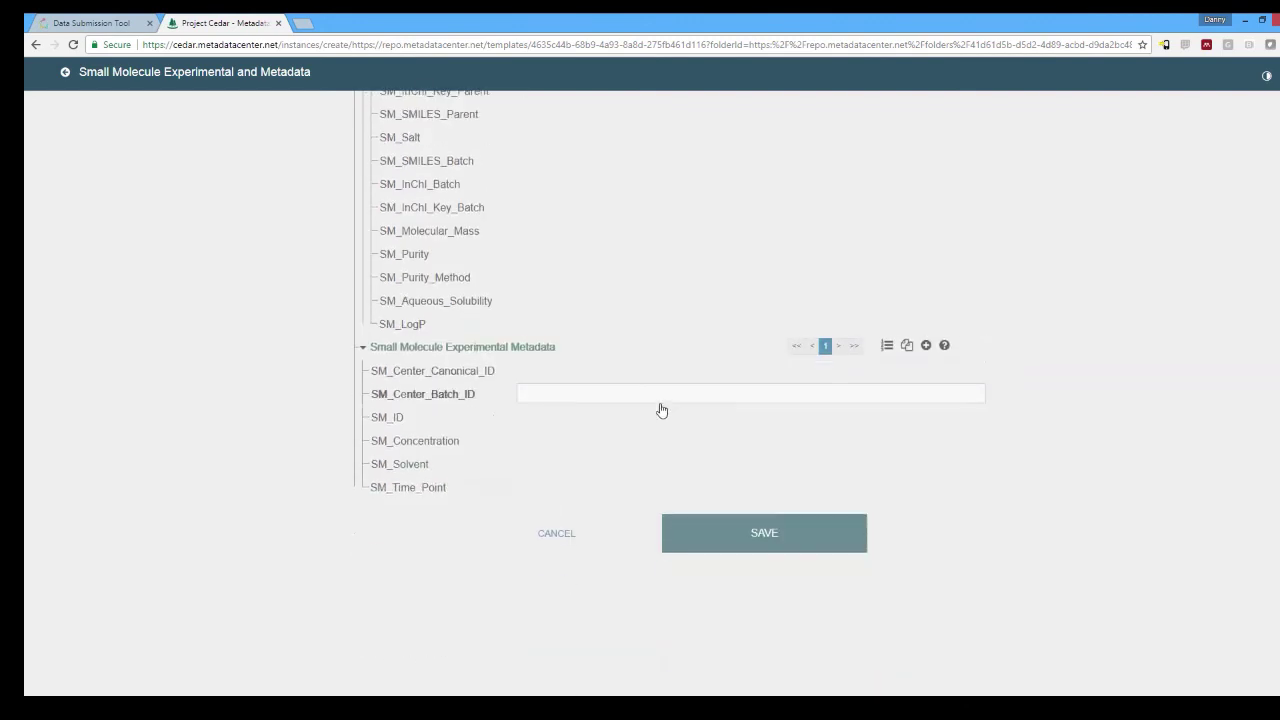
pyautogui.click(659, 378)
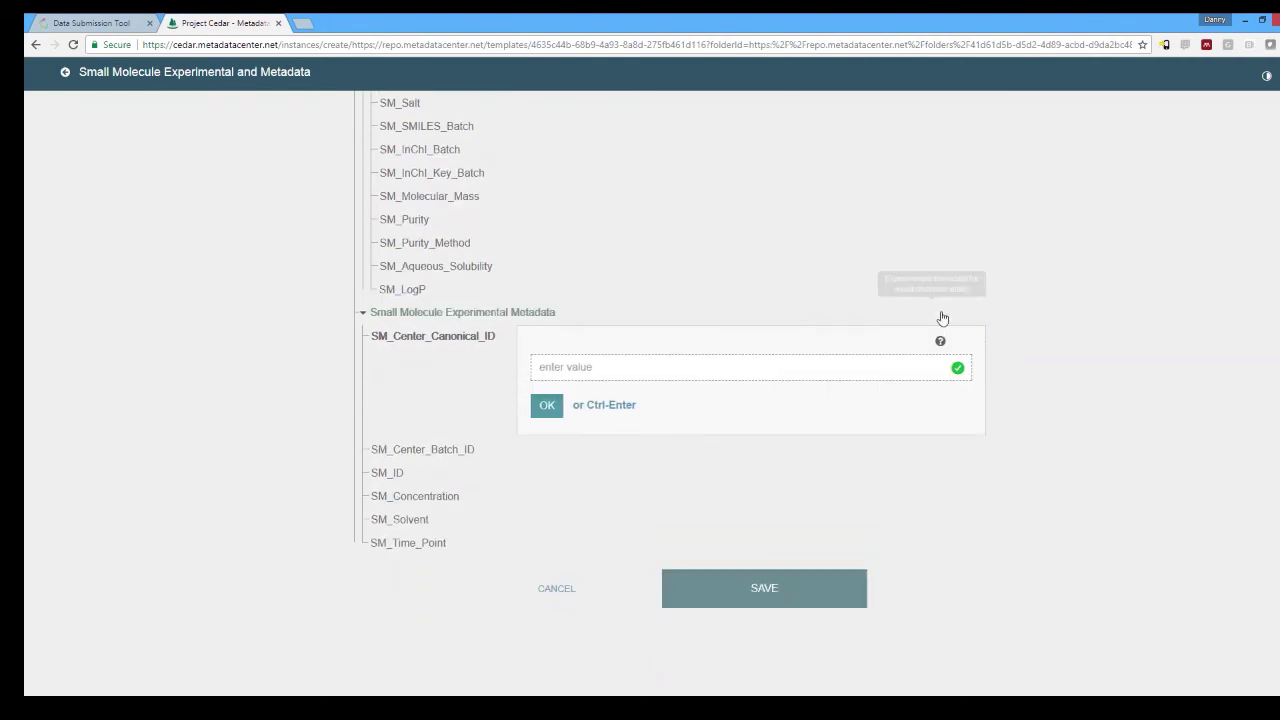
pyautogui.moveTo(941, 345)
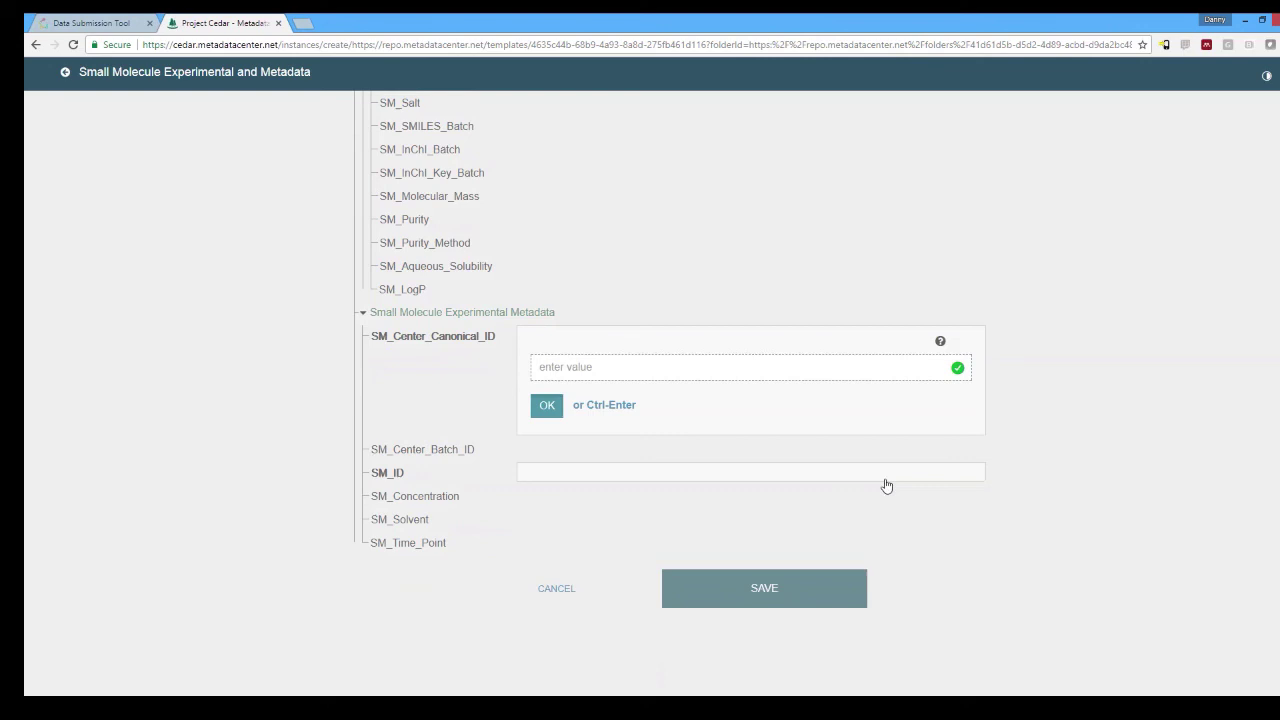
pyautogui.click(882, 474)
pyautogui.moveTo(941, 343)
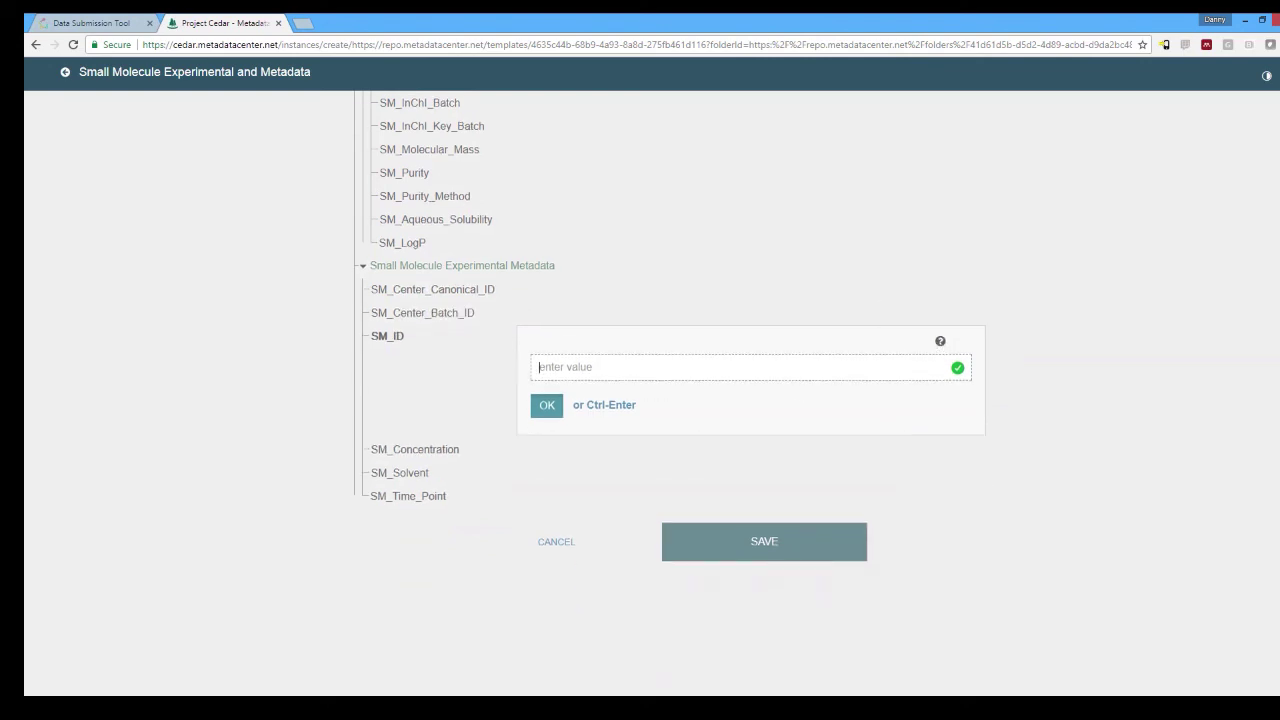
pyautogui.click(563, 542)
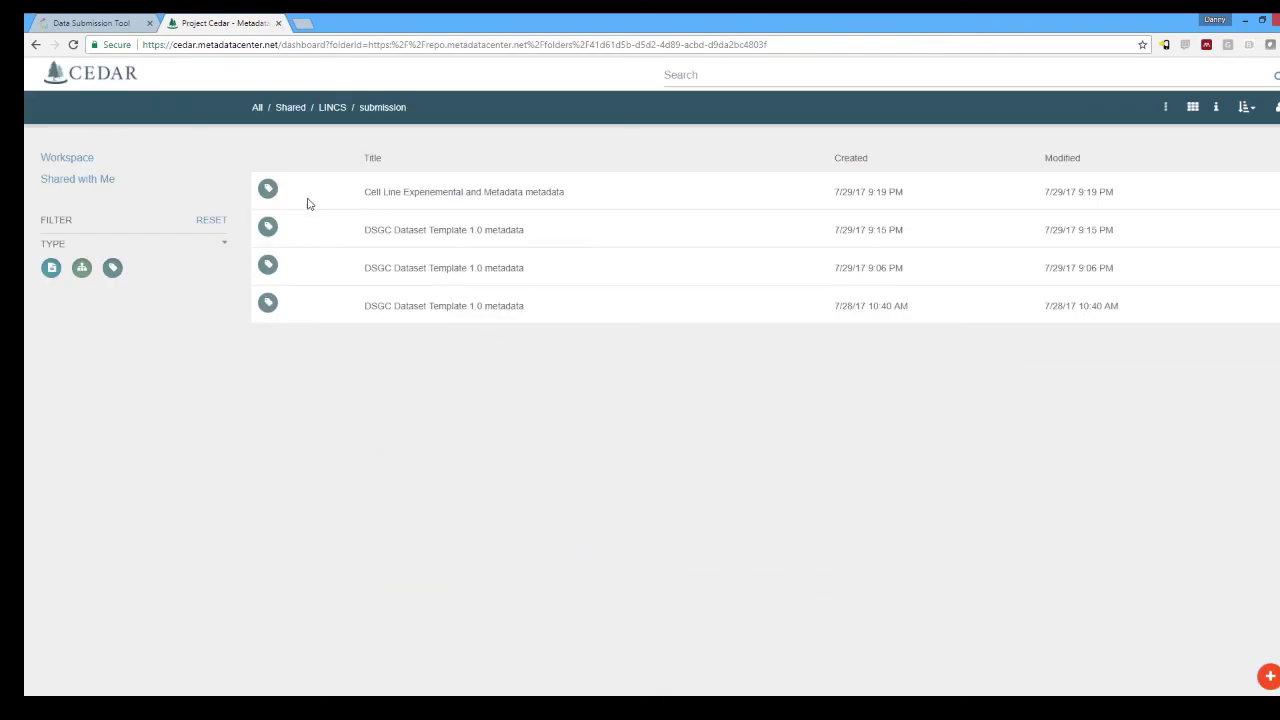
# - Close the Project Cedar browser tab
pyautogui.click(279, 23)
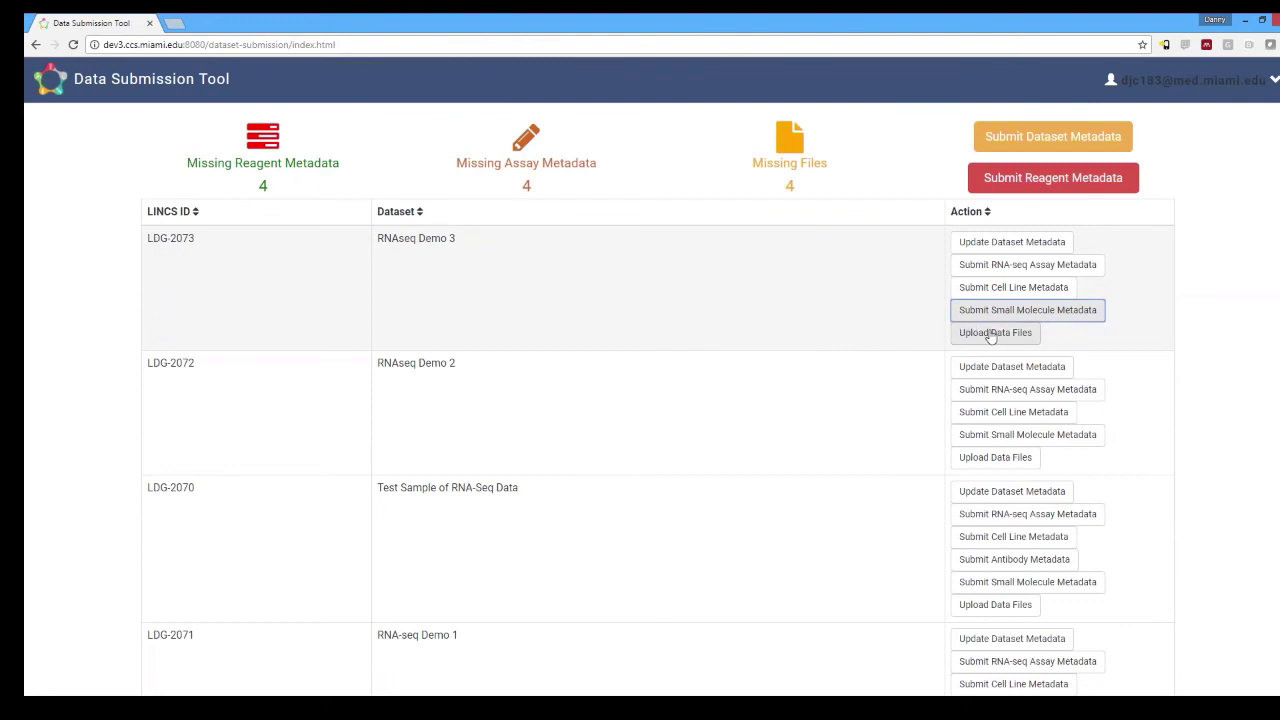
# - Choose Submit Reagent Metadata and scroll down through the reagent type cards
pyautogui.click(1006, 184)
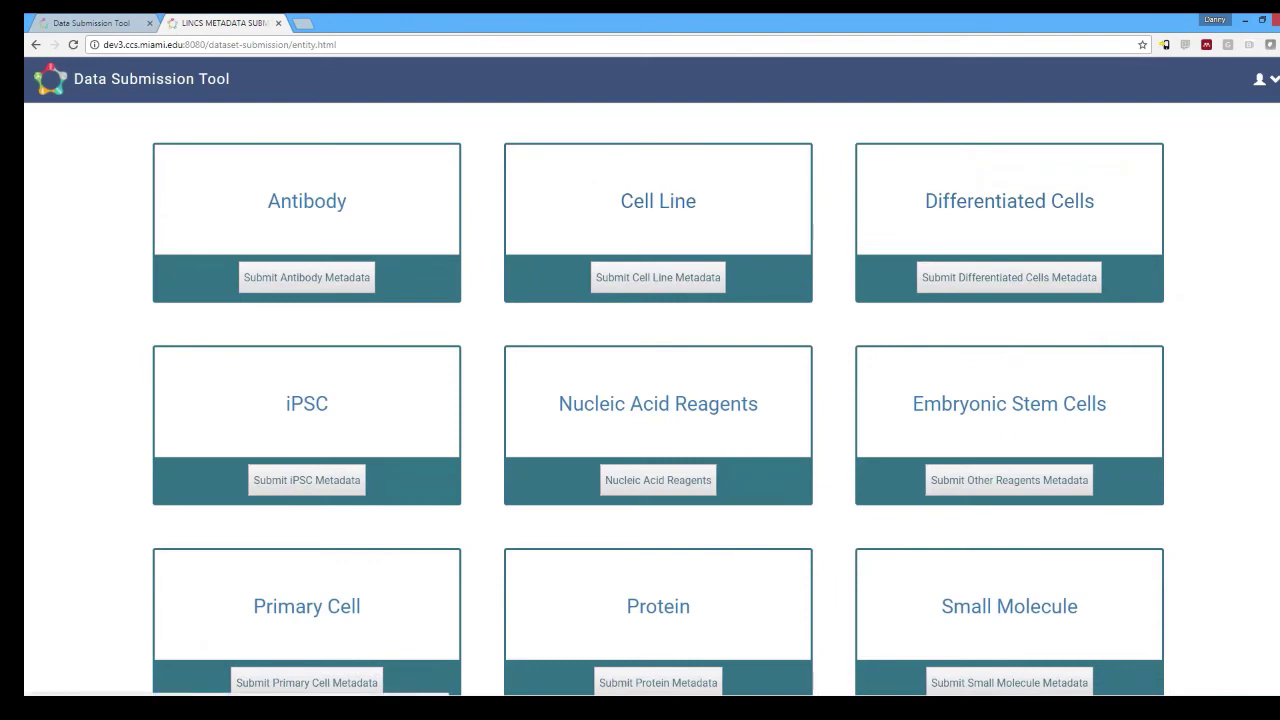
pyautogui.scroll(-1, 889, 300)
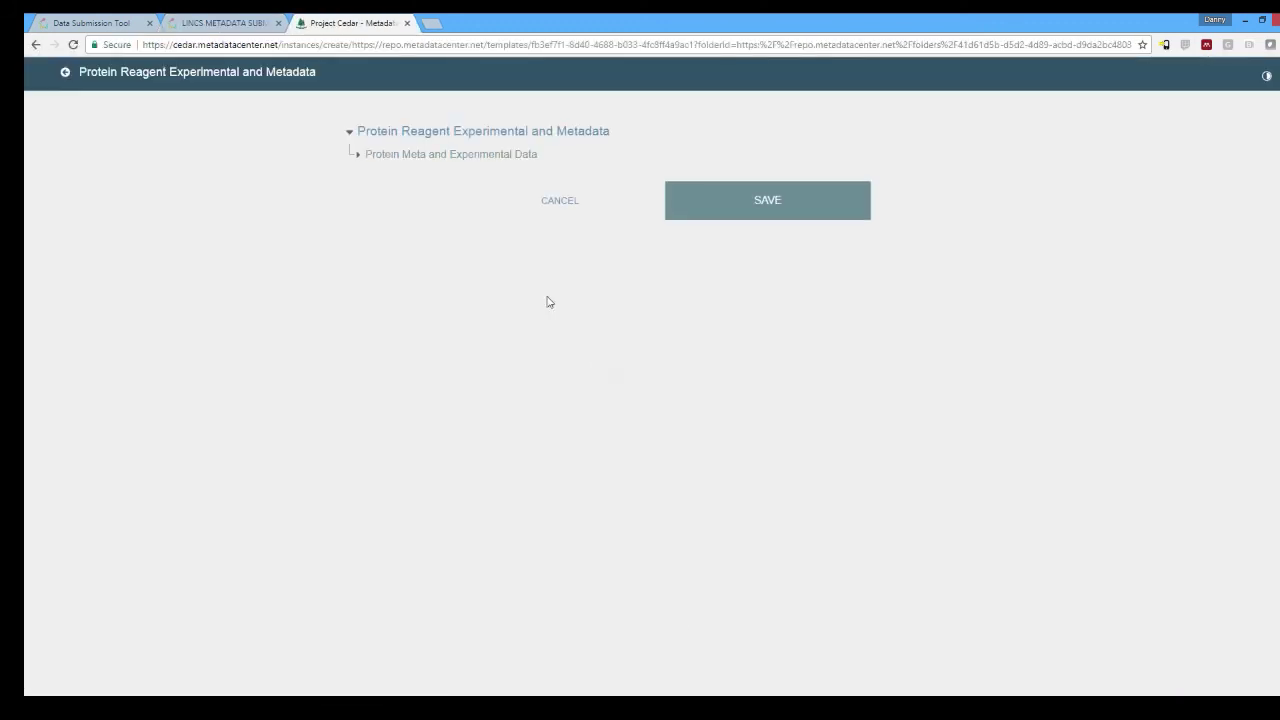
# - Expand Protein Meta and Experimental Data, Protein Metadata and Protein Custom Fields
pyautogui.click(455, 157)
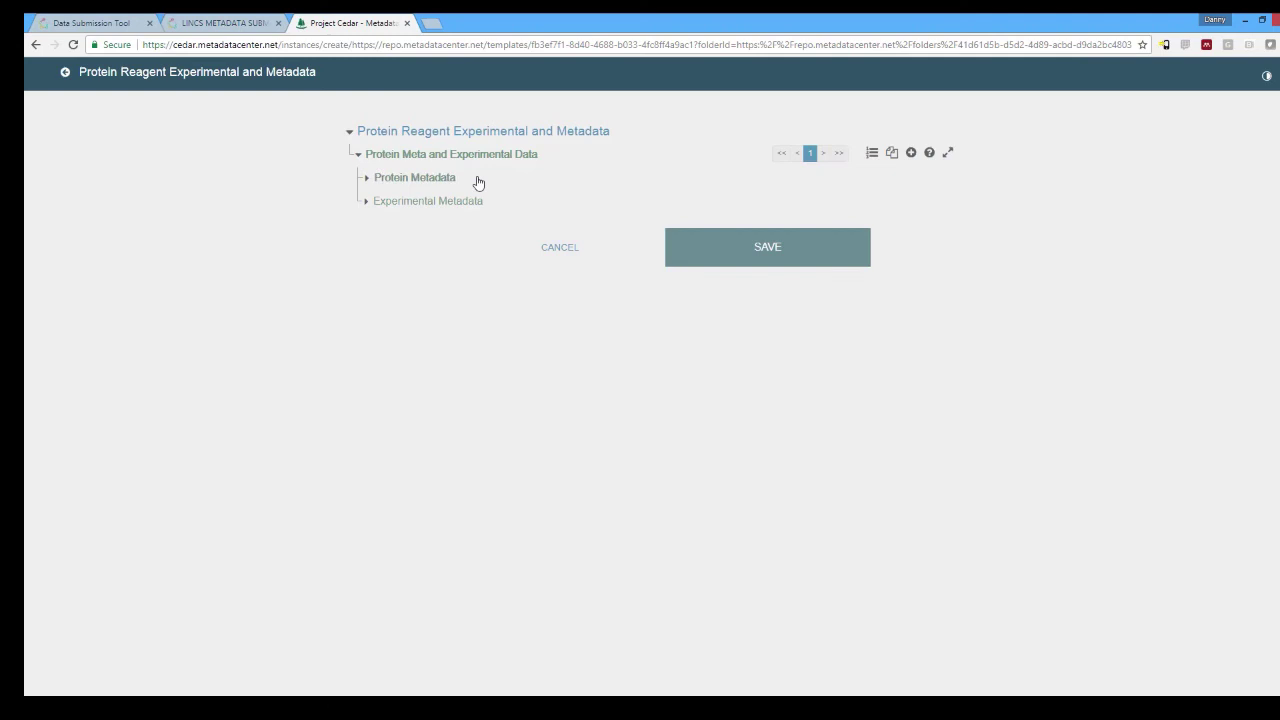
pyautogui.click(478, 182)
pyautogui.click(509, 229)
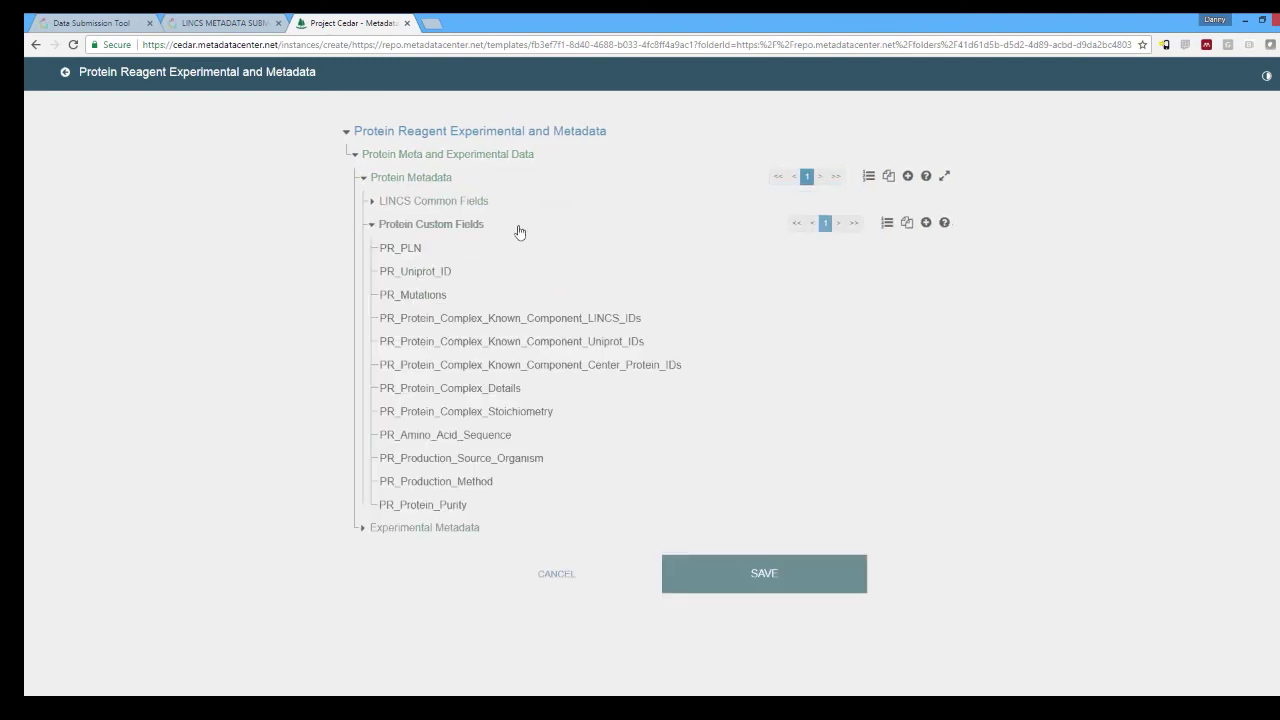
# - Inspect the PR_PLN, PR_Uniprot_ID, PR_Mutations and known component LINCS and Uniprot ID fields
pyautogui.click(666, 247)
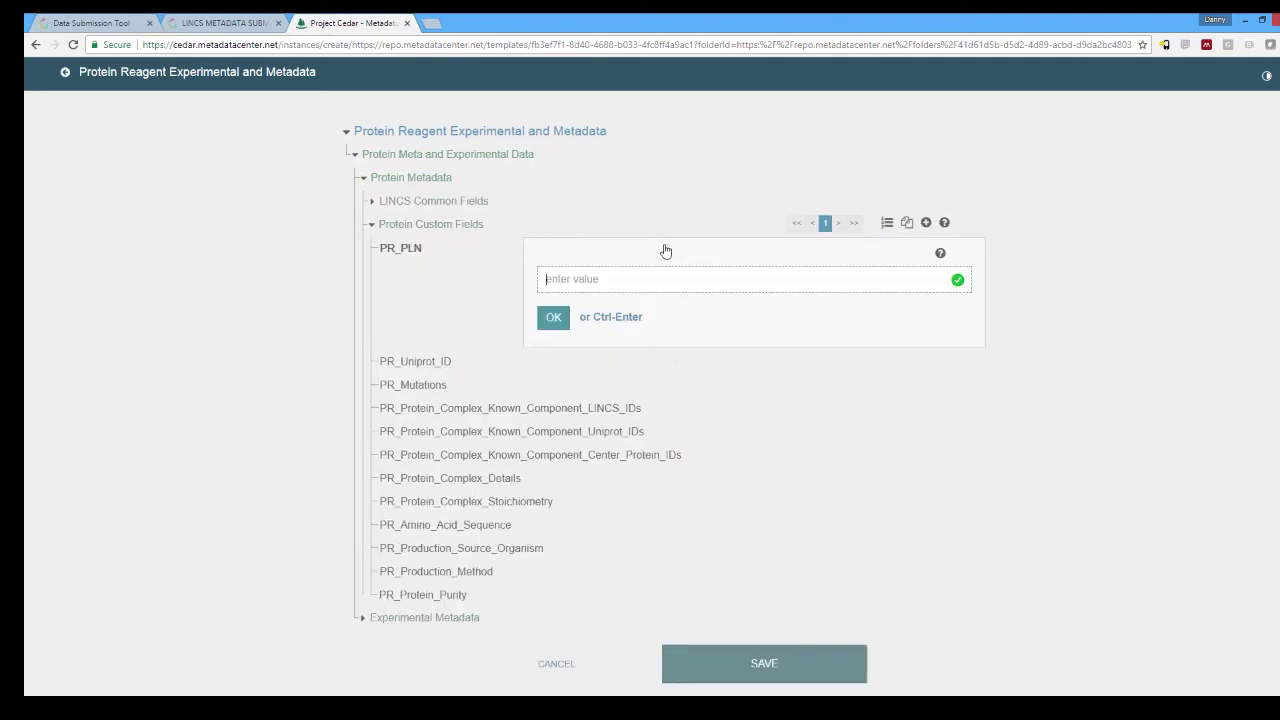
pyautogui.click(685, 360)
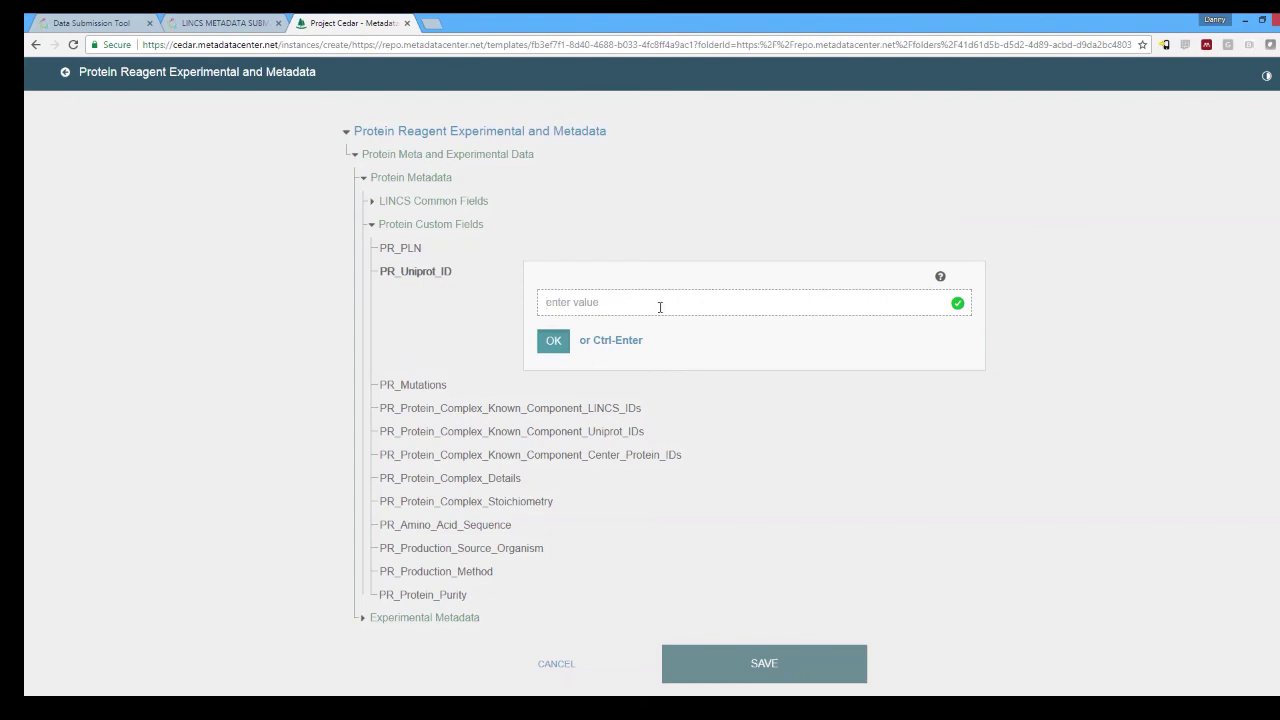
pyautogui.click(696, 387)
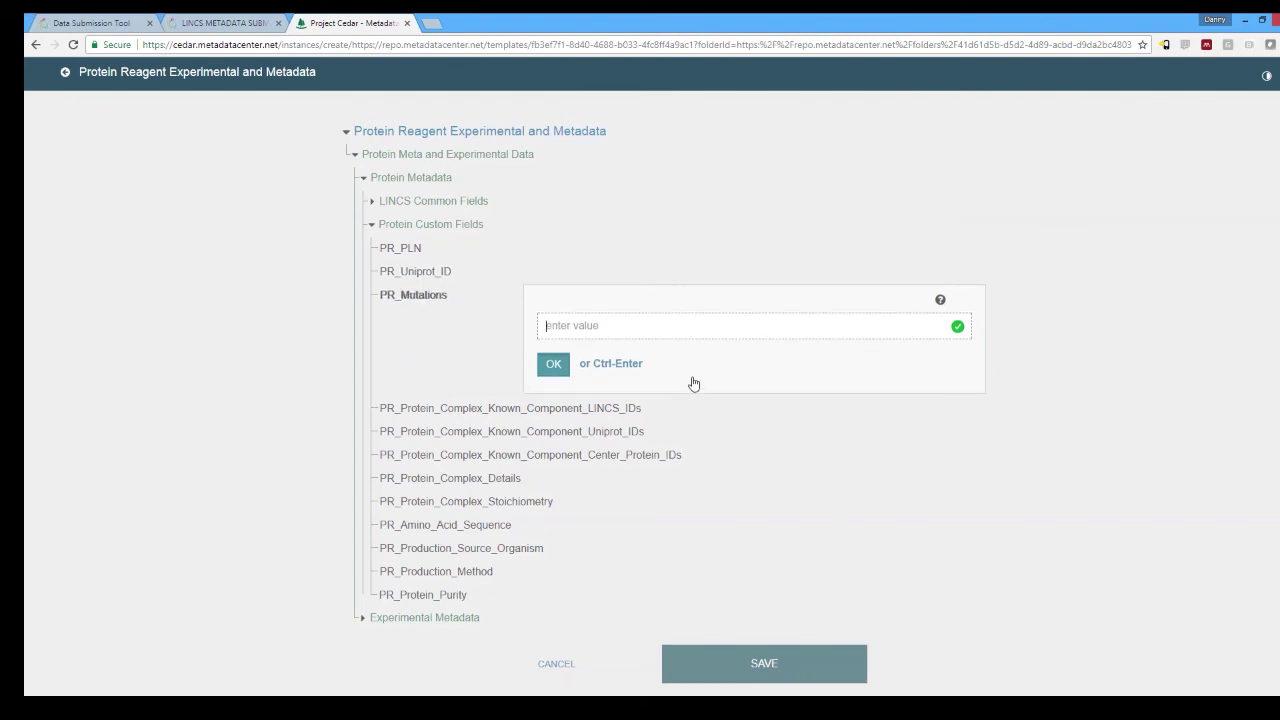
pyautogui.click(685, 352)
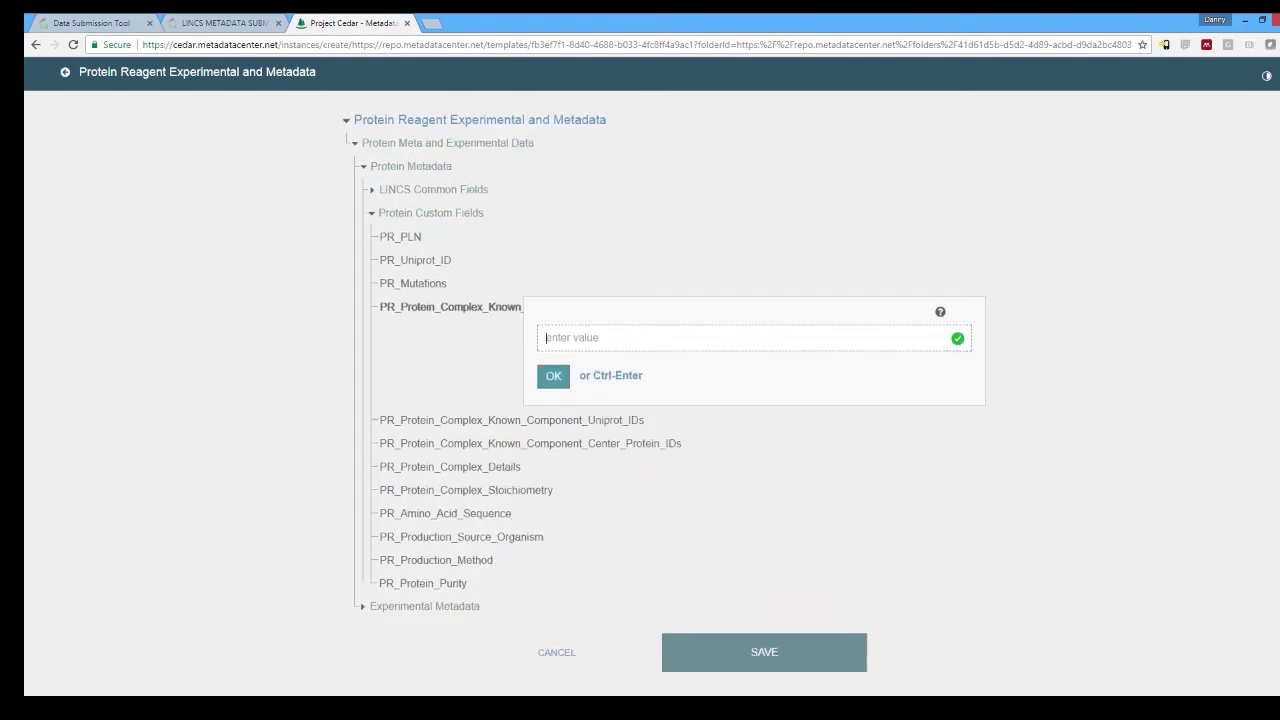
pyautogui.moveTo(940, 325)
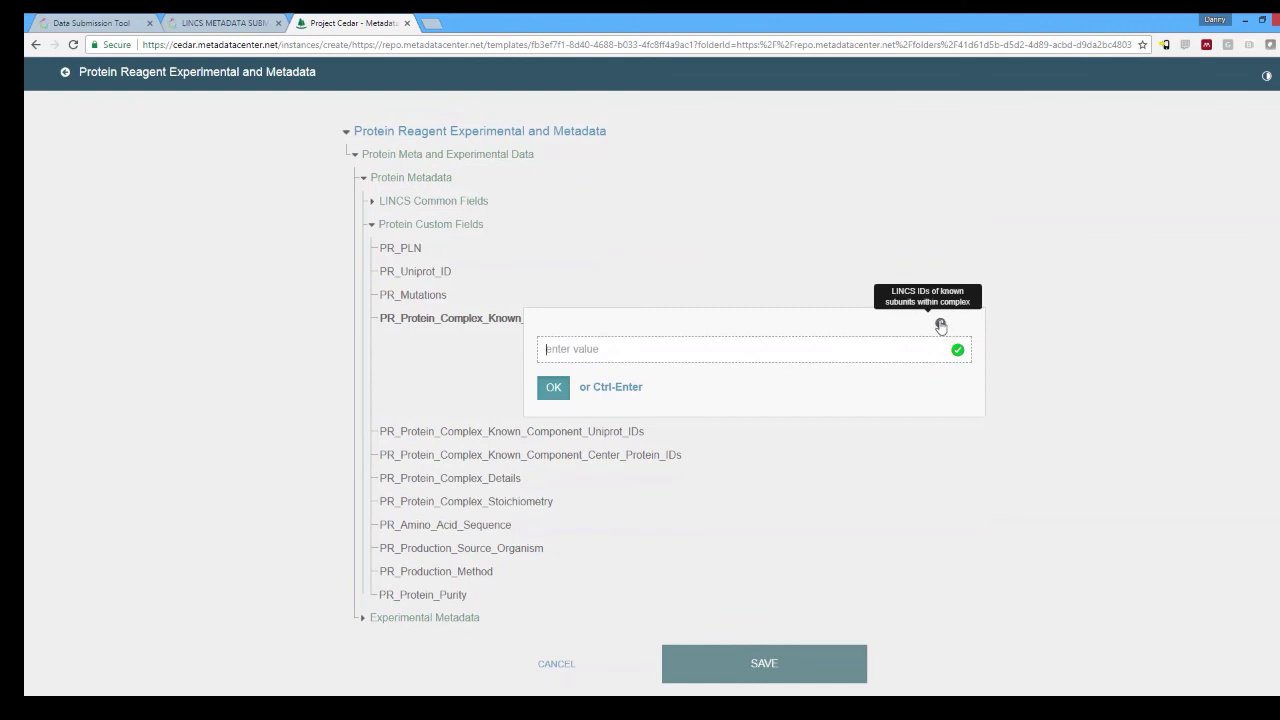
pyautogui.click(852, 436)
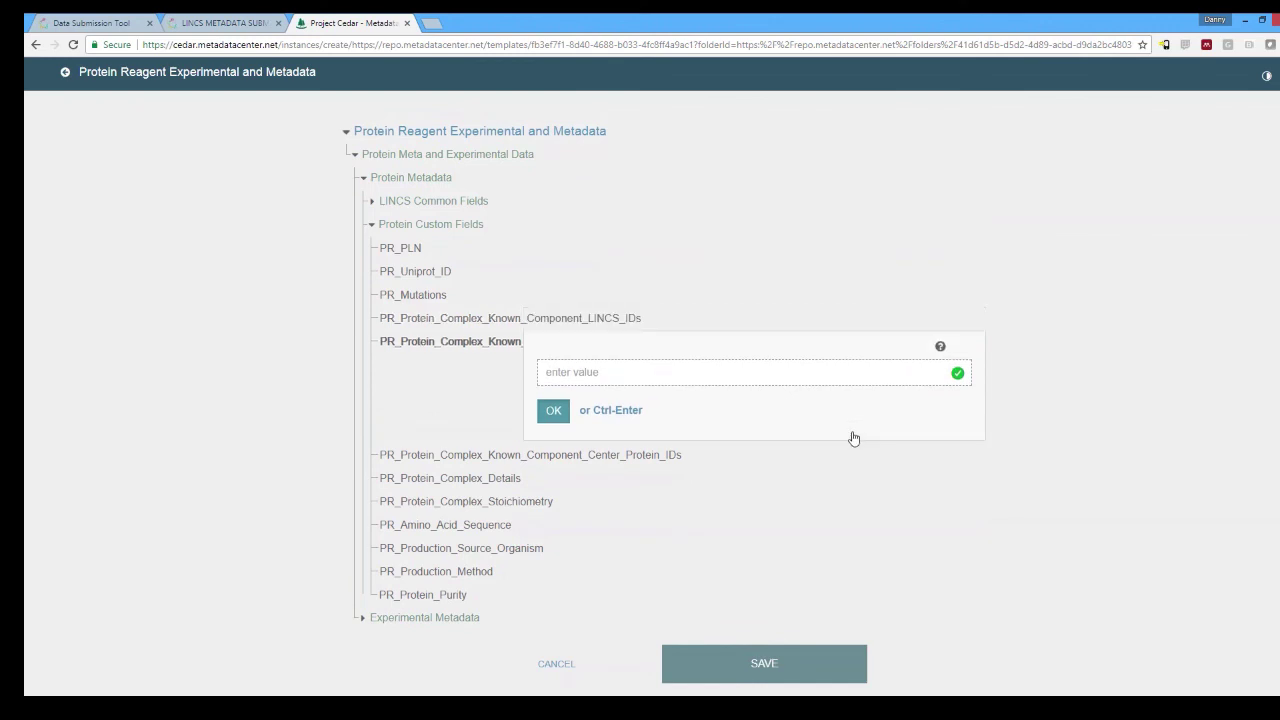
pyautogui.moveTo(938, 344)
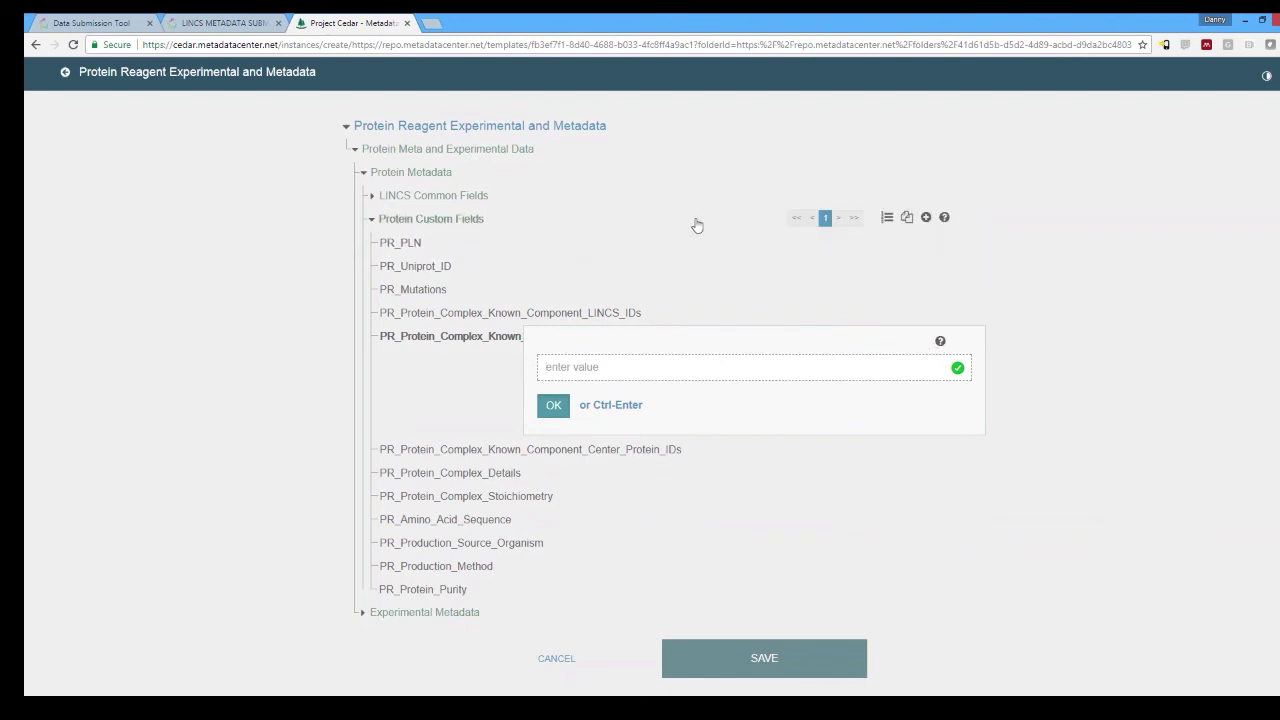
# - Show Protein Custom Fields as a table and scroll its columns right and back left
pyautogui.click(888, 220)
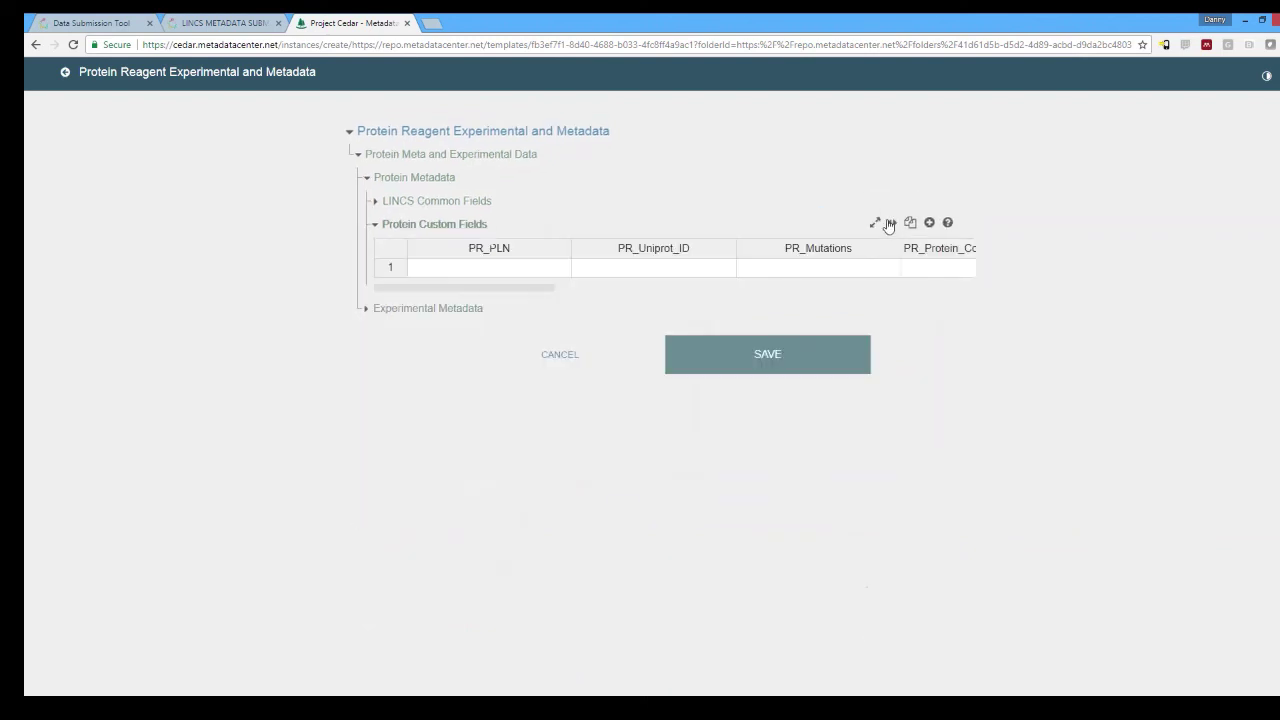
pyautogui.moveTo(521, 289); pyautogui.dragTo(793, 280)
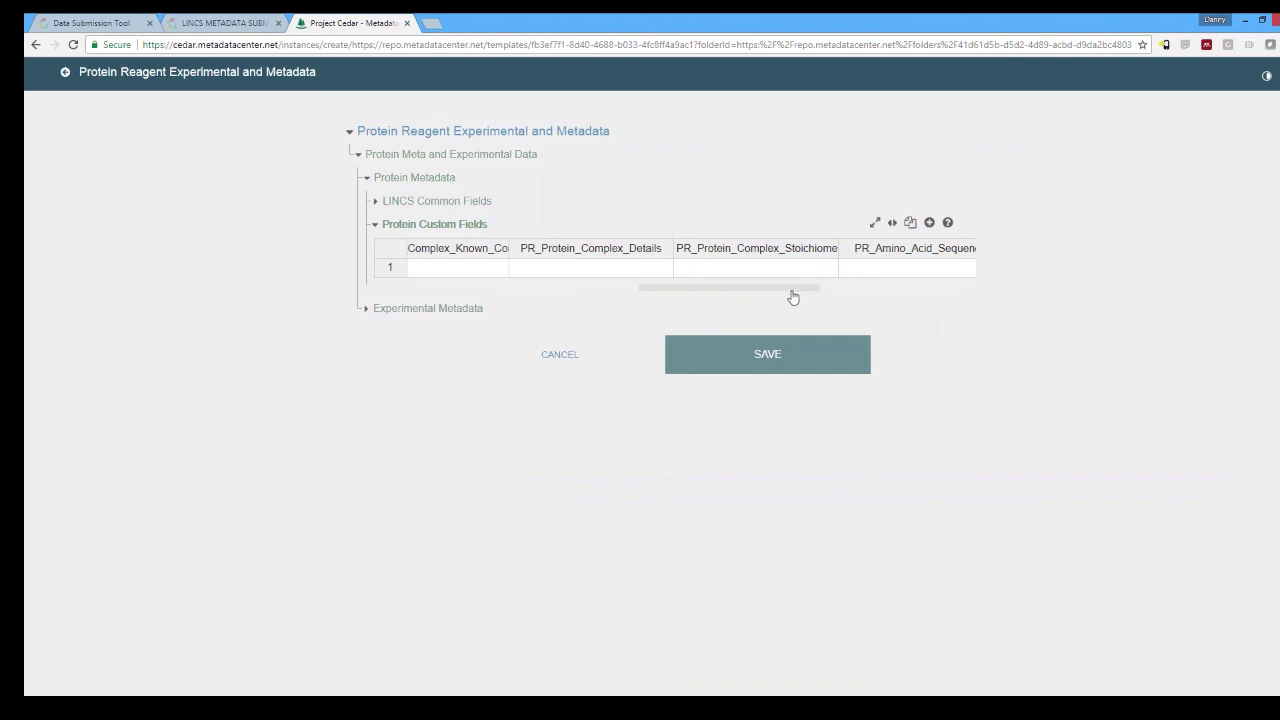
pyautogui.moveTo(794, 292); pyautogui.dragTo(509, 291)
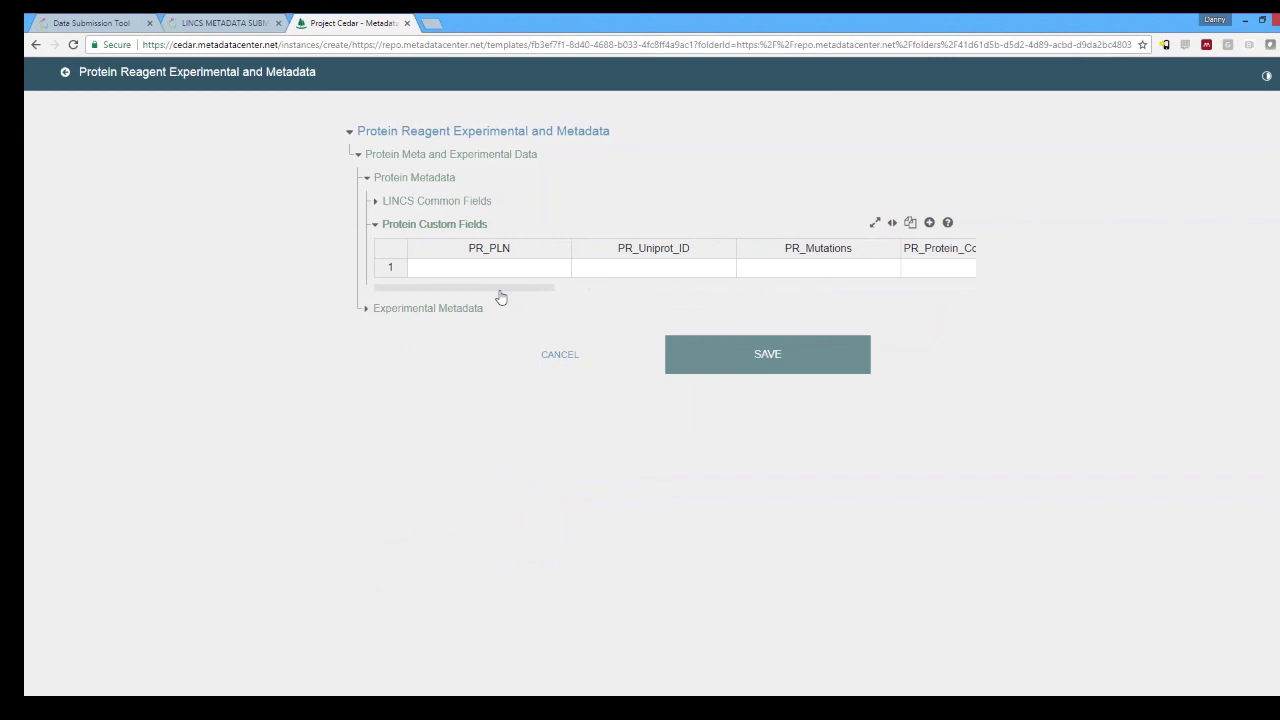
# - Return the custom fields to list view and inspect PR_Production_Method and PR_Protein_Purity
pyautogui.click(890, 225)
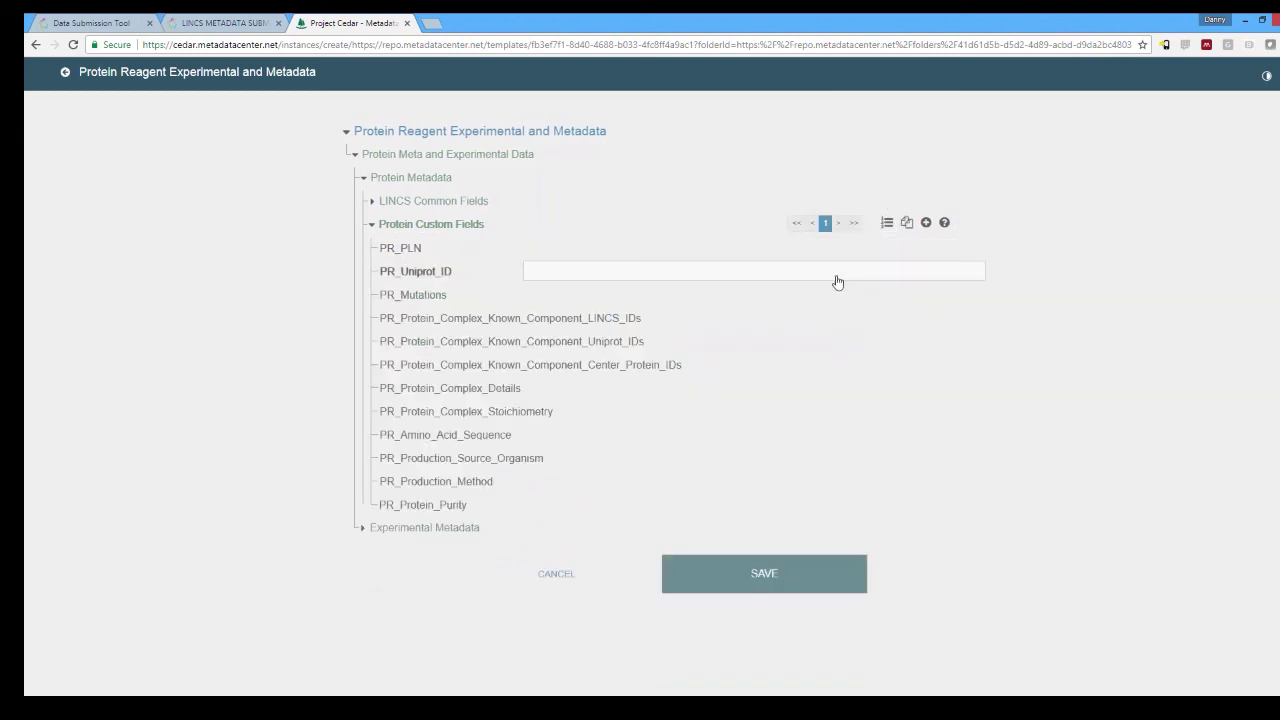
pyautogui.click(804, 481)
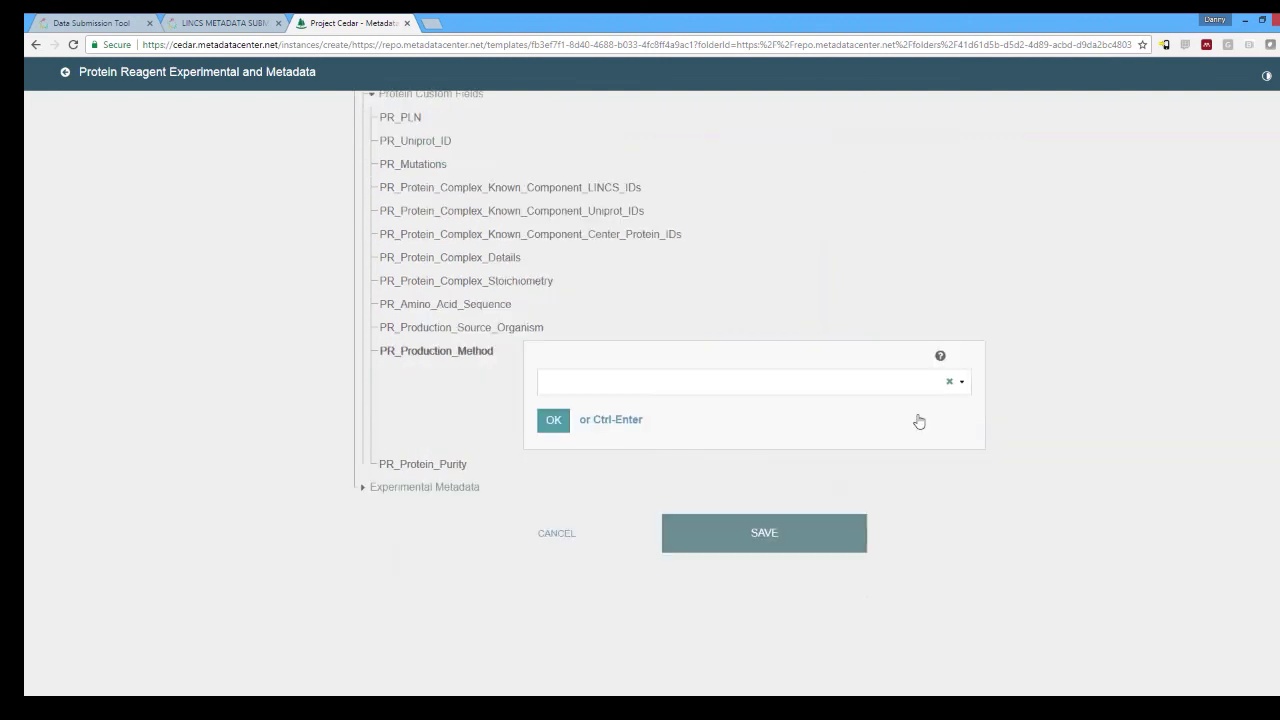
pyautogui.moveTo(941, 357)
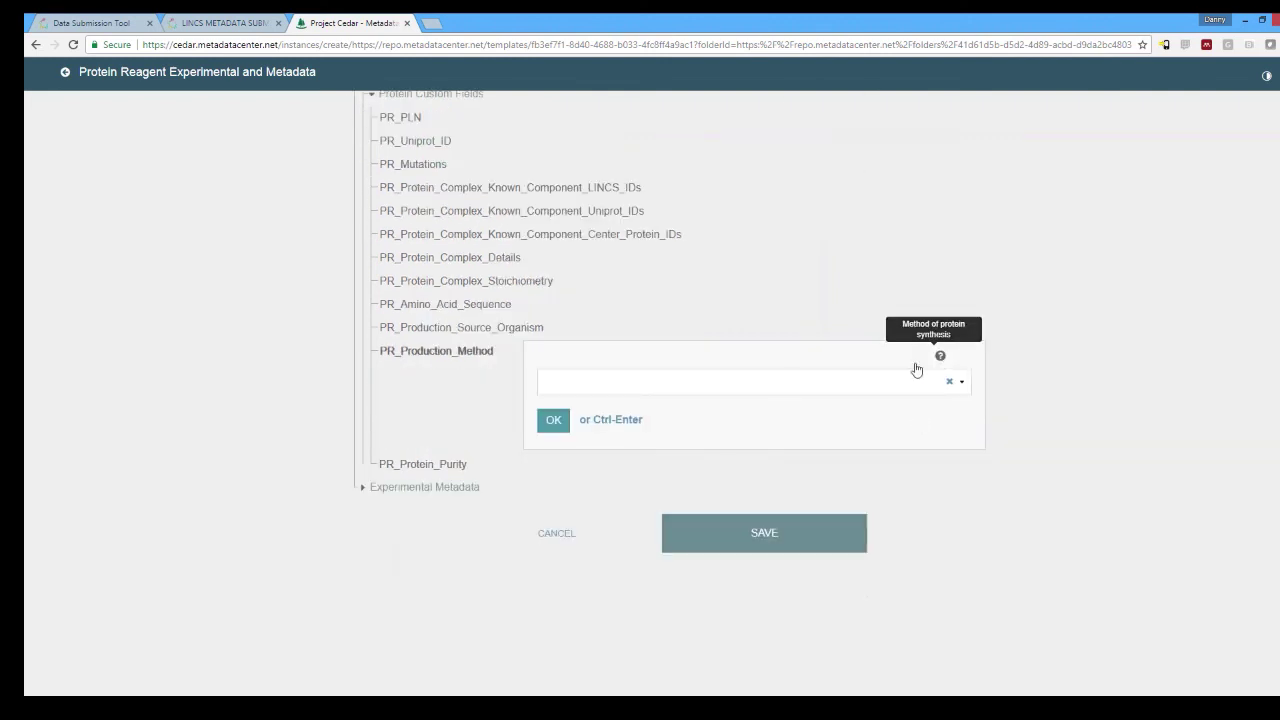
pyautogui.click(664, 468)
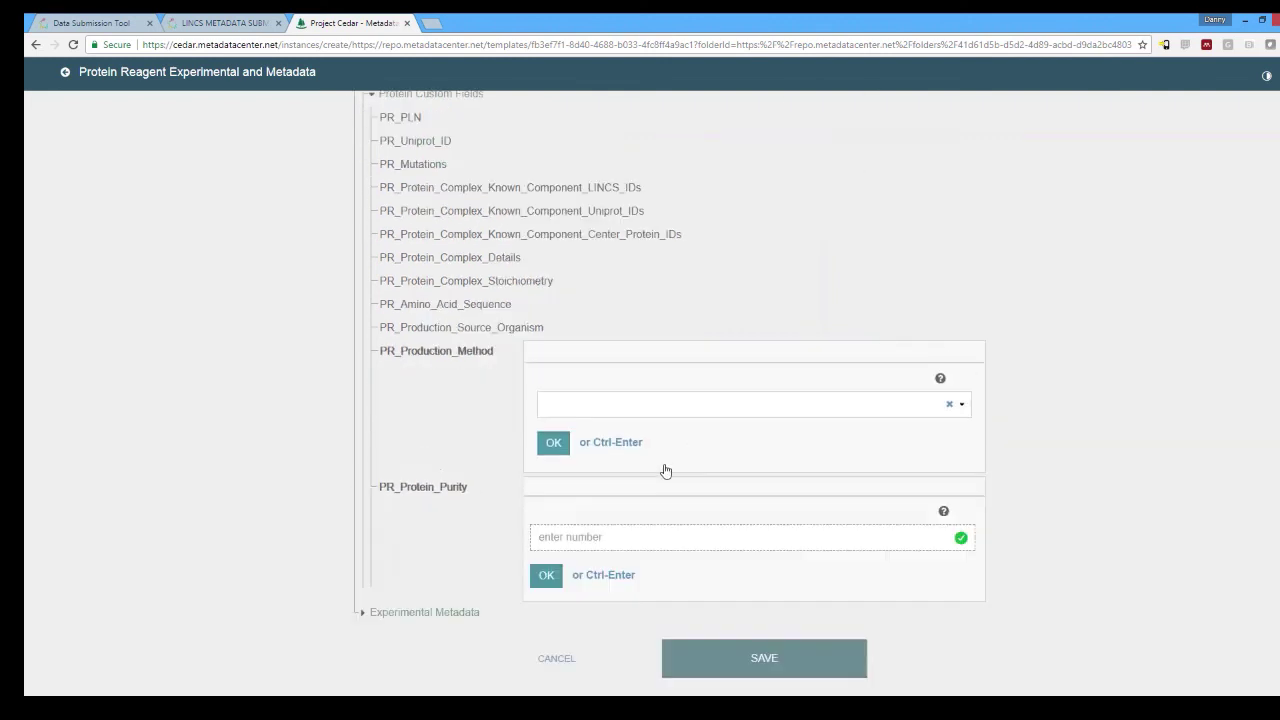
pyautogui.moveTo(942, 381)
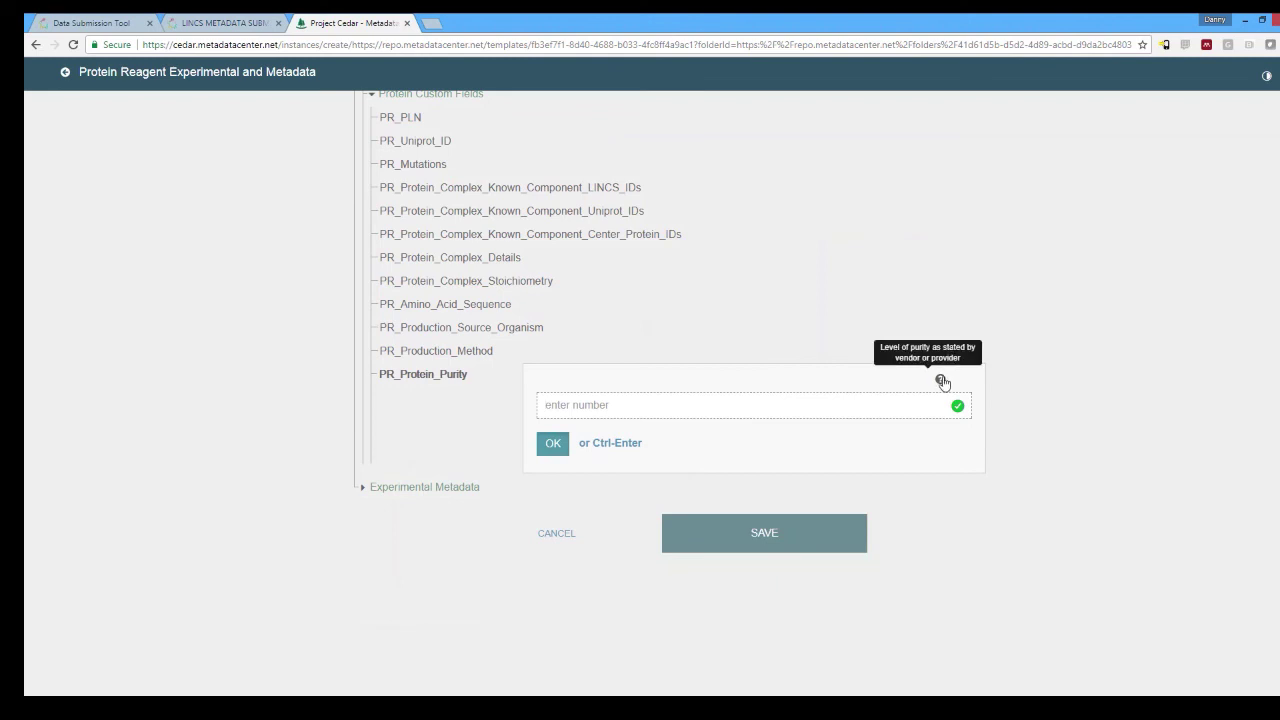
# - Expand Experimental Metadata and inspect the PR_Concentration and PR_Time_Point entries
pyautogui.click(647, 492)
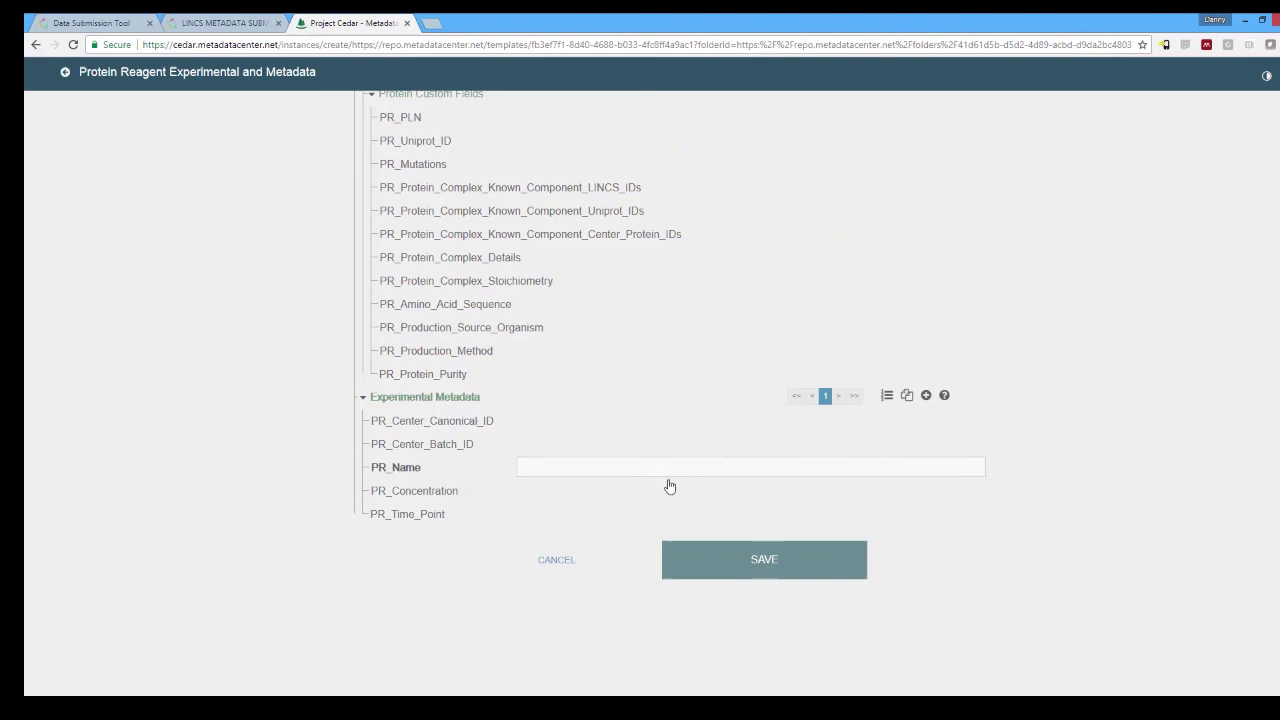
pyautogui.click(669, 492)
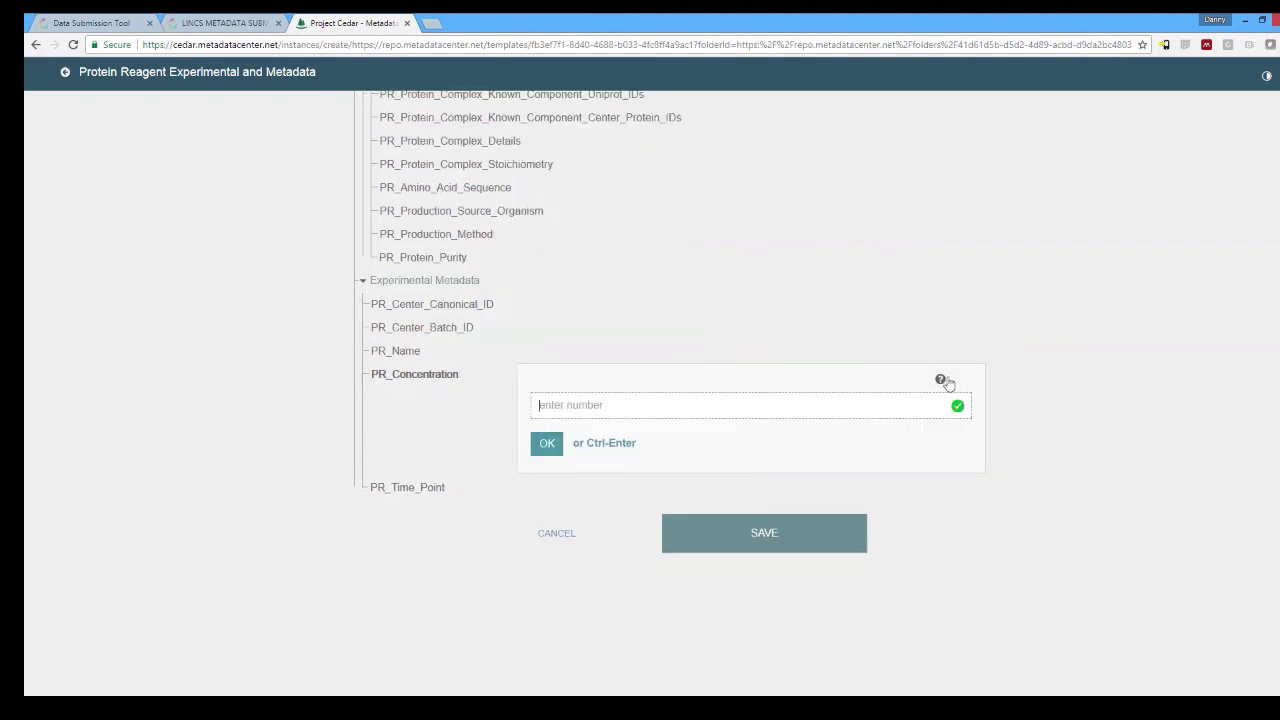
pyautogui.moveTo(940, 381)
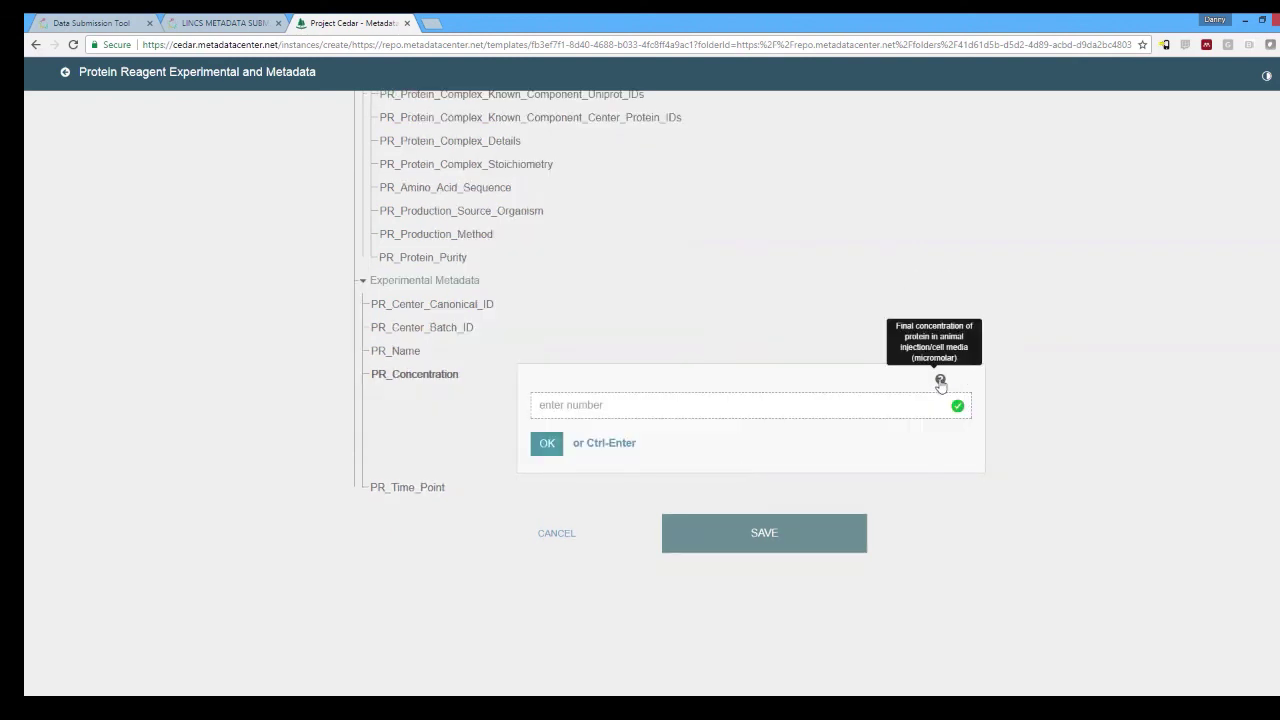
pyautogui.click(806, 491)
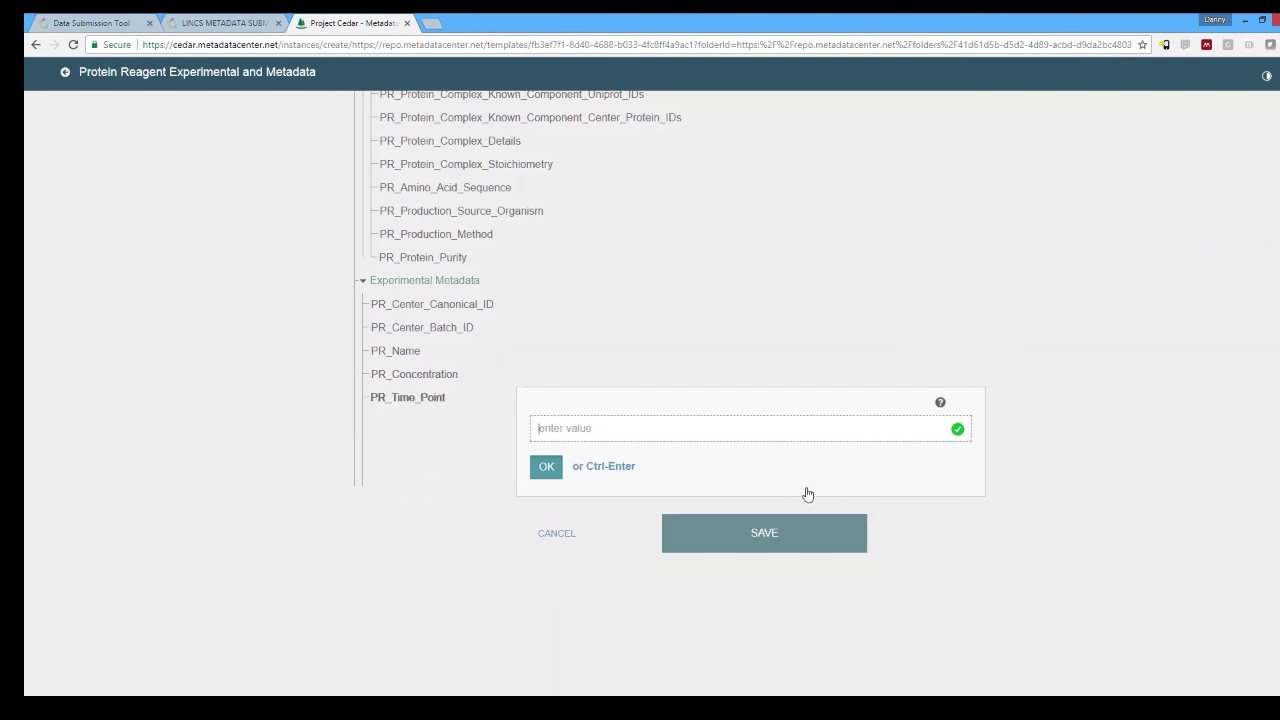
pyautogui.moveTo(940, 405)
# - Close the CEDAR form tab and the LINCS METADATA SUBMISSION tab
pyautogui.click(406, 23)
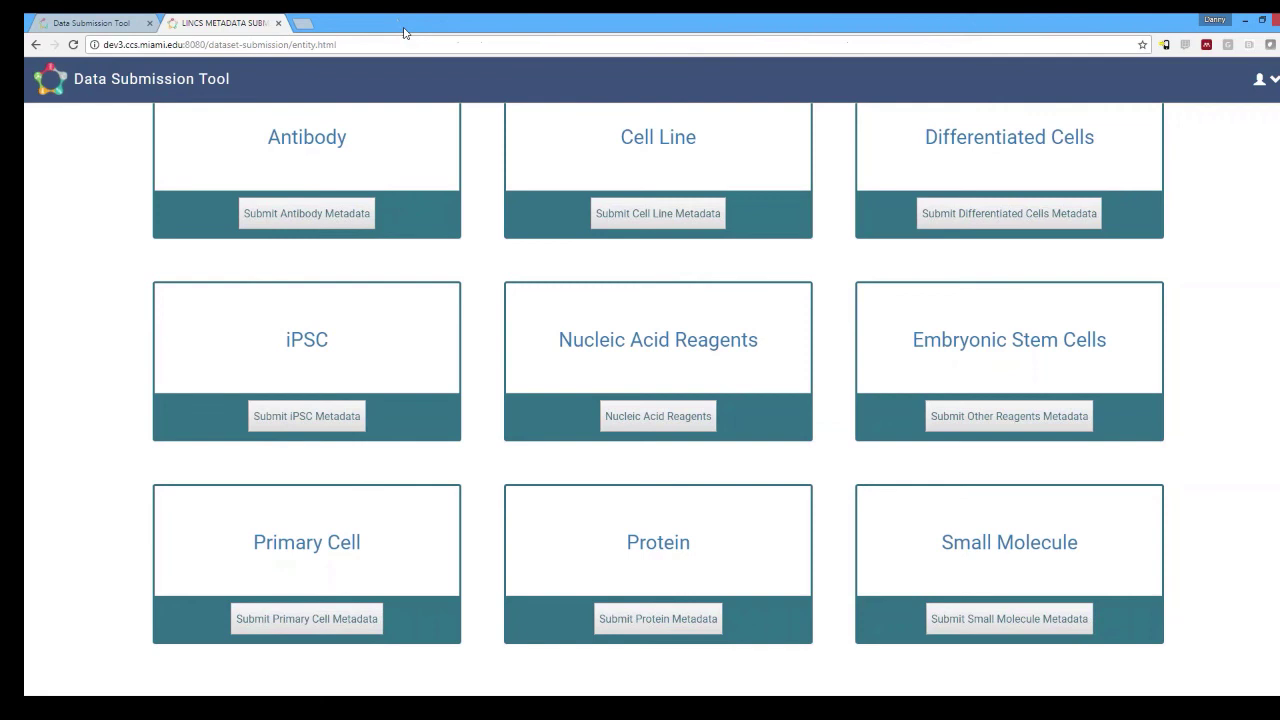
pyautogui.scroll(1, 826, 518)
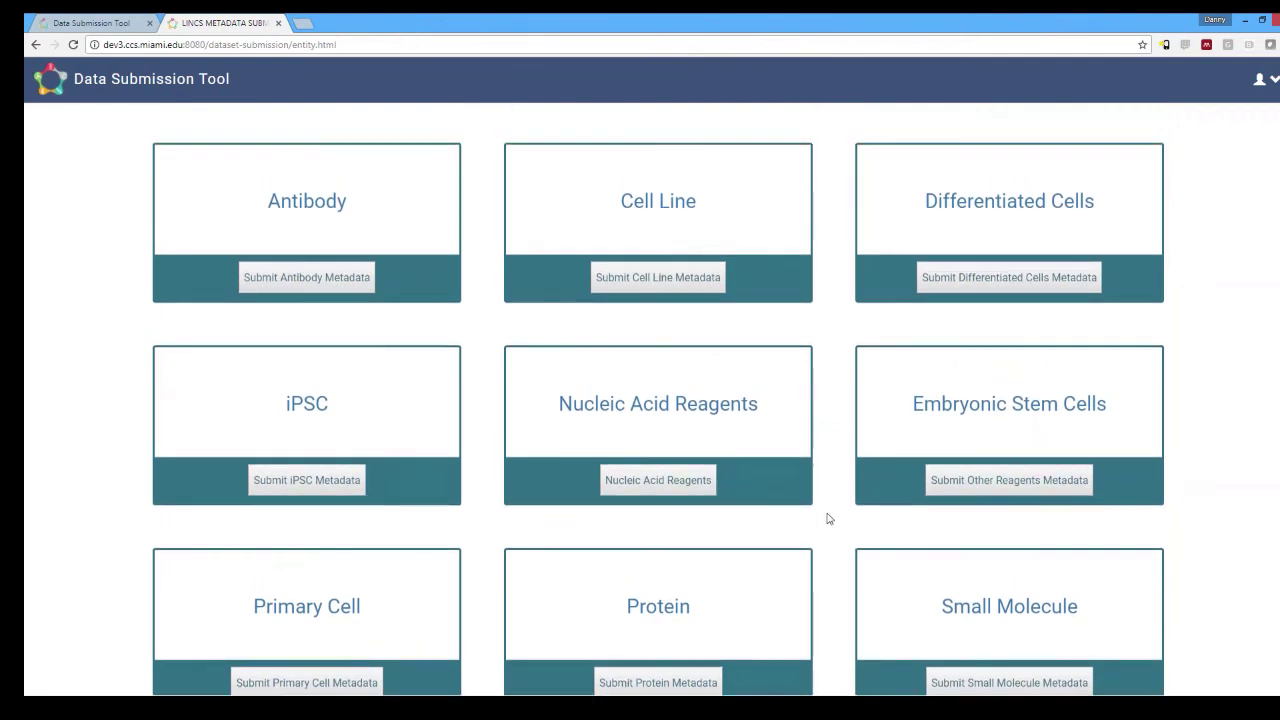
pyautogui.click(278, 23)
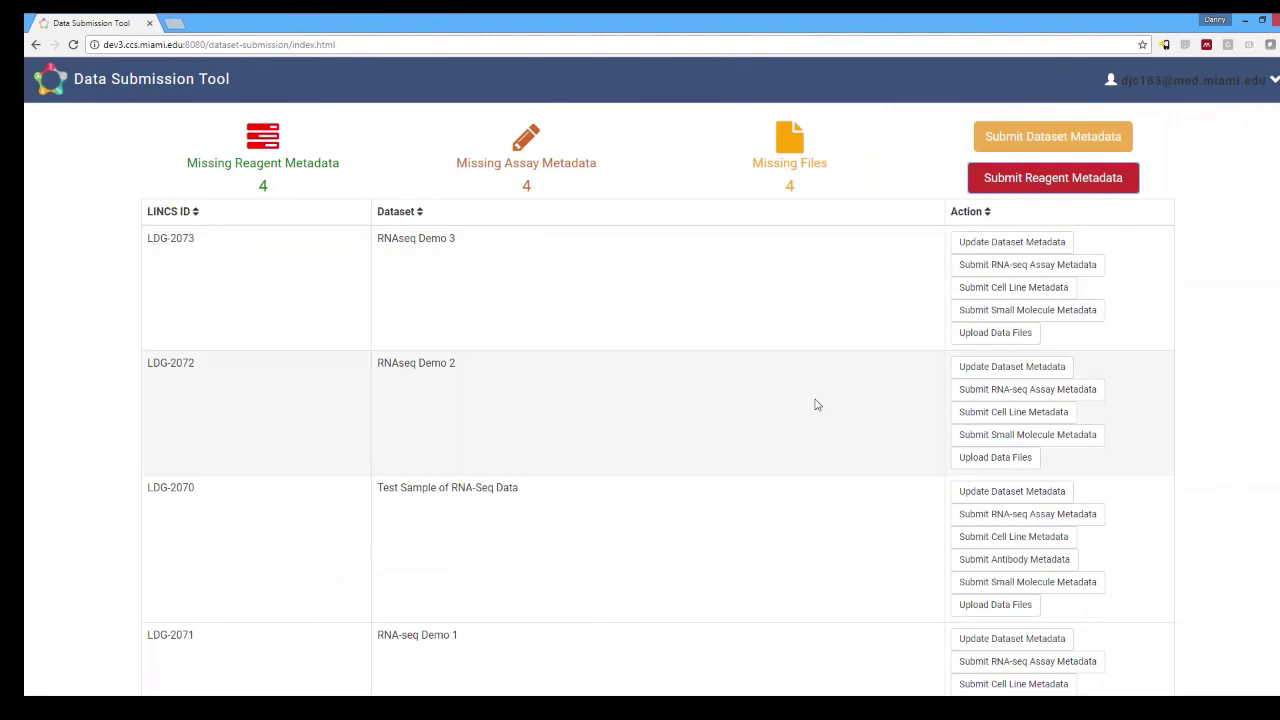
pyautogui.scroll(-1, 815, 409)
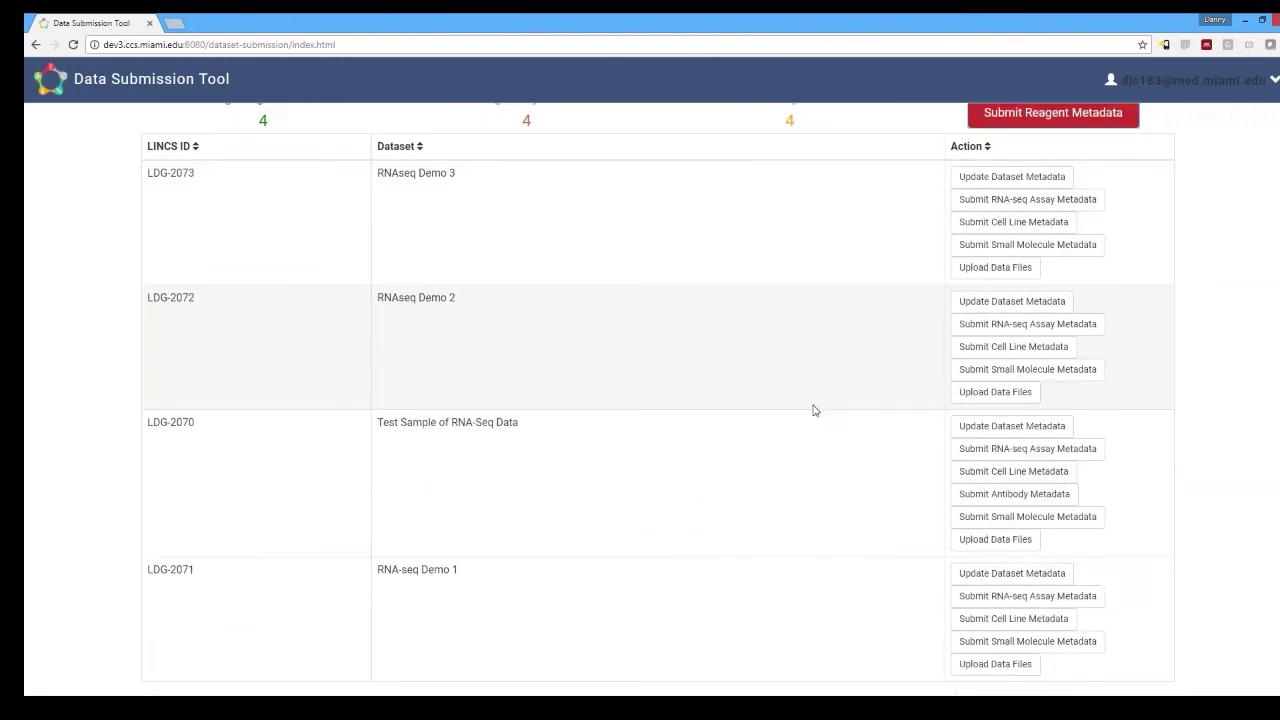